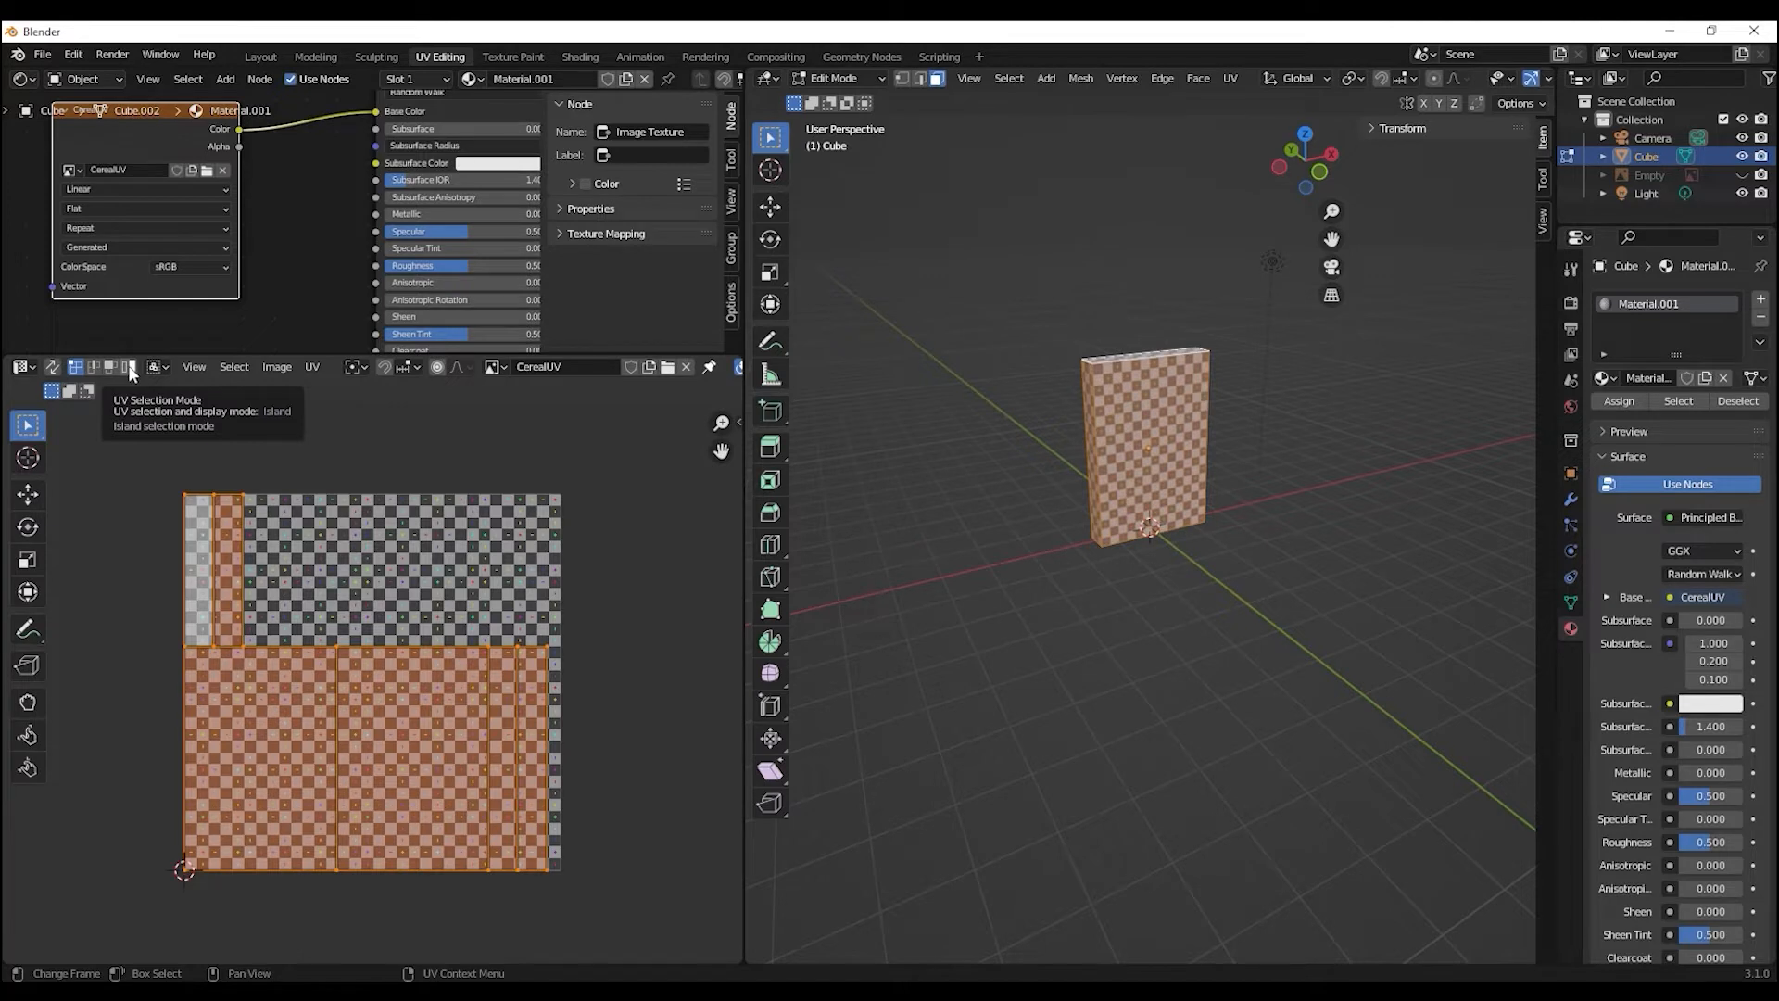
- Switch UV selection to island mode, then scale down and reposition the two narrow islands near the texture's upper-left corner
left_click(127, 371)
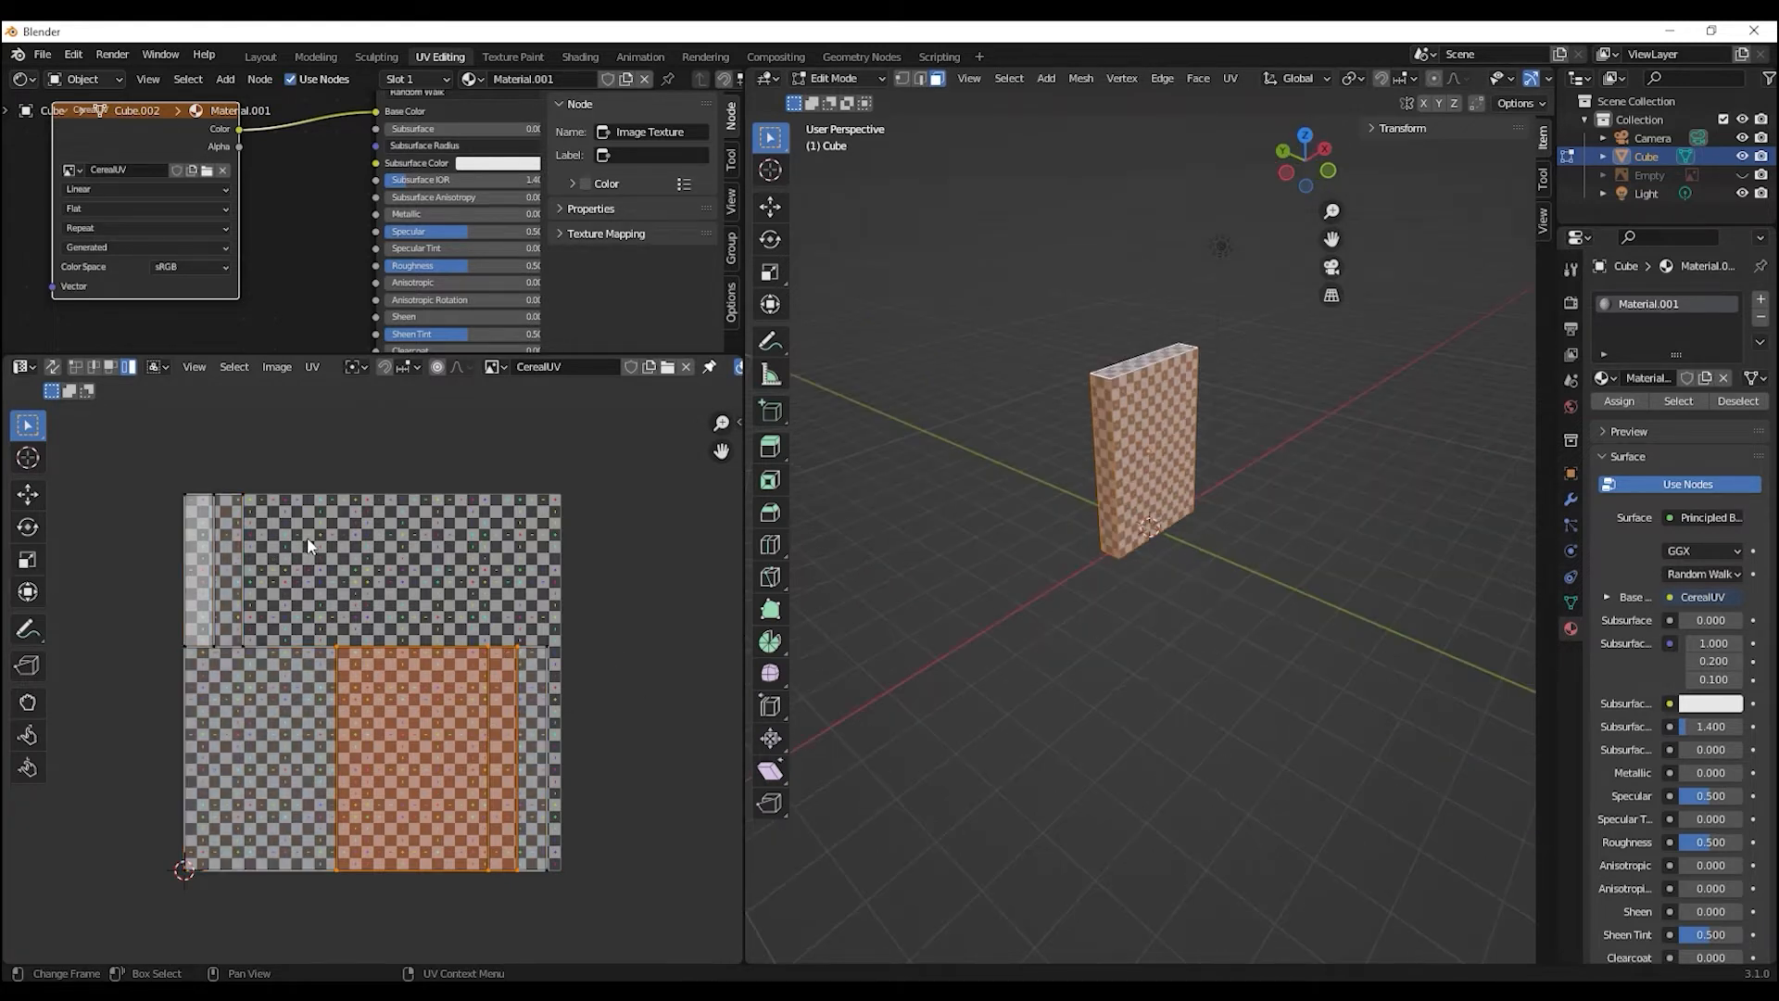
left_click_drag(272, 478, 163, 640)
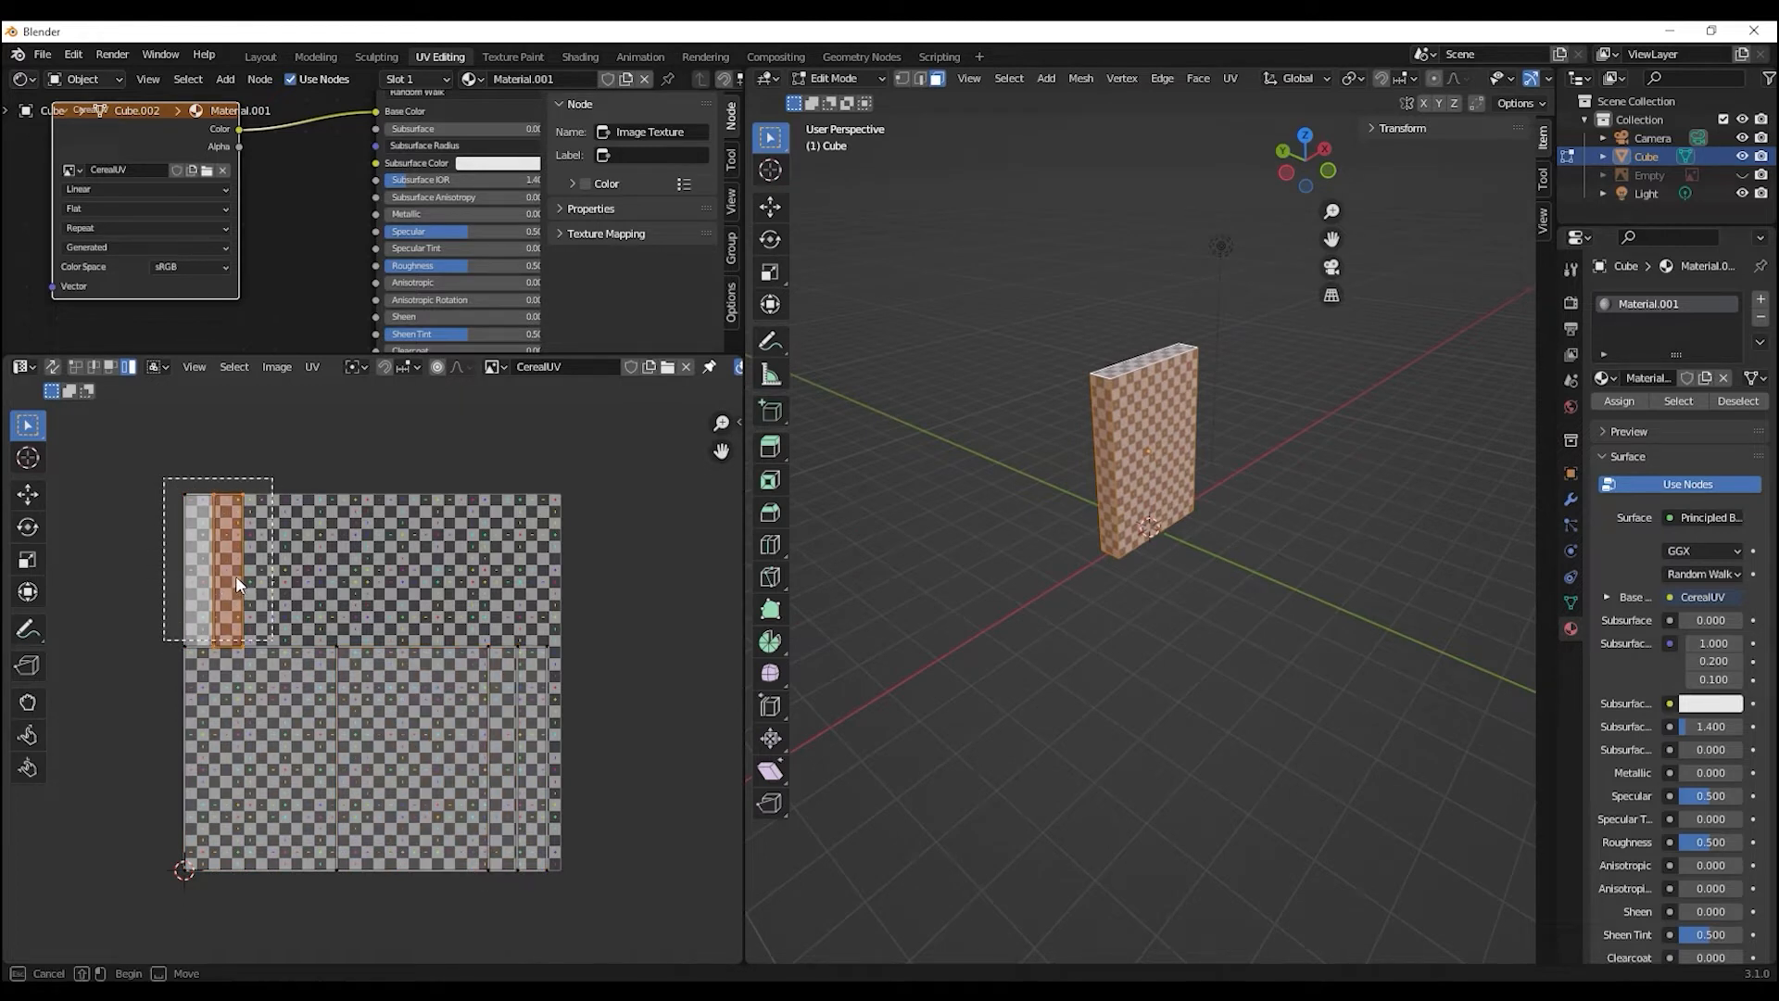
left_click_drag(236, 575, 235, 576)
key("s")
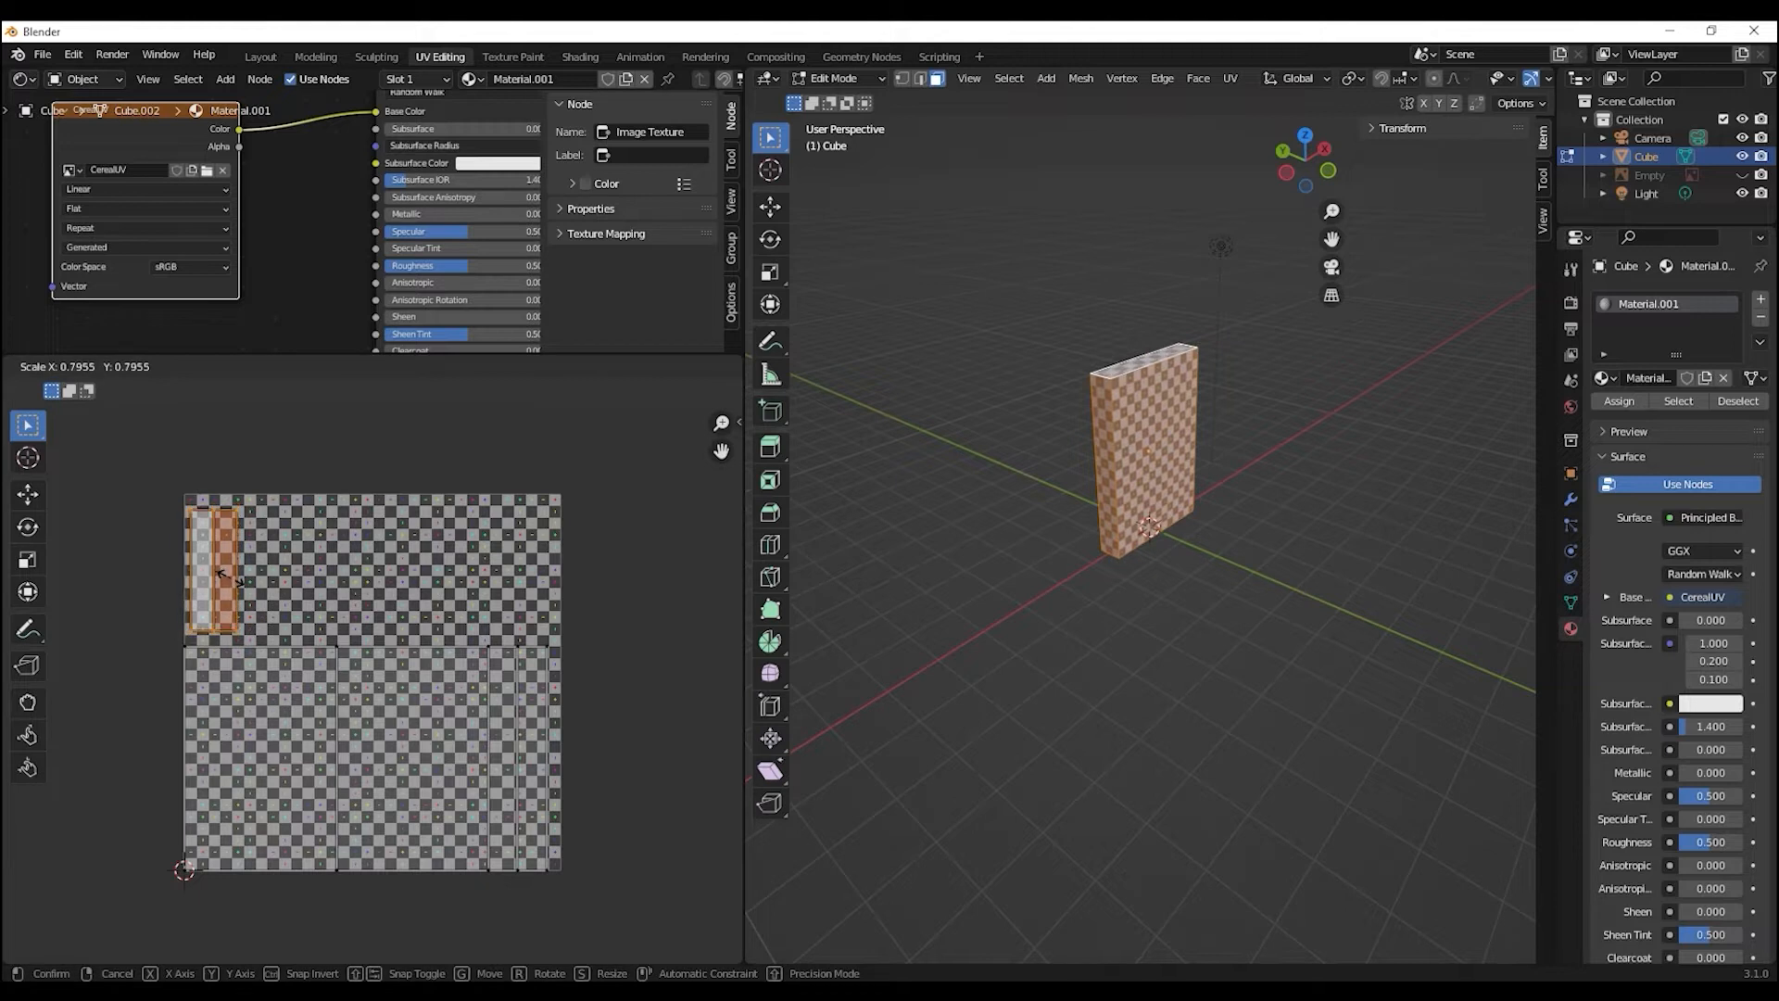
left_click(227, 576)
key("g")
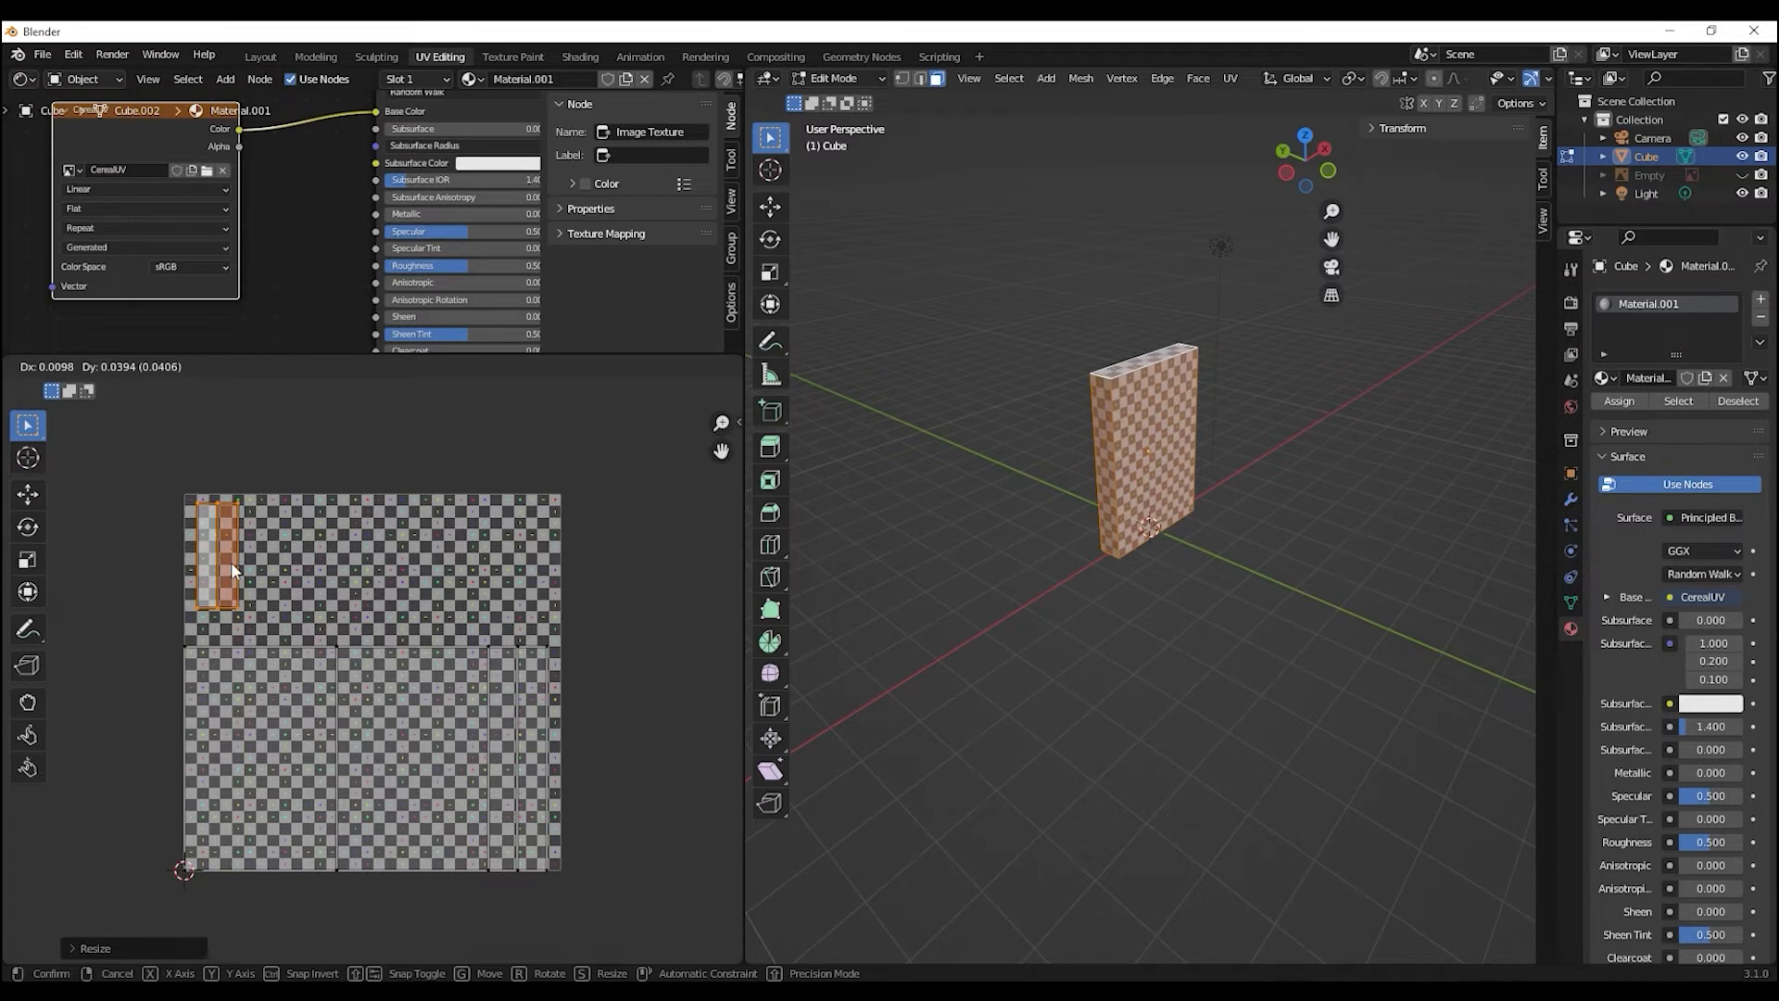
left_click(231, 562)
- Rotate the two small islands about 90° into horizontal strips in the texture's upper-left corner, leaving a small gap between them
key("r")
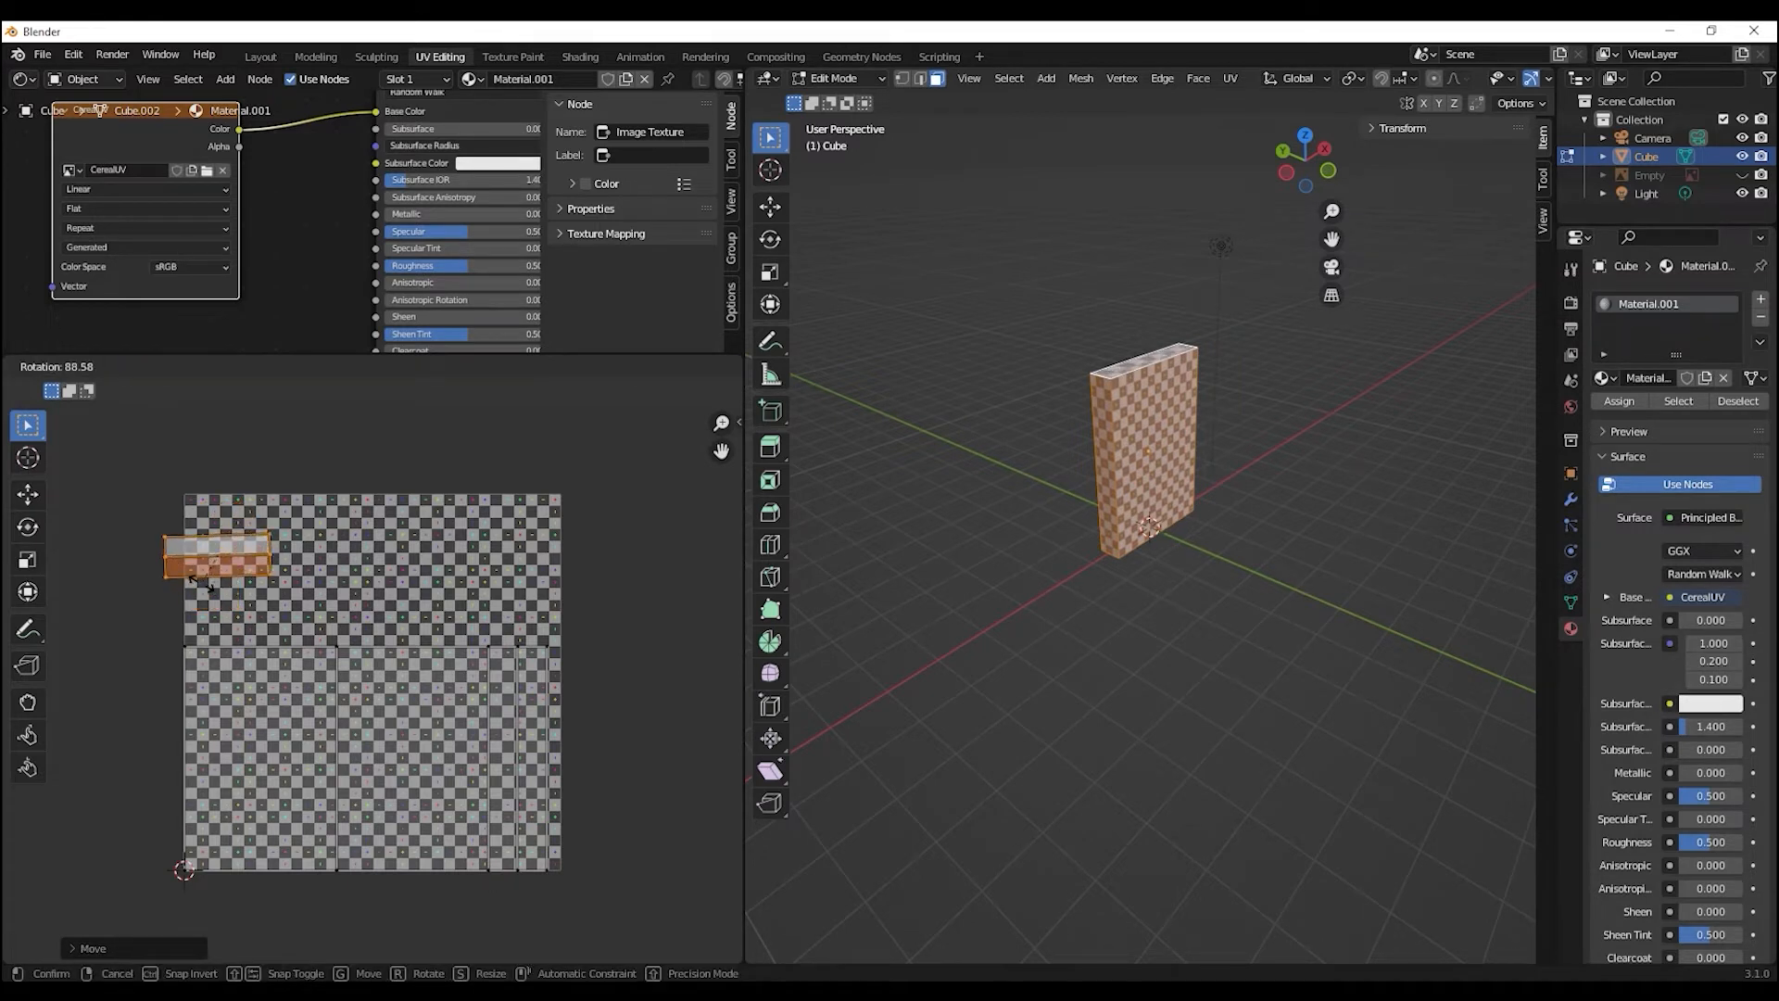
left_click(215, 552)
key("g")
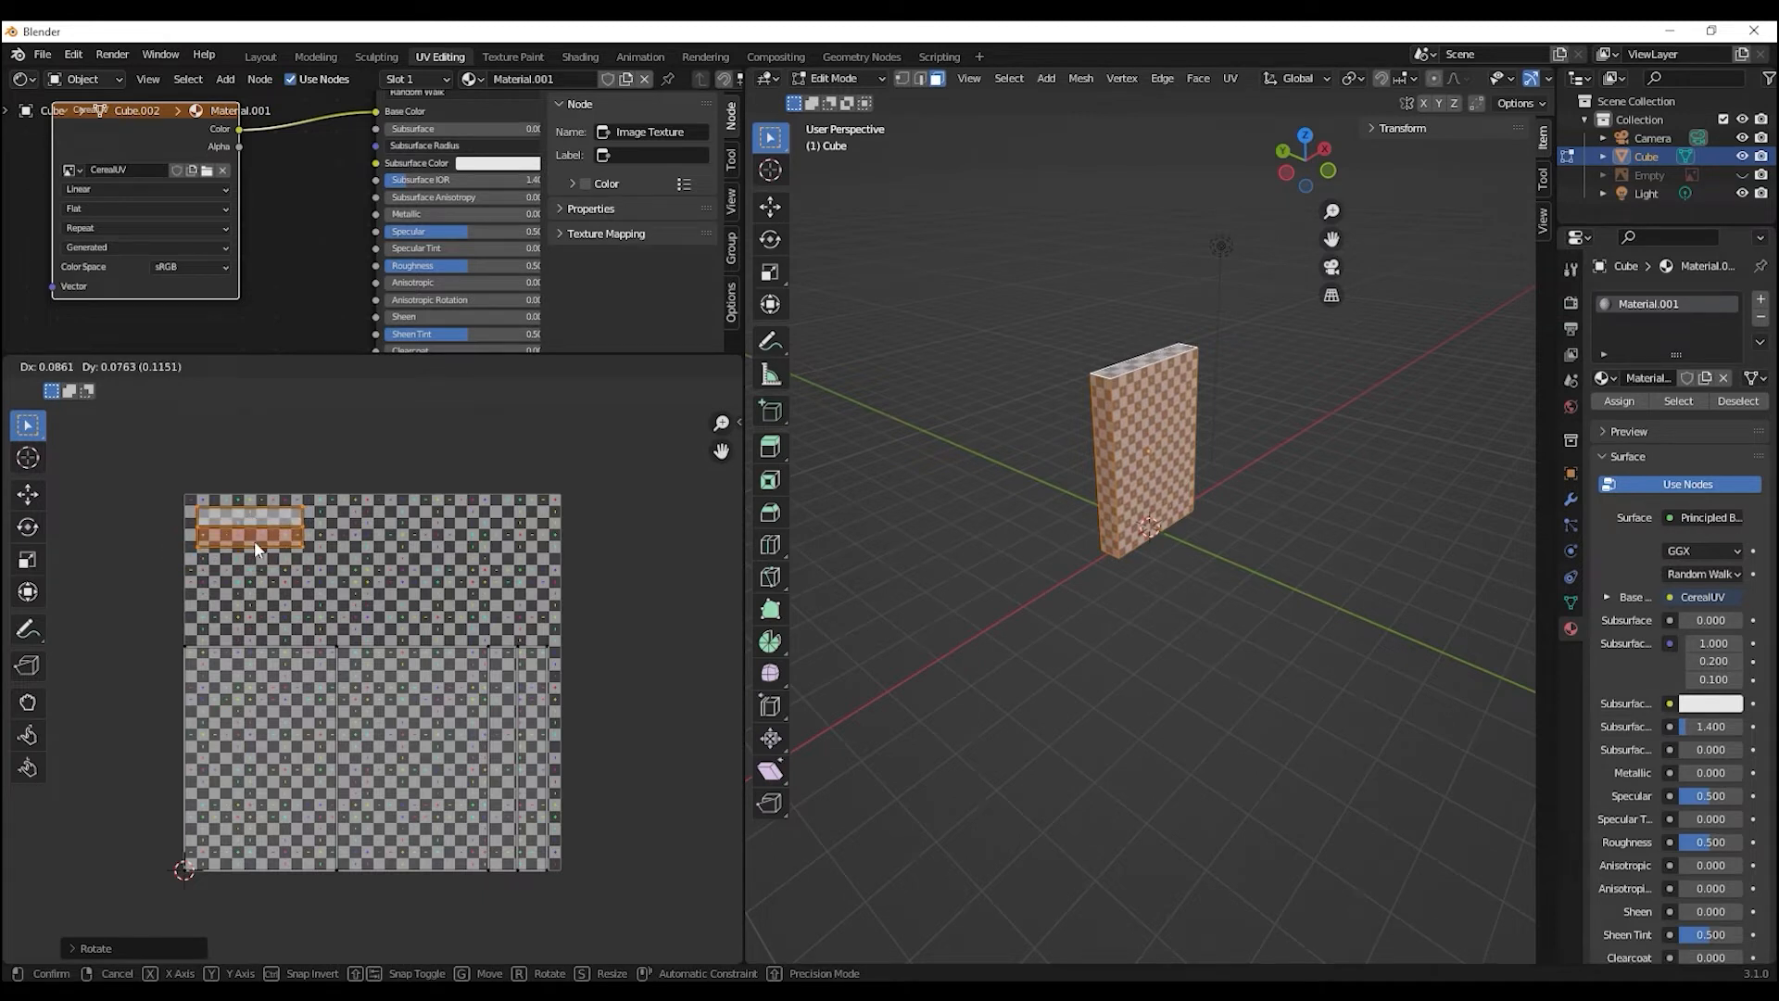
left_click(254, 539)
key("g")
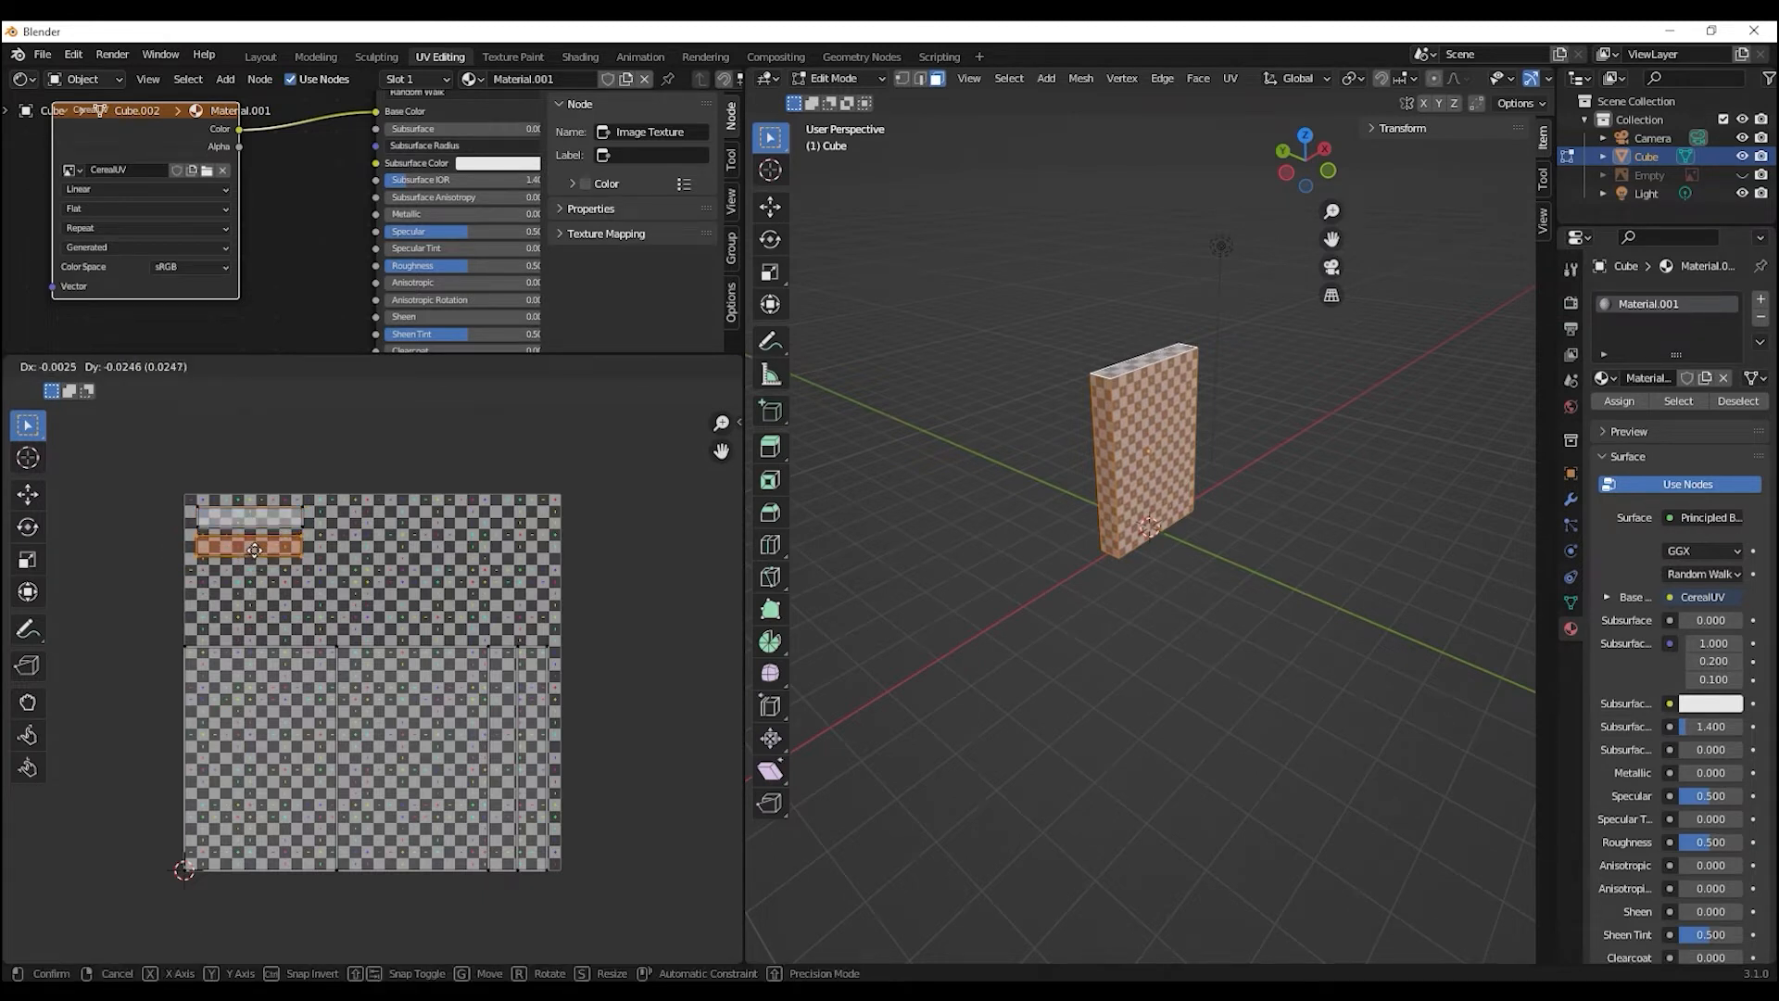
left_click(254, 546)
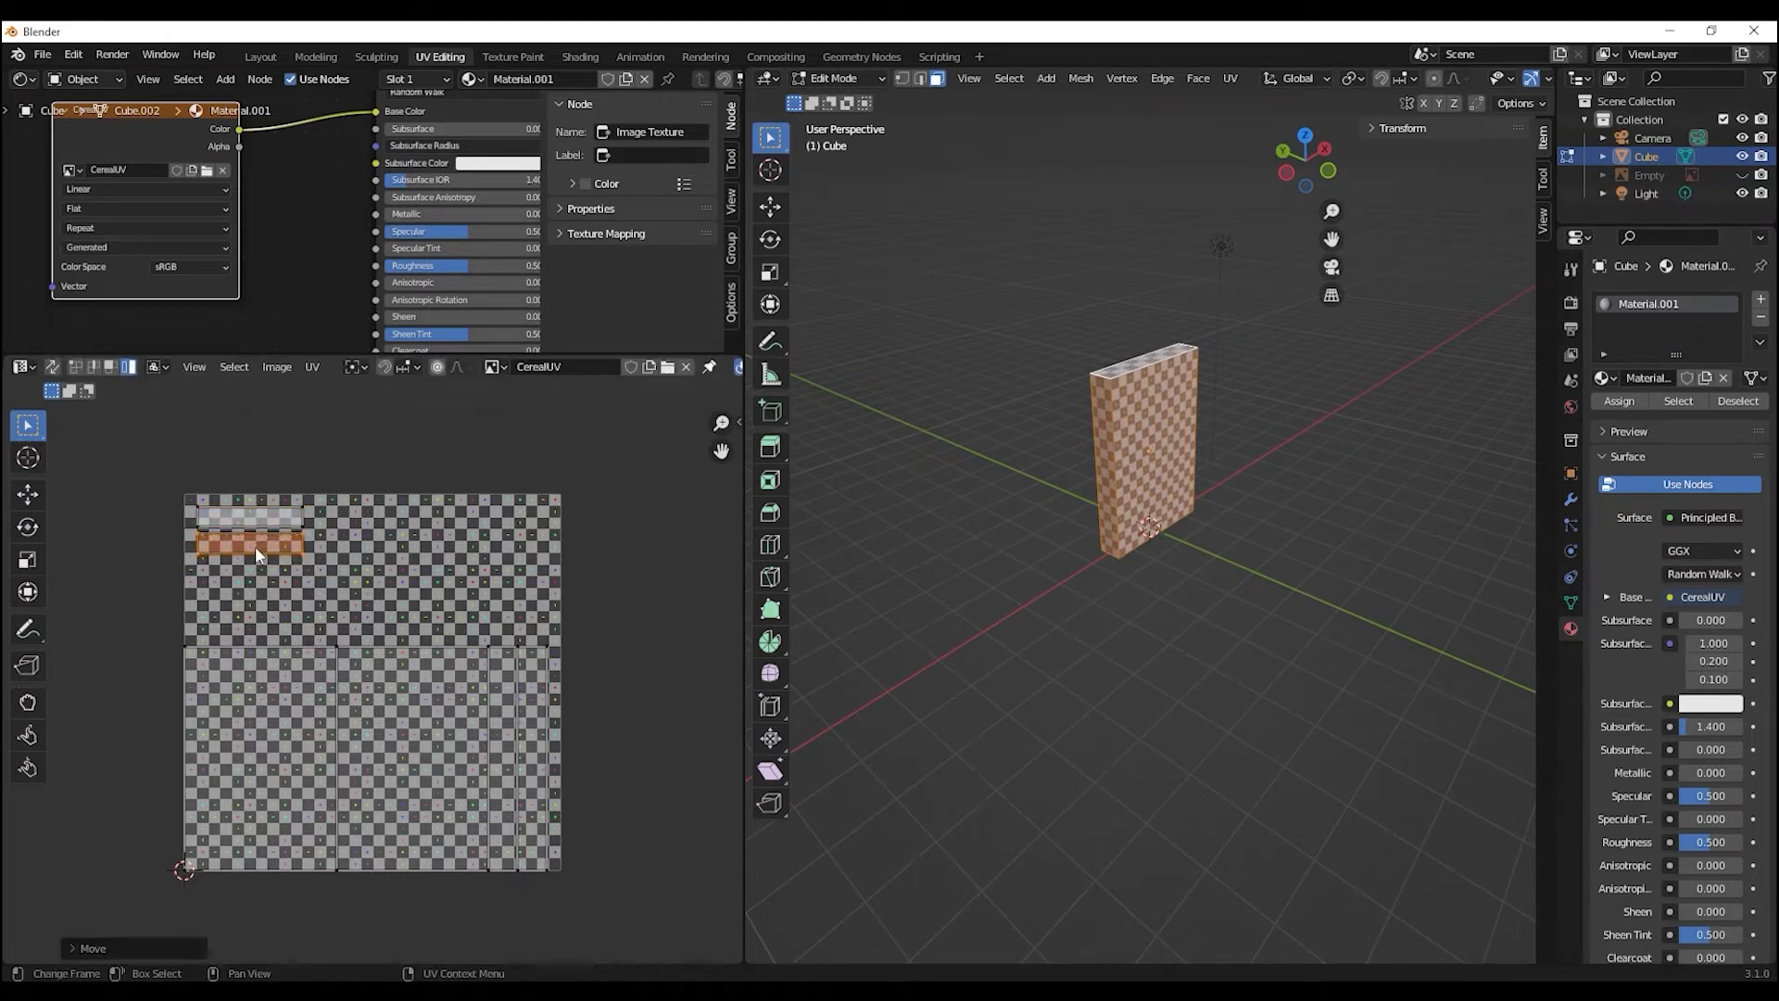
left_click(481, 667)
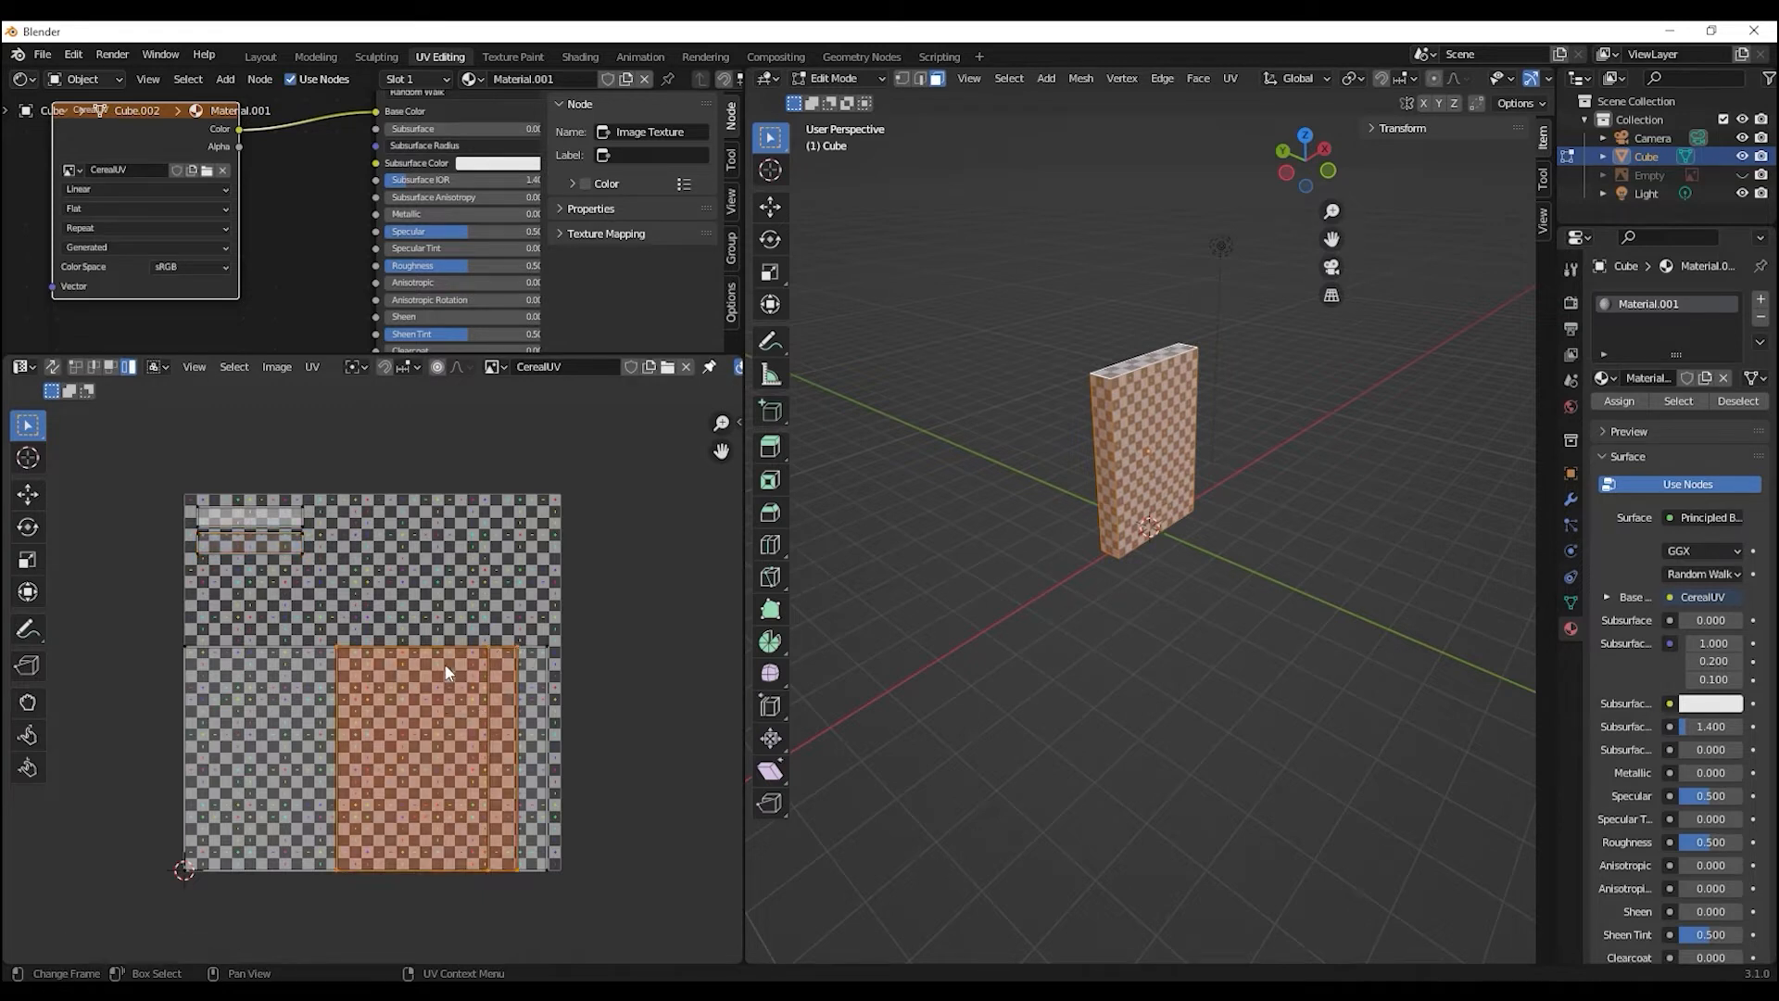
key("g")
key("Escape")
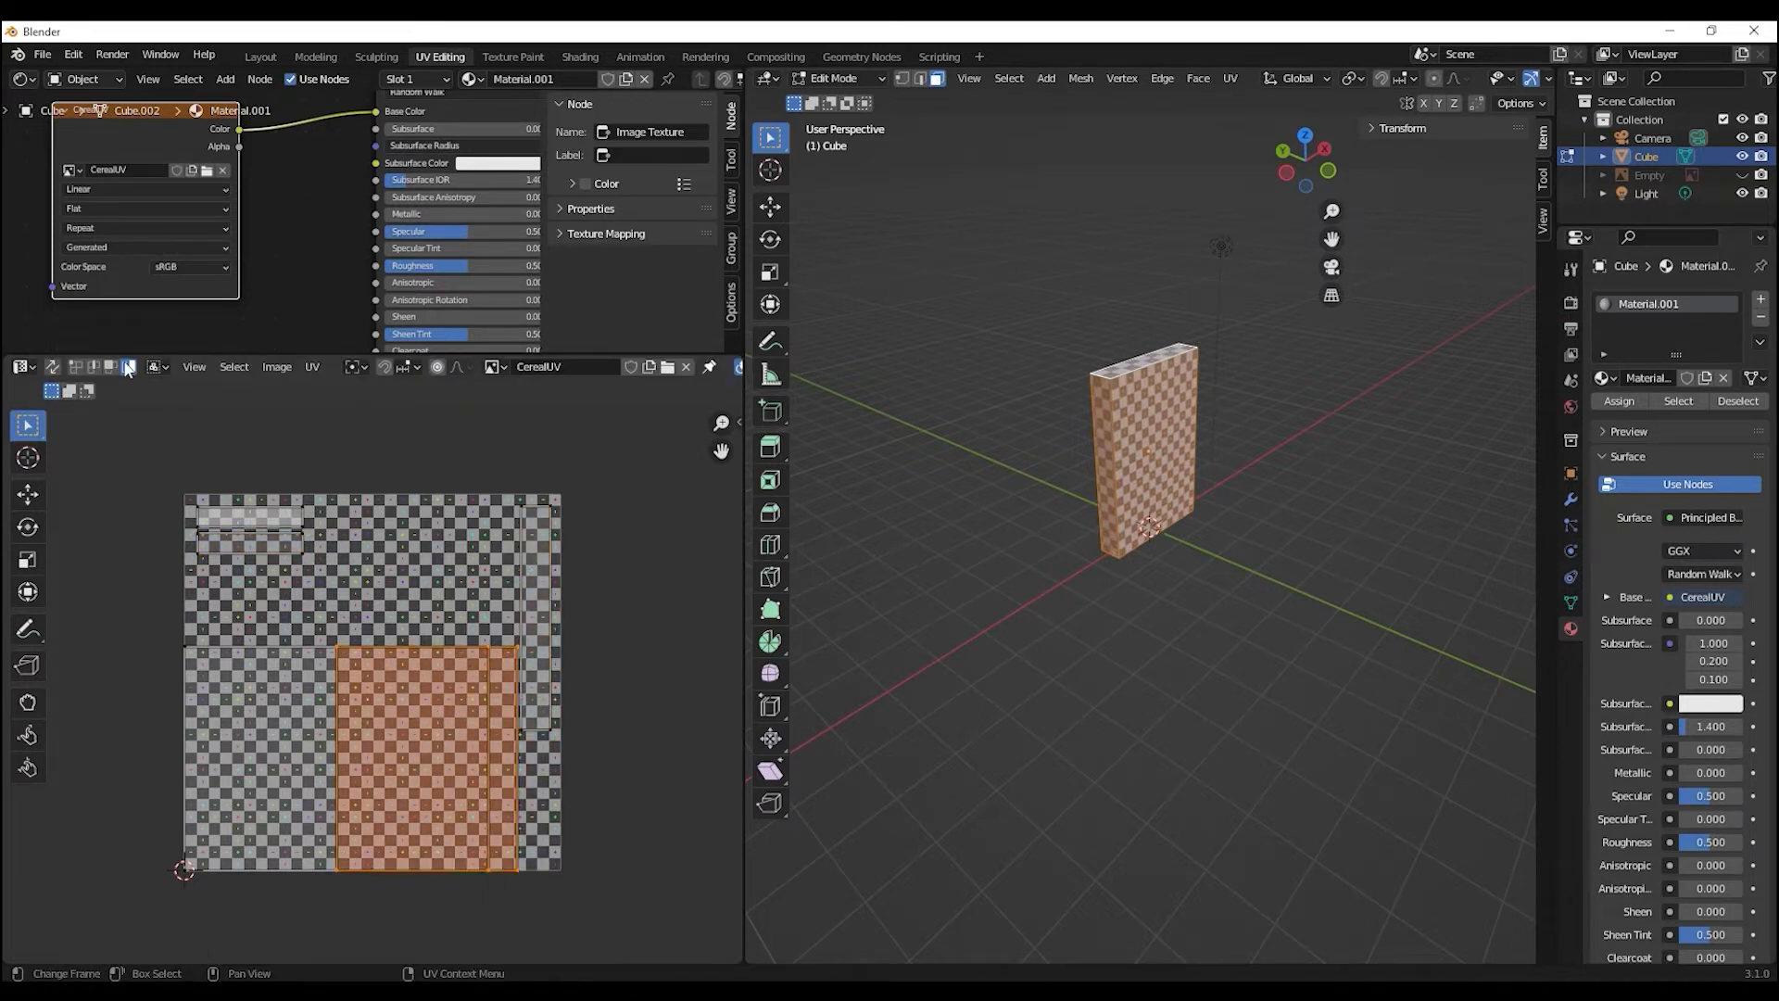
- Move the large lower-left UV island inward, away from the texture's left and bottom borders
left_click(268, 654)
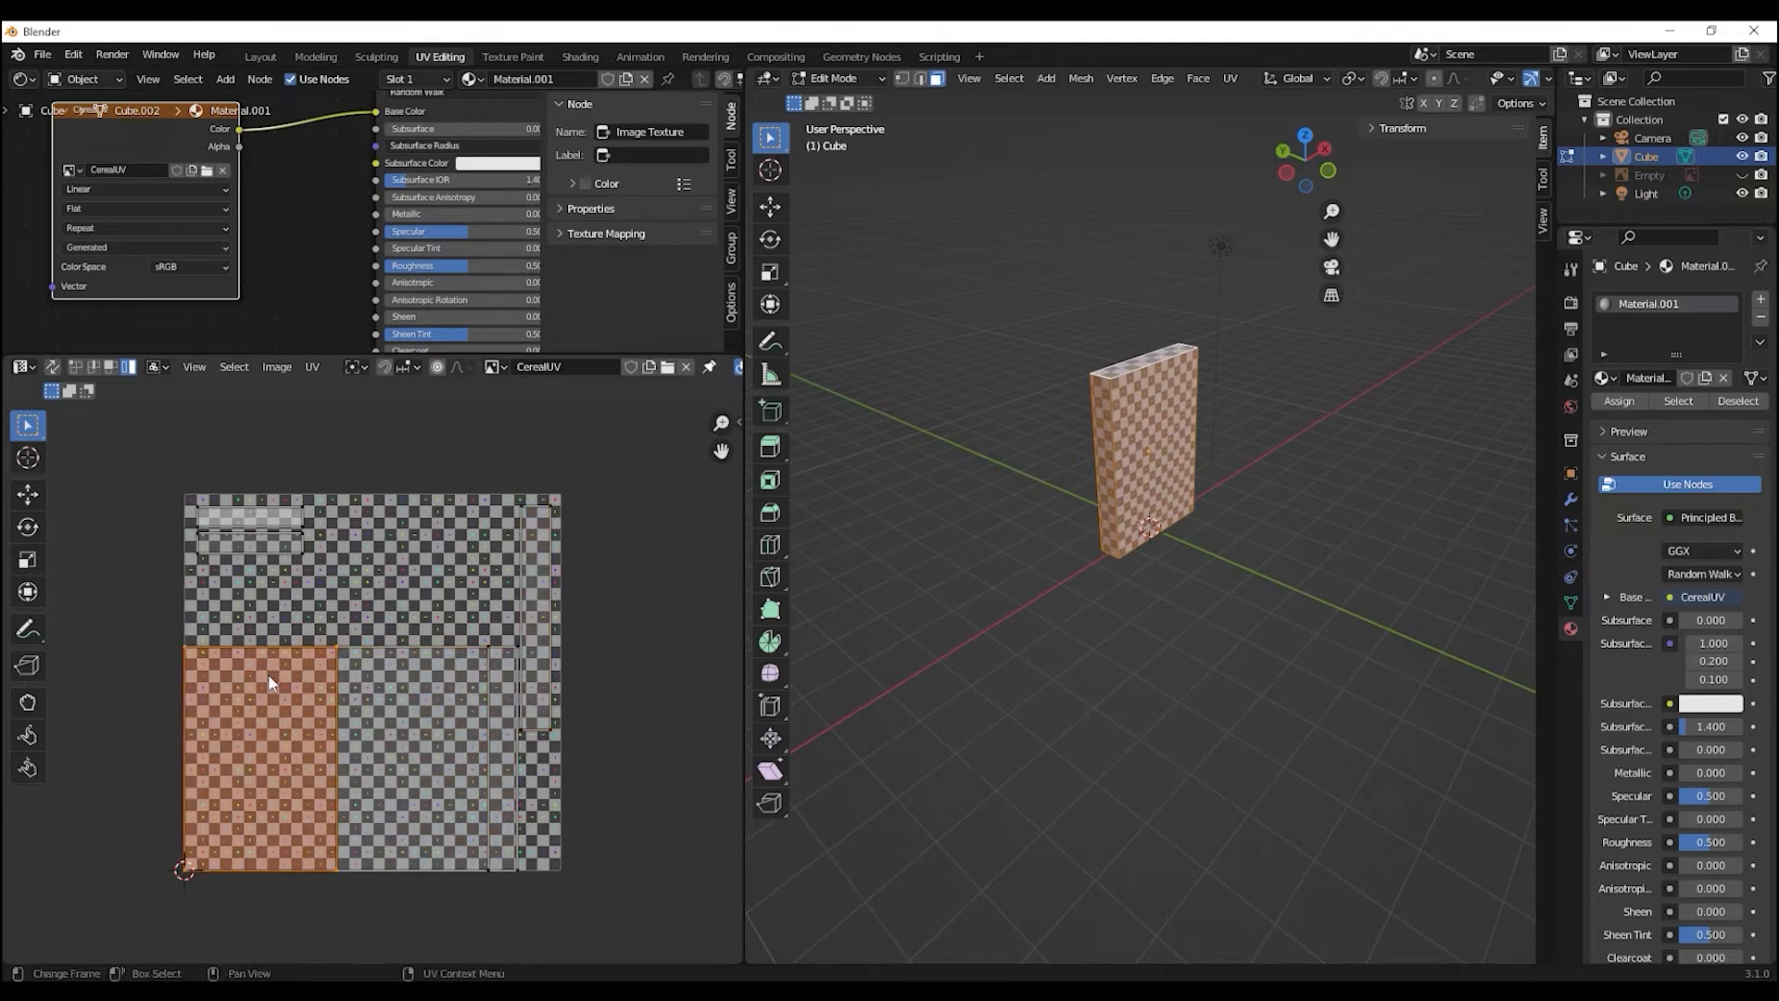
key("g")
left_click(280, 640)
key("Tab")
key("Tab")
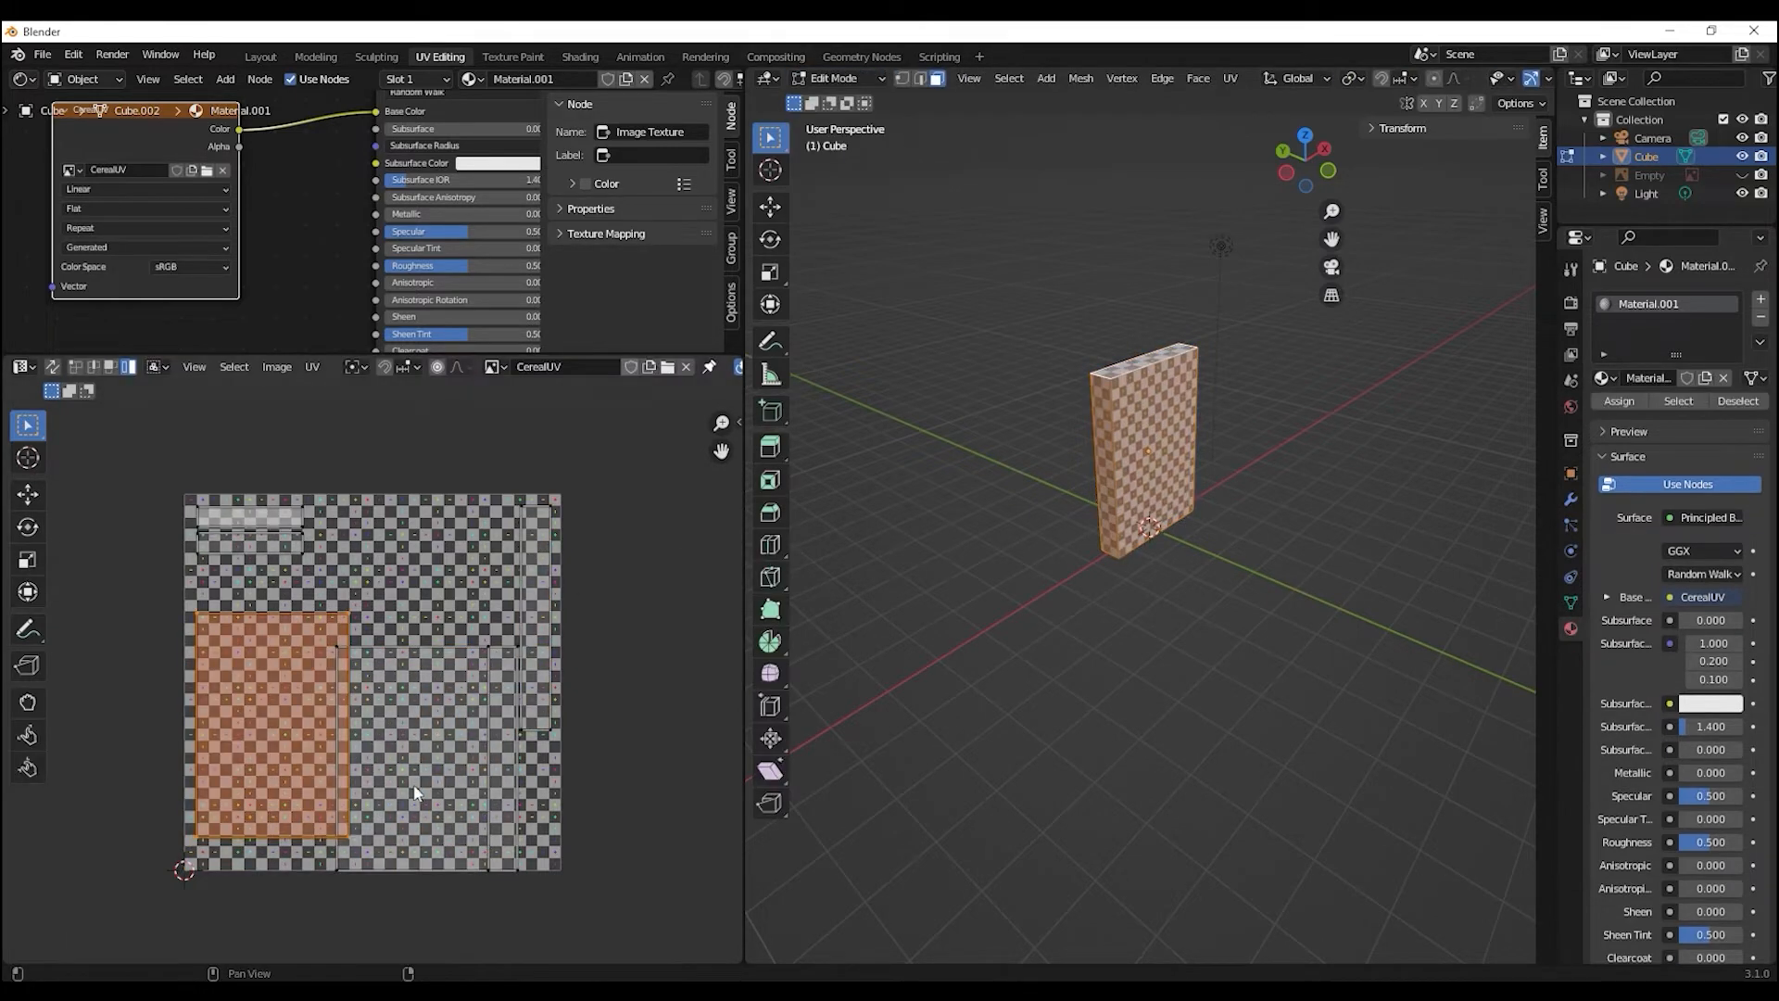
- Move the second large UV island up beside the first one, leaving a narrow gap between them
left_click(439, 677)
key("g")
left_click(444, 553)
left_click(538, 699)
left_click(433, 717)
key("g")
left_click(457, 823)
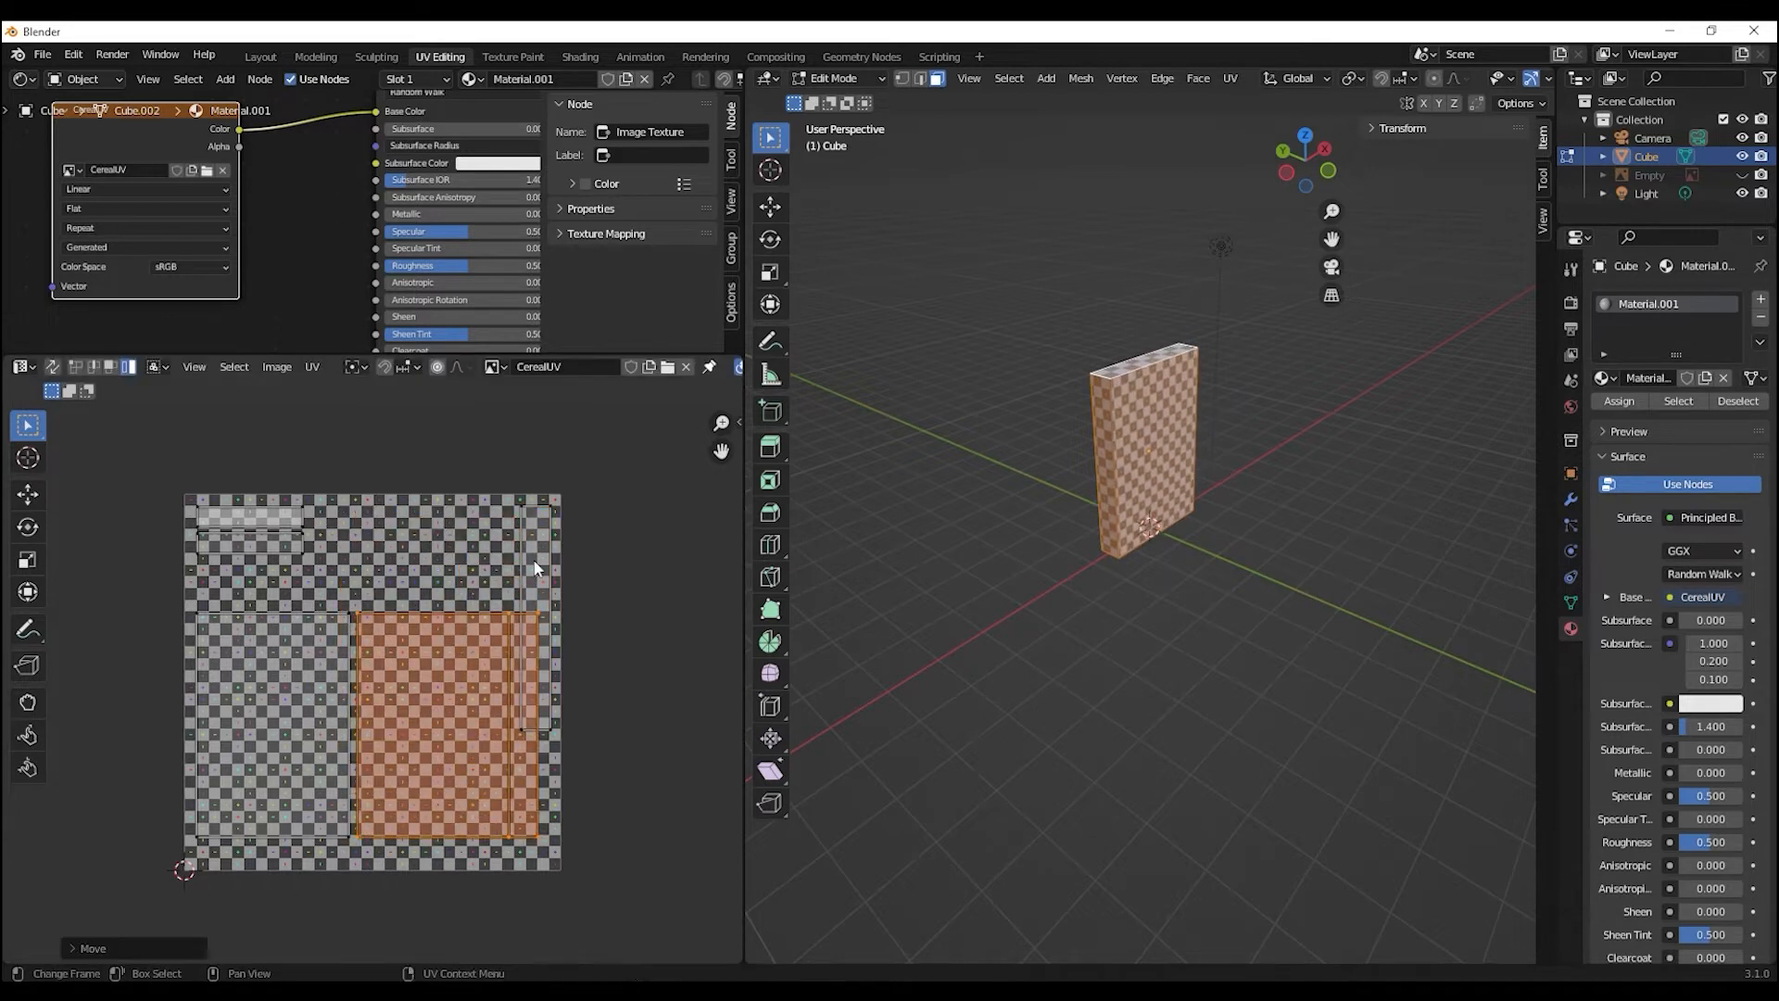
- Rotate the narrow vertical side strip about 90° and place it horizontally in the texture's upper-right corner
left_click(535, 568)
key("s")
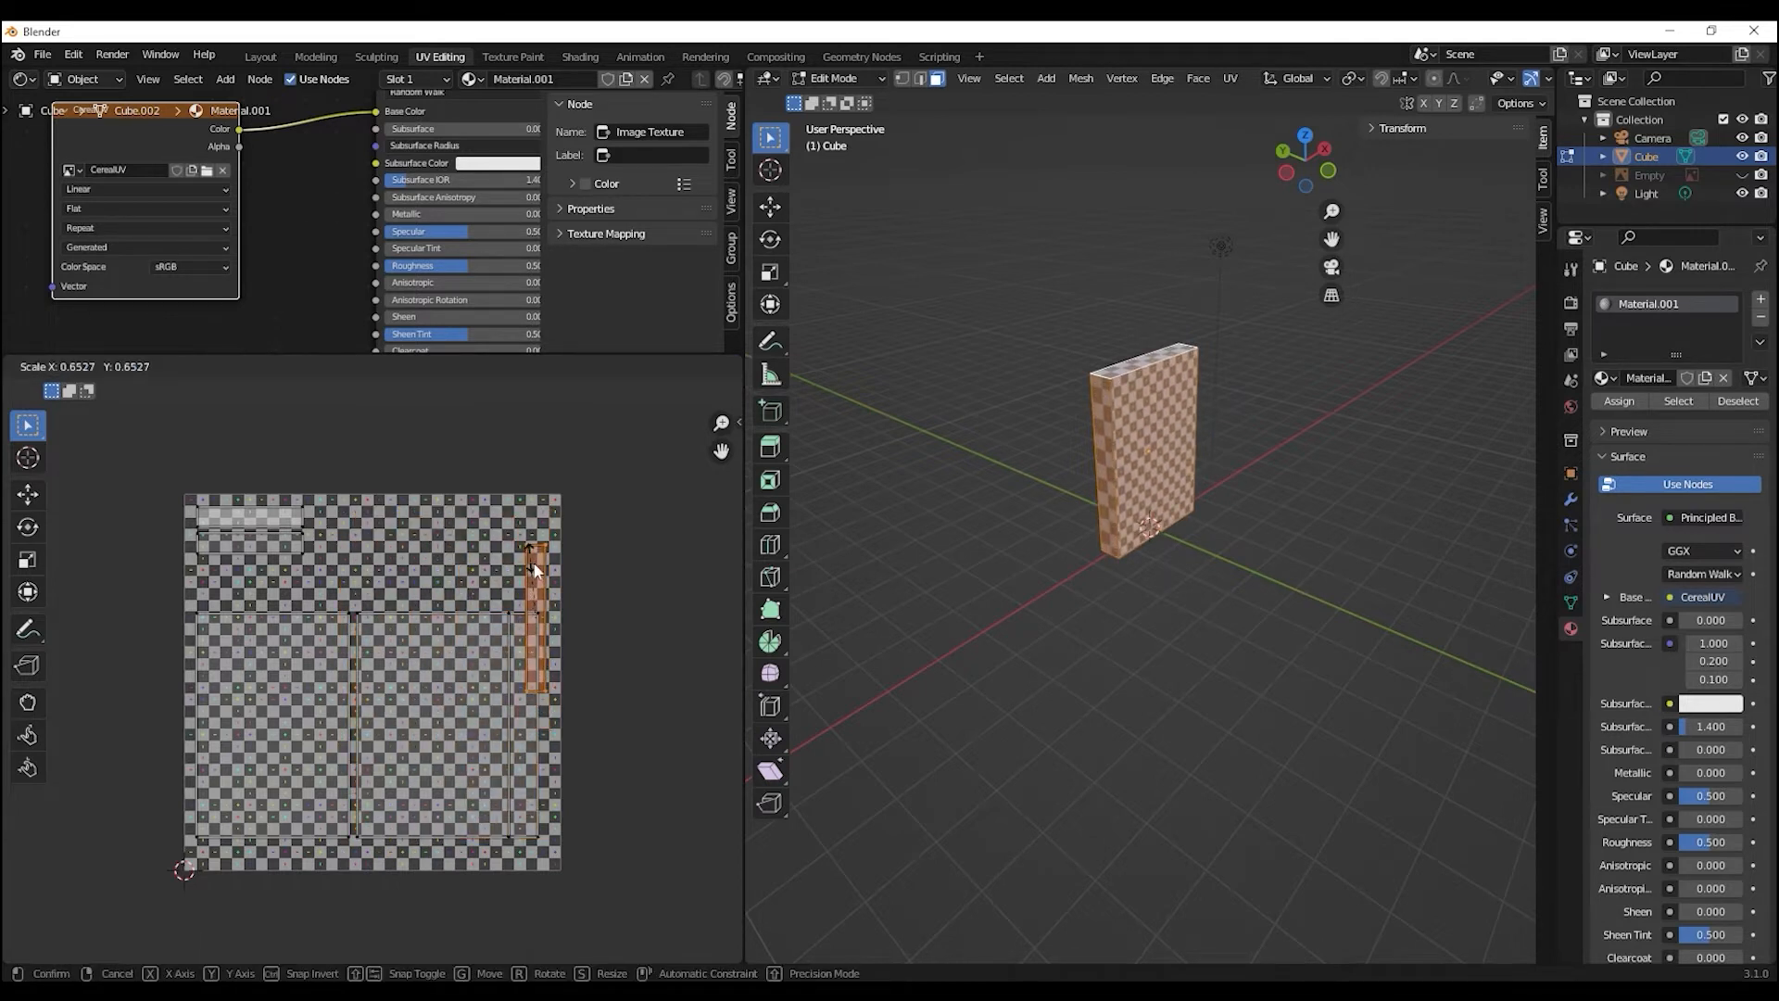
key("Escape")
key("r")
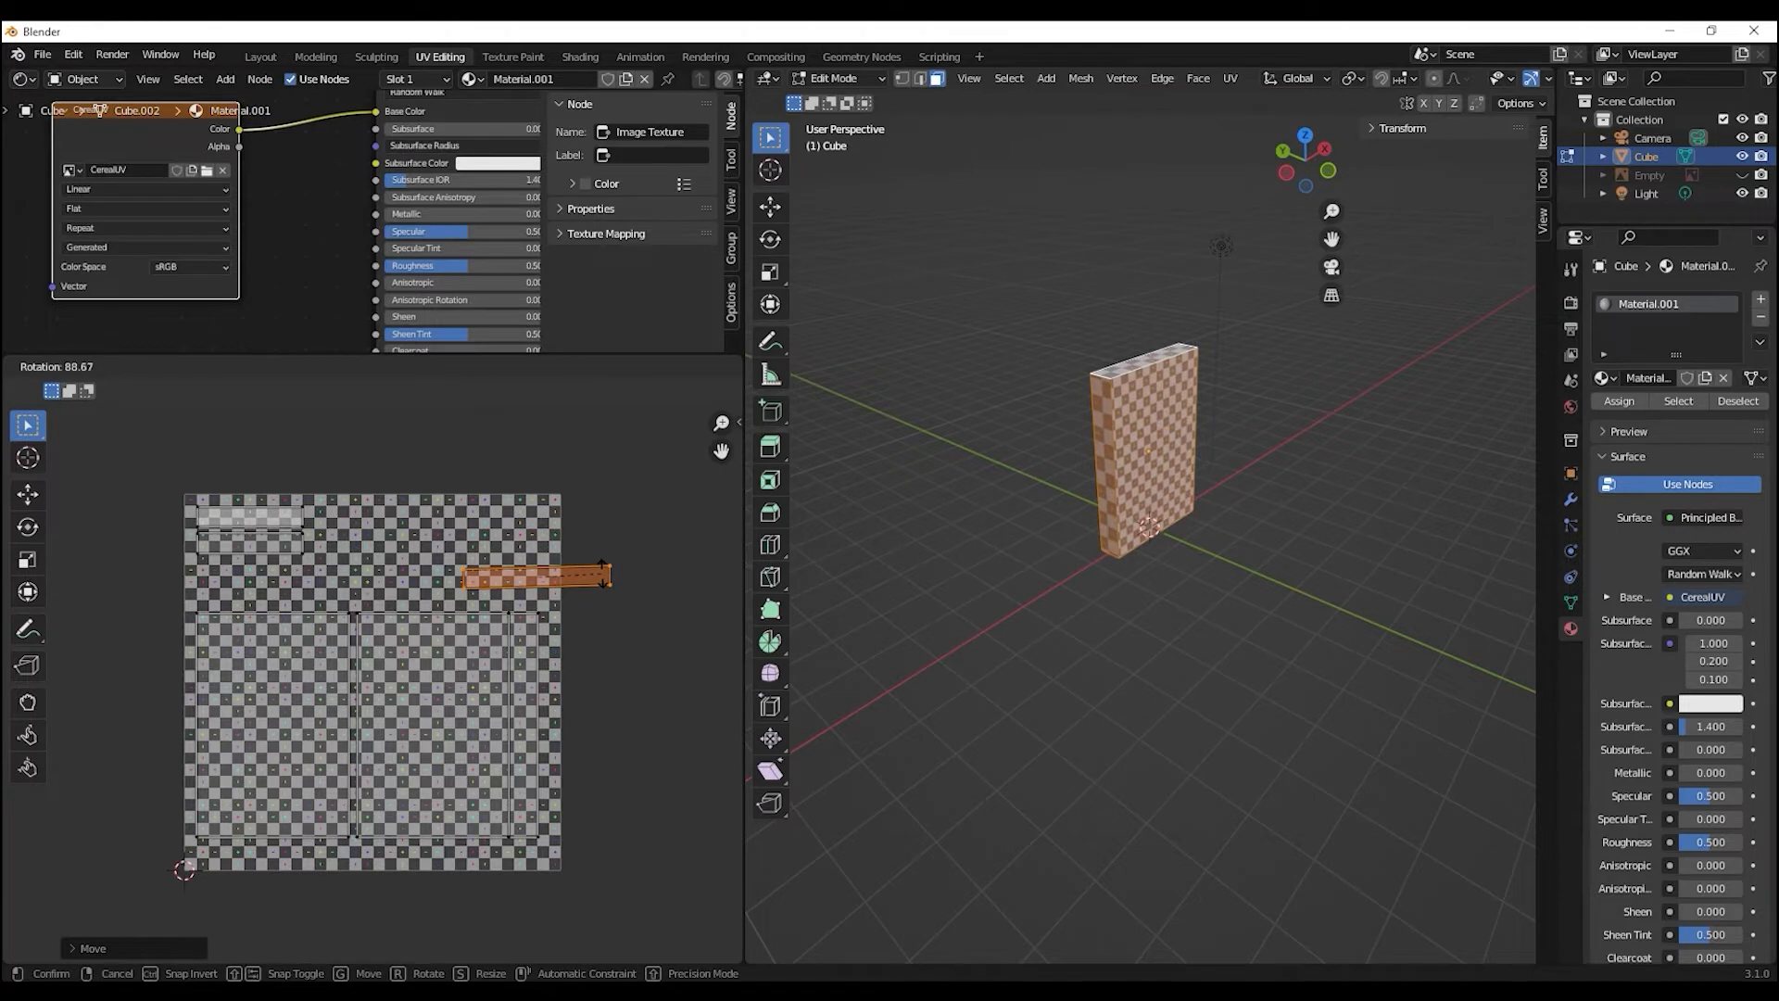
left_click(597, 574)
key("g")
left_click(443, 575)
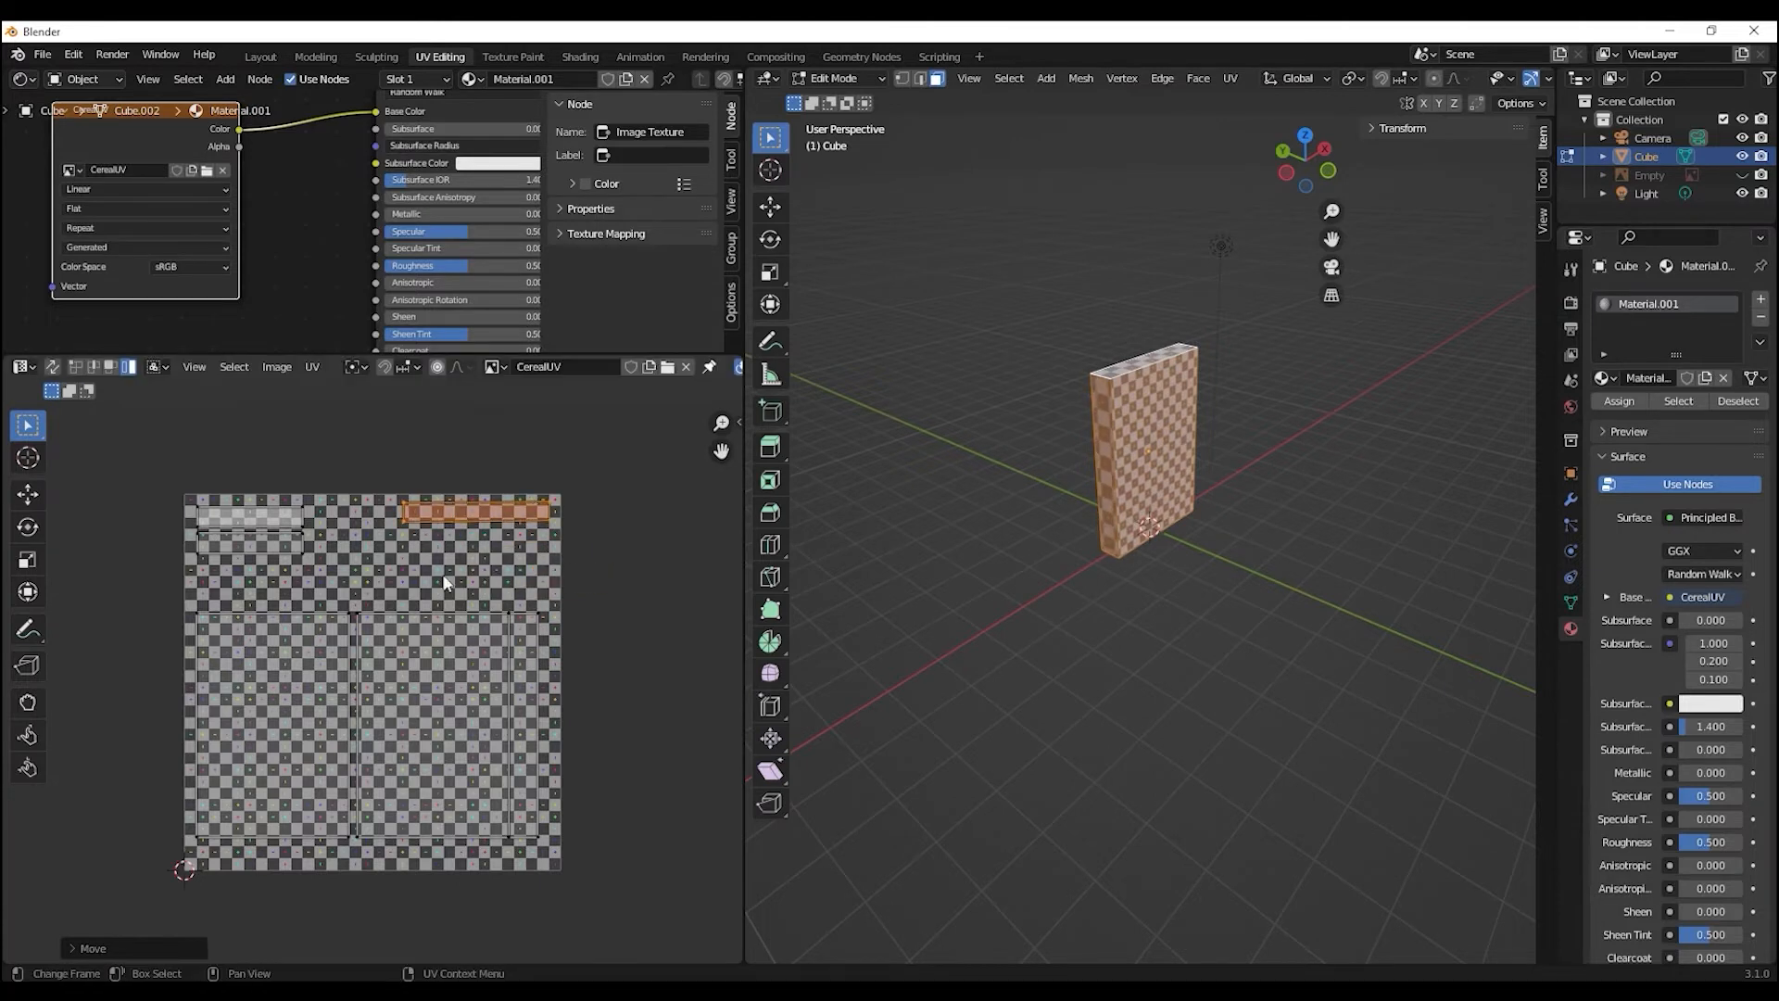
- Enlarge the horizontal side strip and reposition it just inside the texture's upper-right corner
left_click(338, 676)
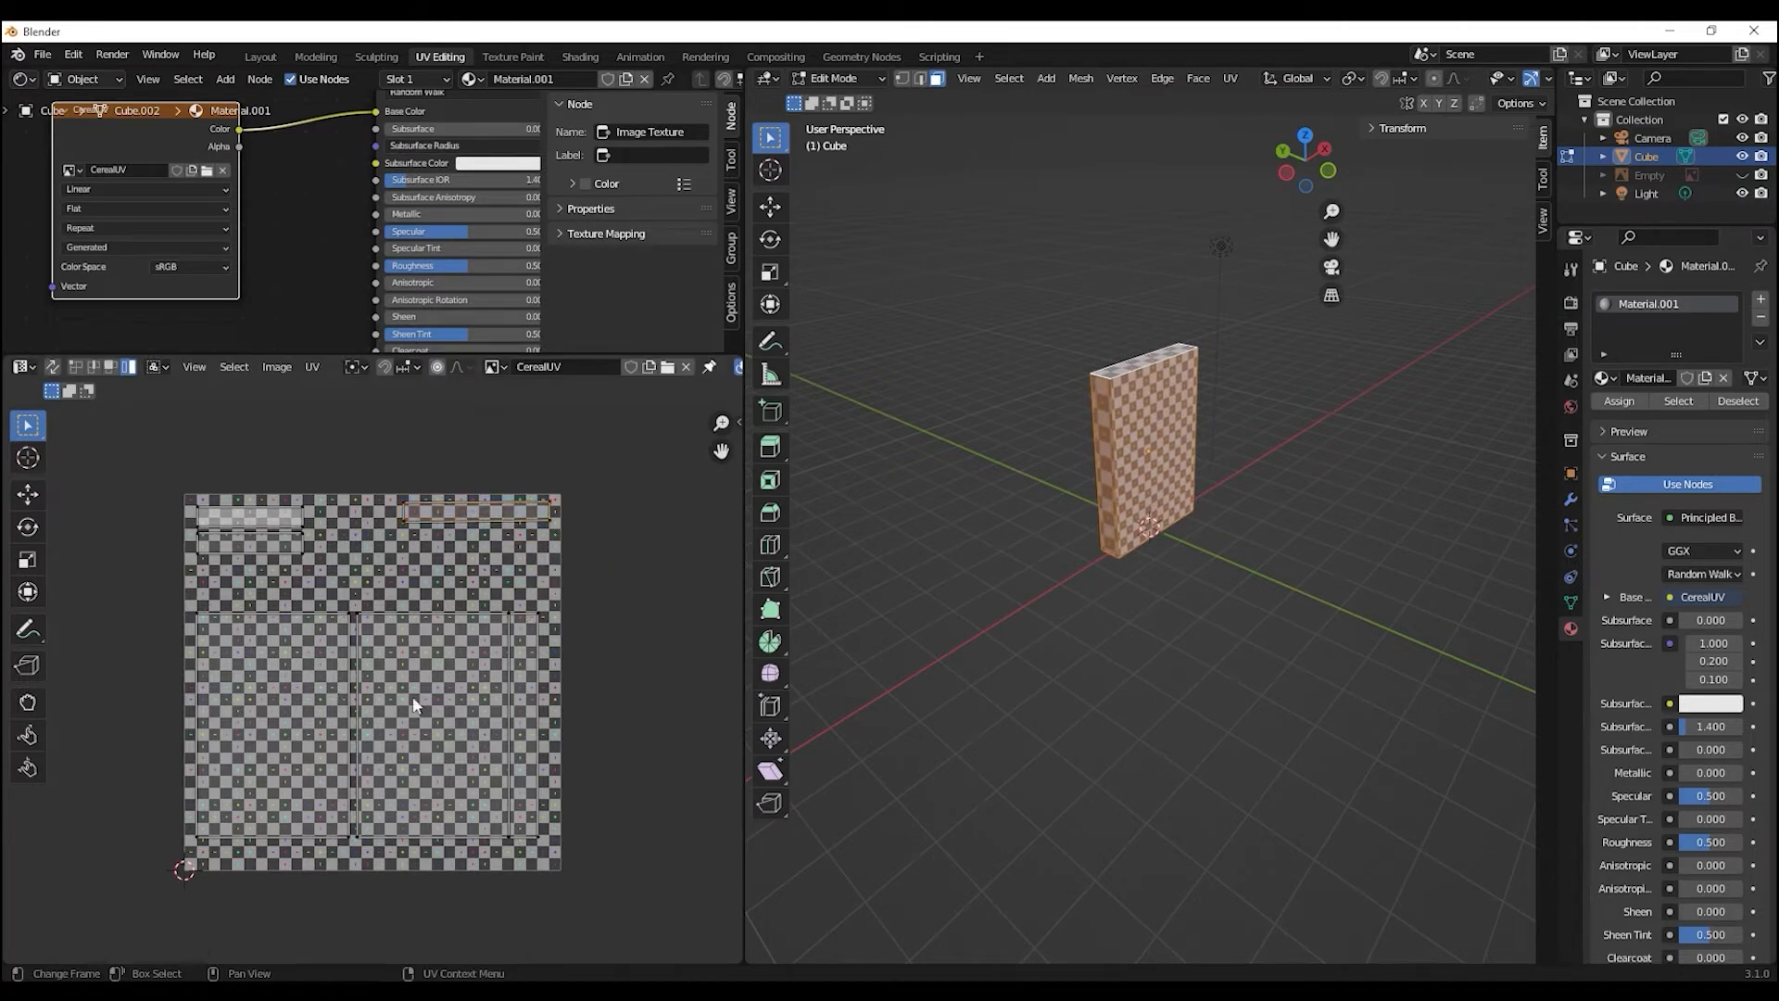
left_click(265, 713)
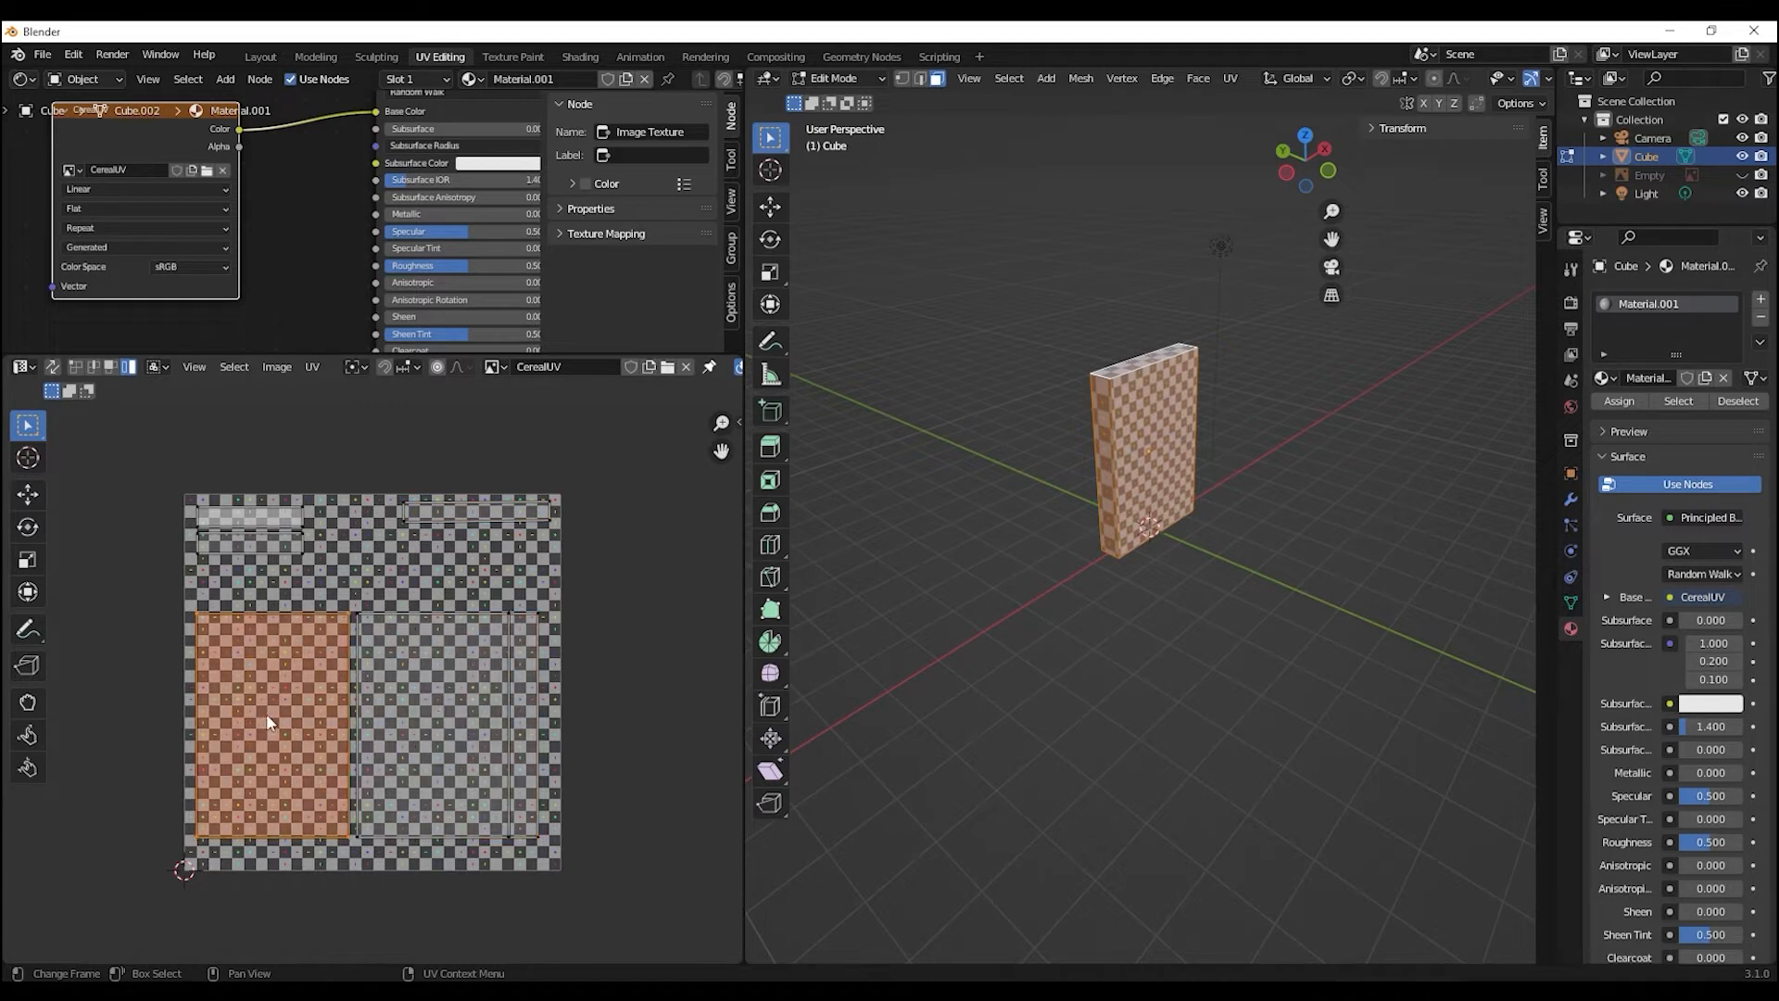
left_click(491, 512)
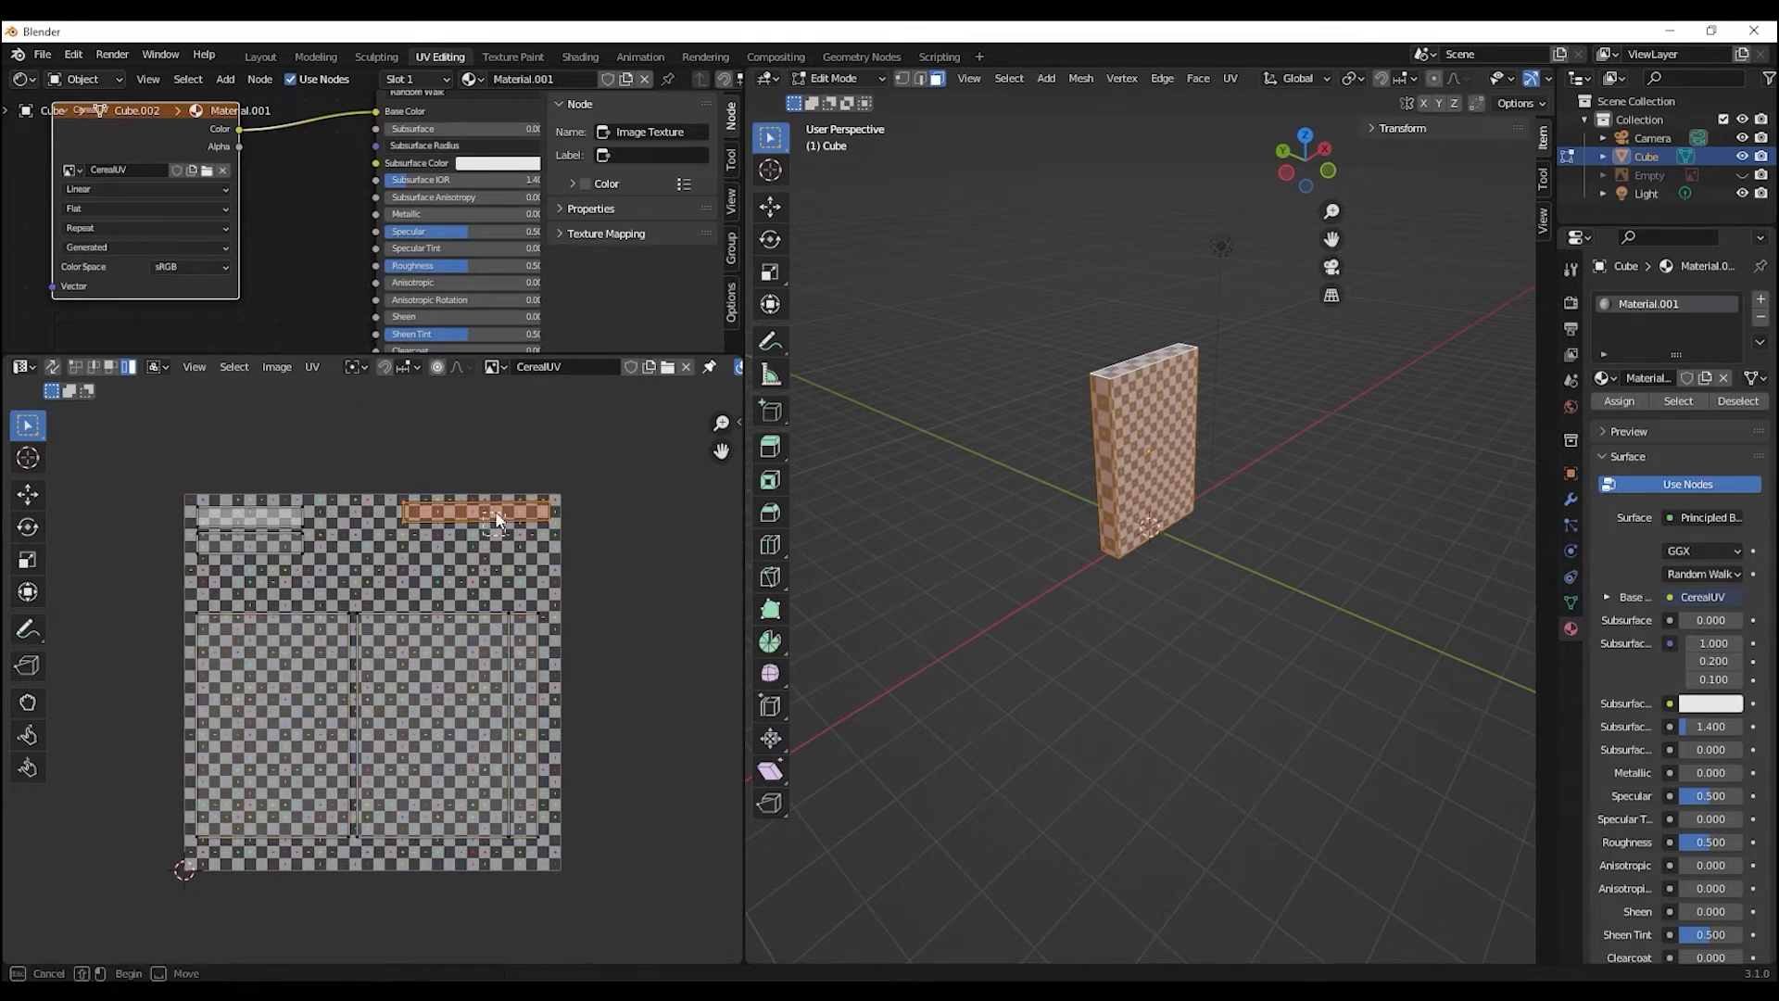
key("g")
left_click(476, 540)
key("s")
left_click(486, 537)
key("g")
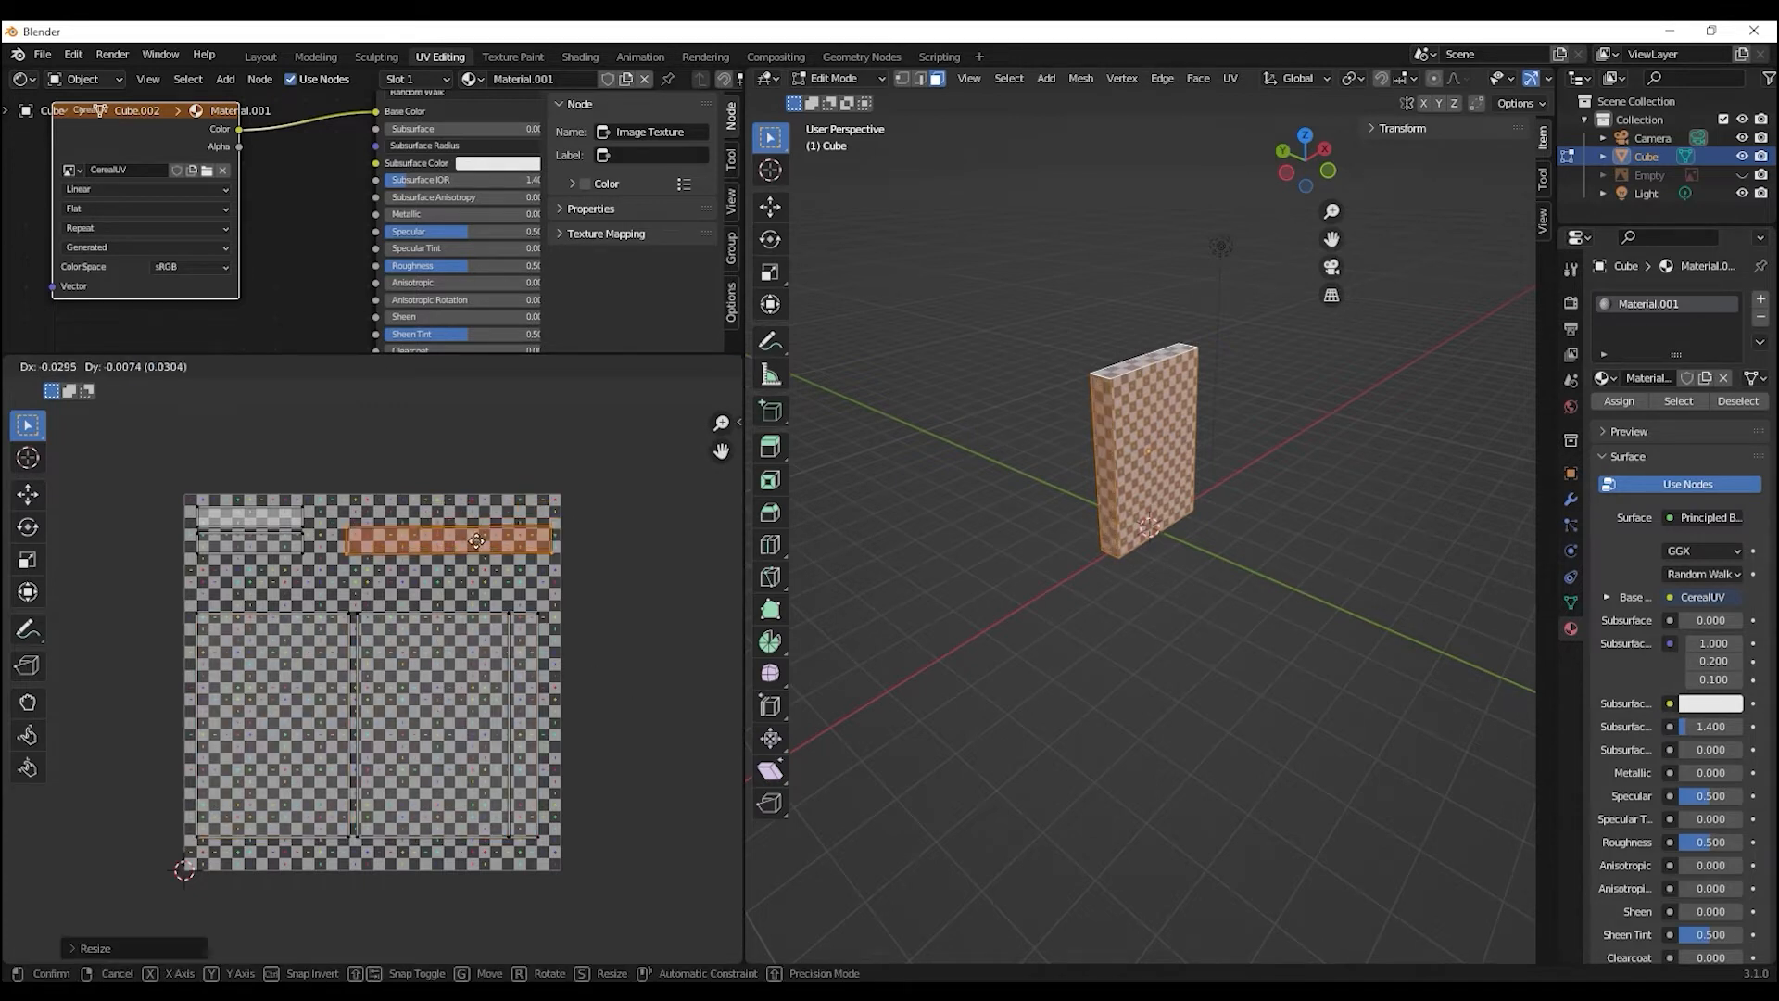
left_click(473, 520)
- Select the box's narrow side face in the 3D view and shift its UV strip away from the large island
left_click(542, 586)
left_click(533, 676)
middle_click_drag(964, 555, 1197, 475)
left_click(1197, 475)
middle_click_drag(1103, 547, 1233, 426)
left_click(1156, 530)
middle_click_drag(989, 556, 1117, 630)
left_click(1160, 463)
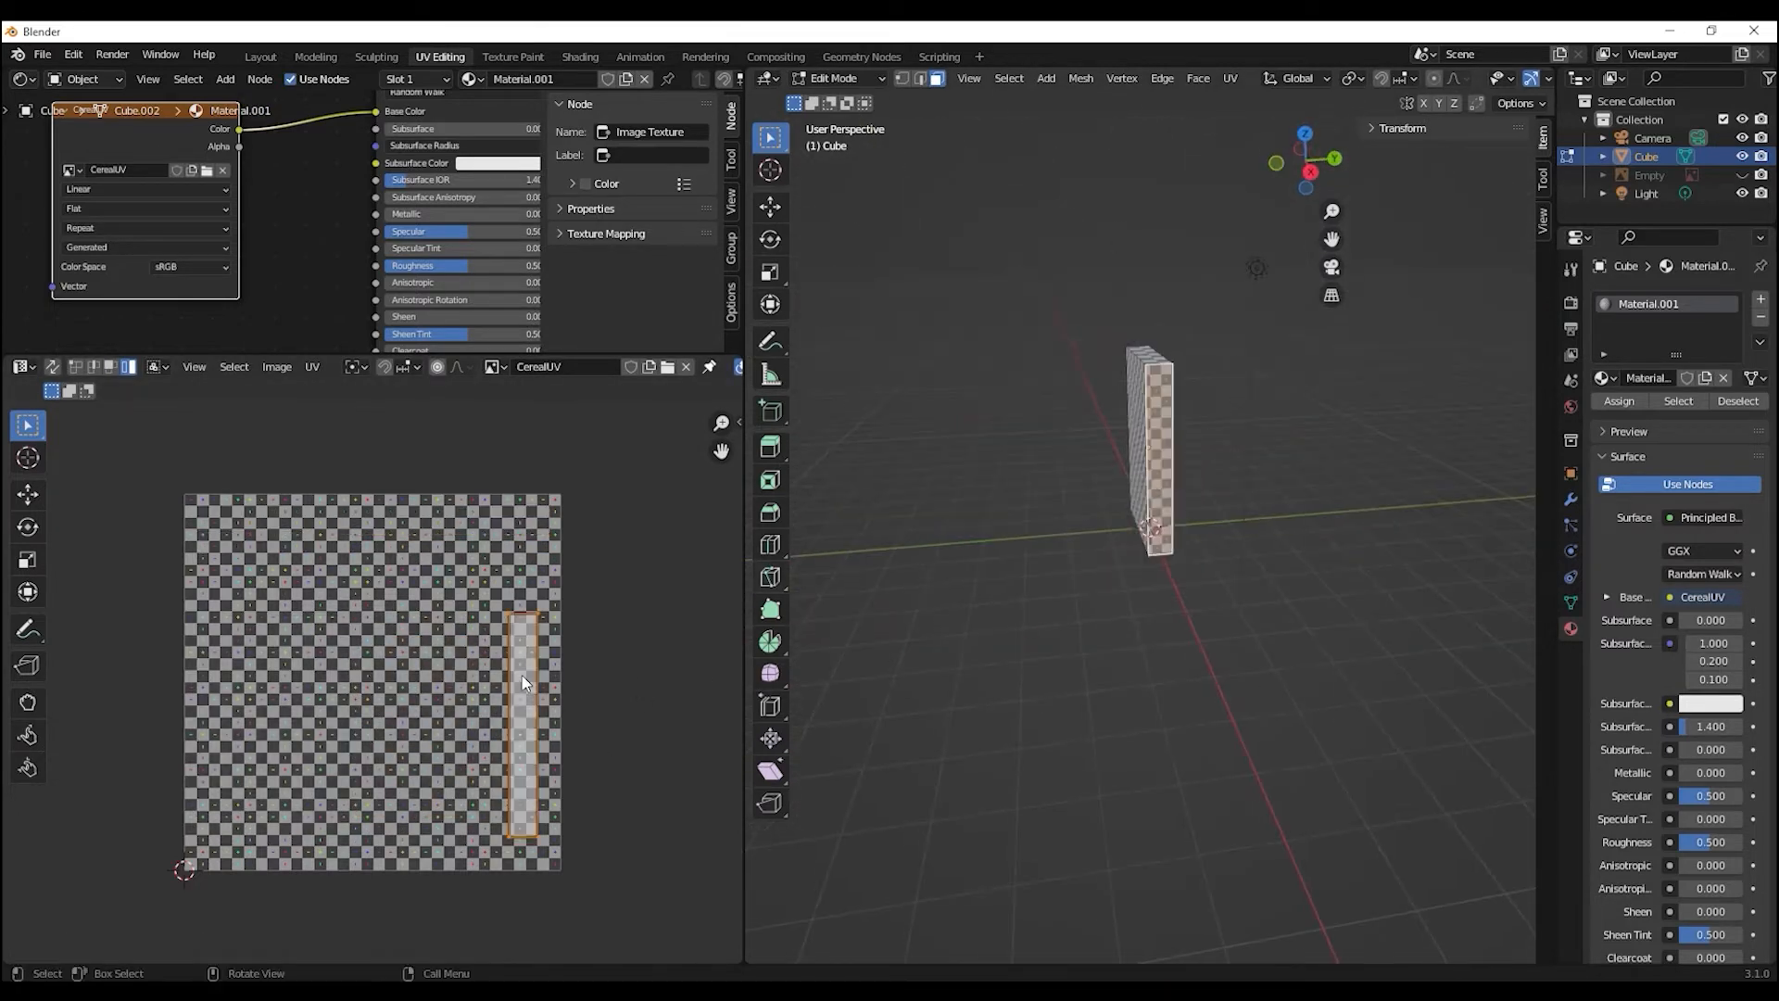
key("g")
left_click(539, 661)
- Select all faces of the box, rotate the separated side strip about 90° and place it below the upper-right strip
left_click(1137, 476)
left_click(1157, 481)
key("a")
left_click(537, 643)
key("r")
left_click(639, 709)
key("g")
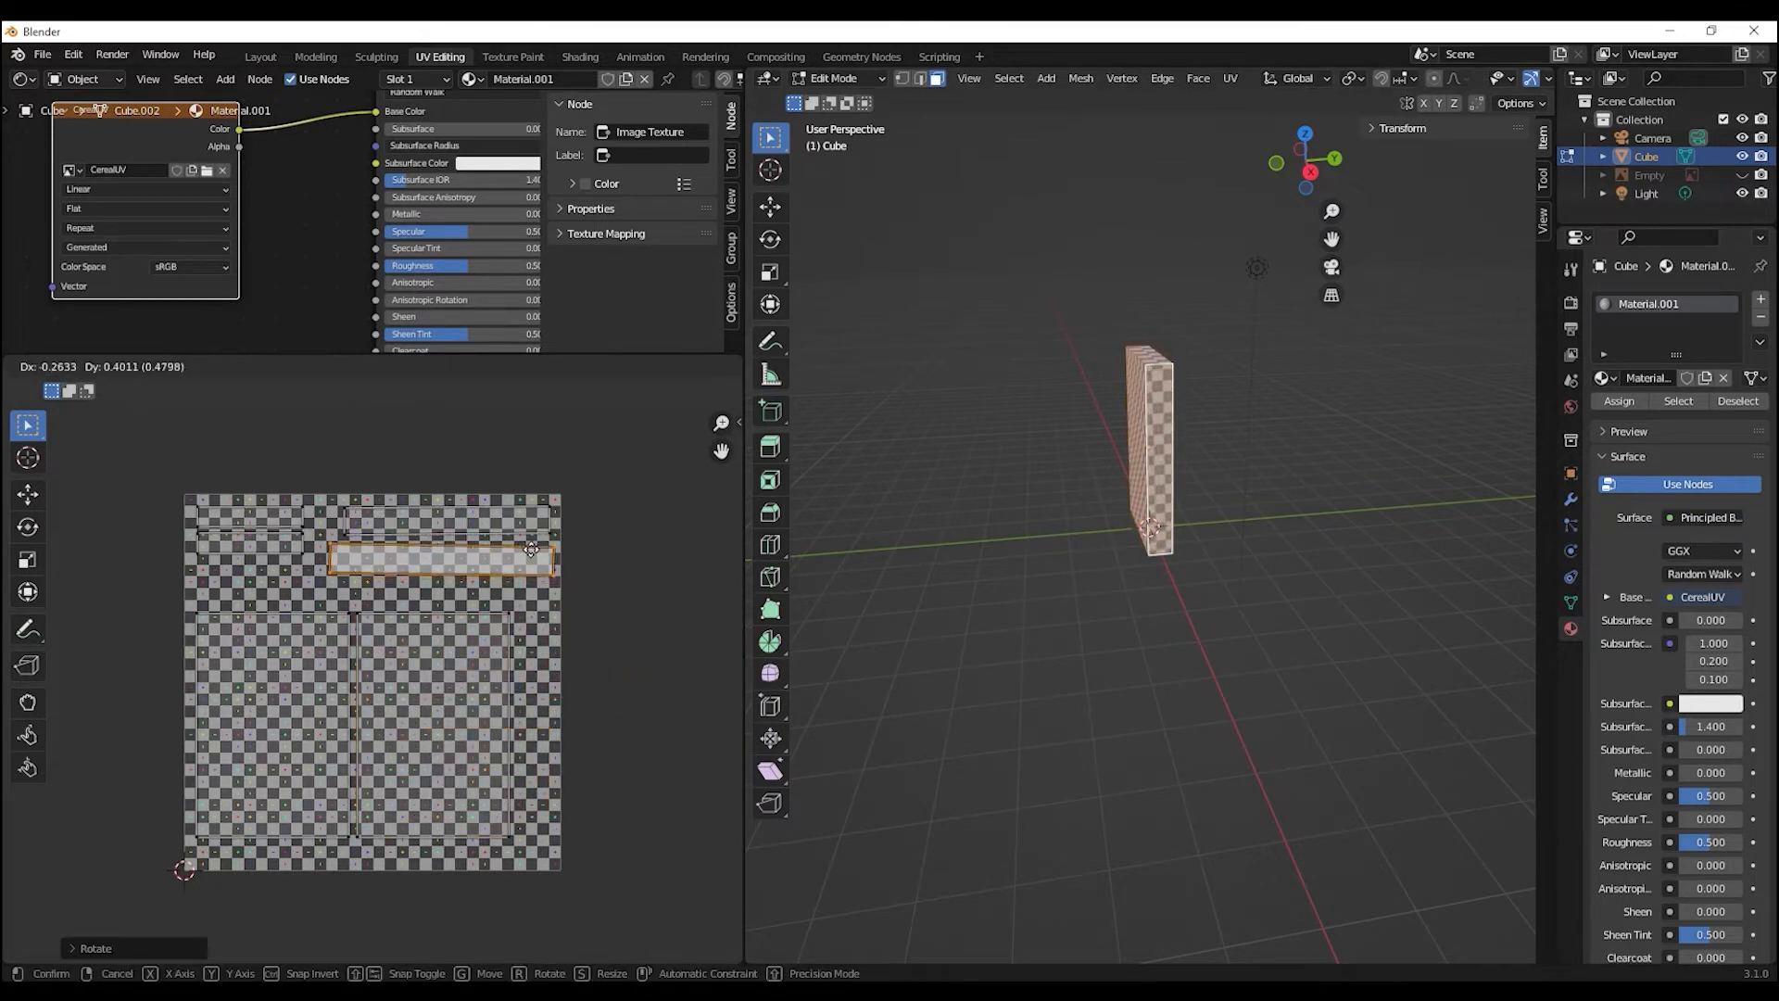
left_click(526, 549)
- Scale down the second side strip and shift it into line beneath the upper-right strip
key("r")
right_click(522, 556)
key("s")
left_click(504, 552)
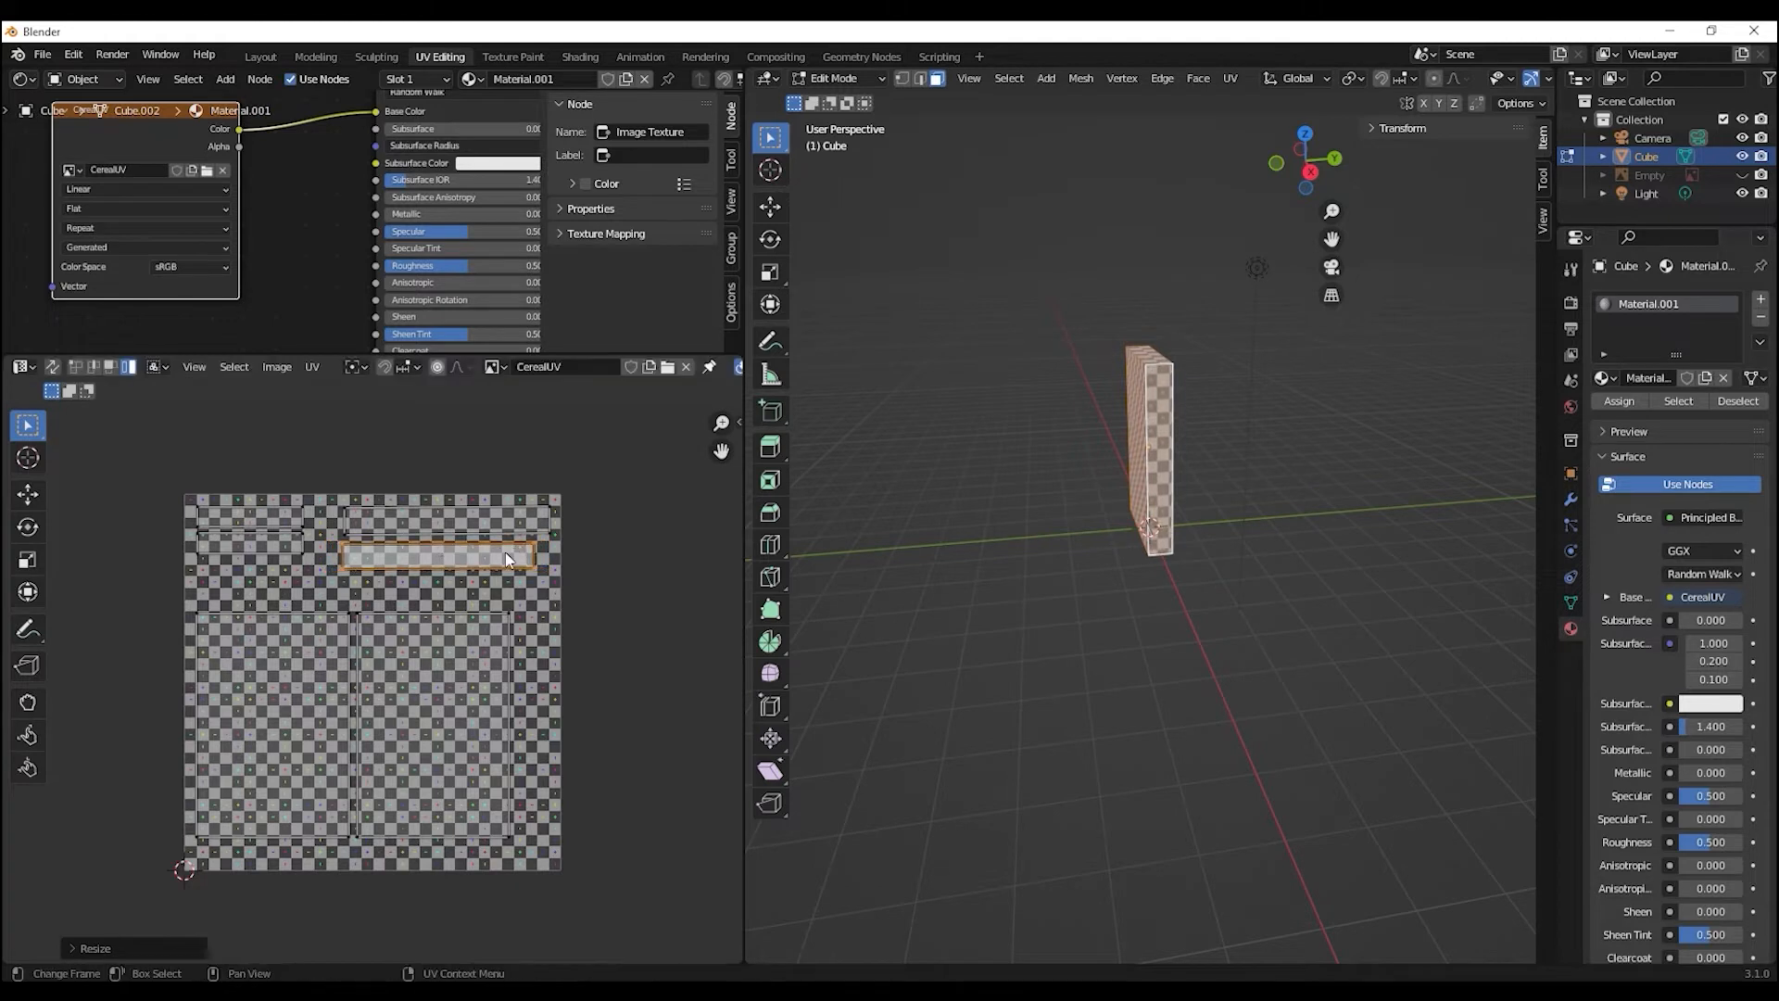
key("s")
left_click(508, 553)
key("g")
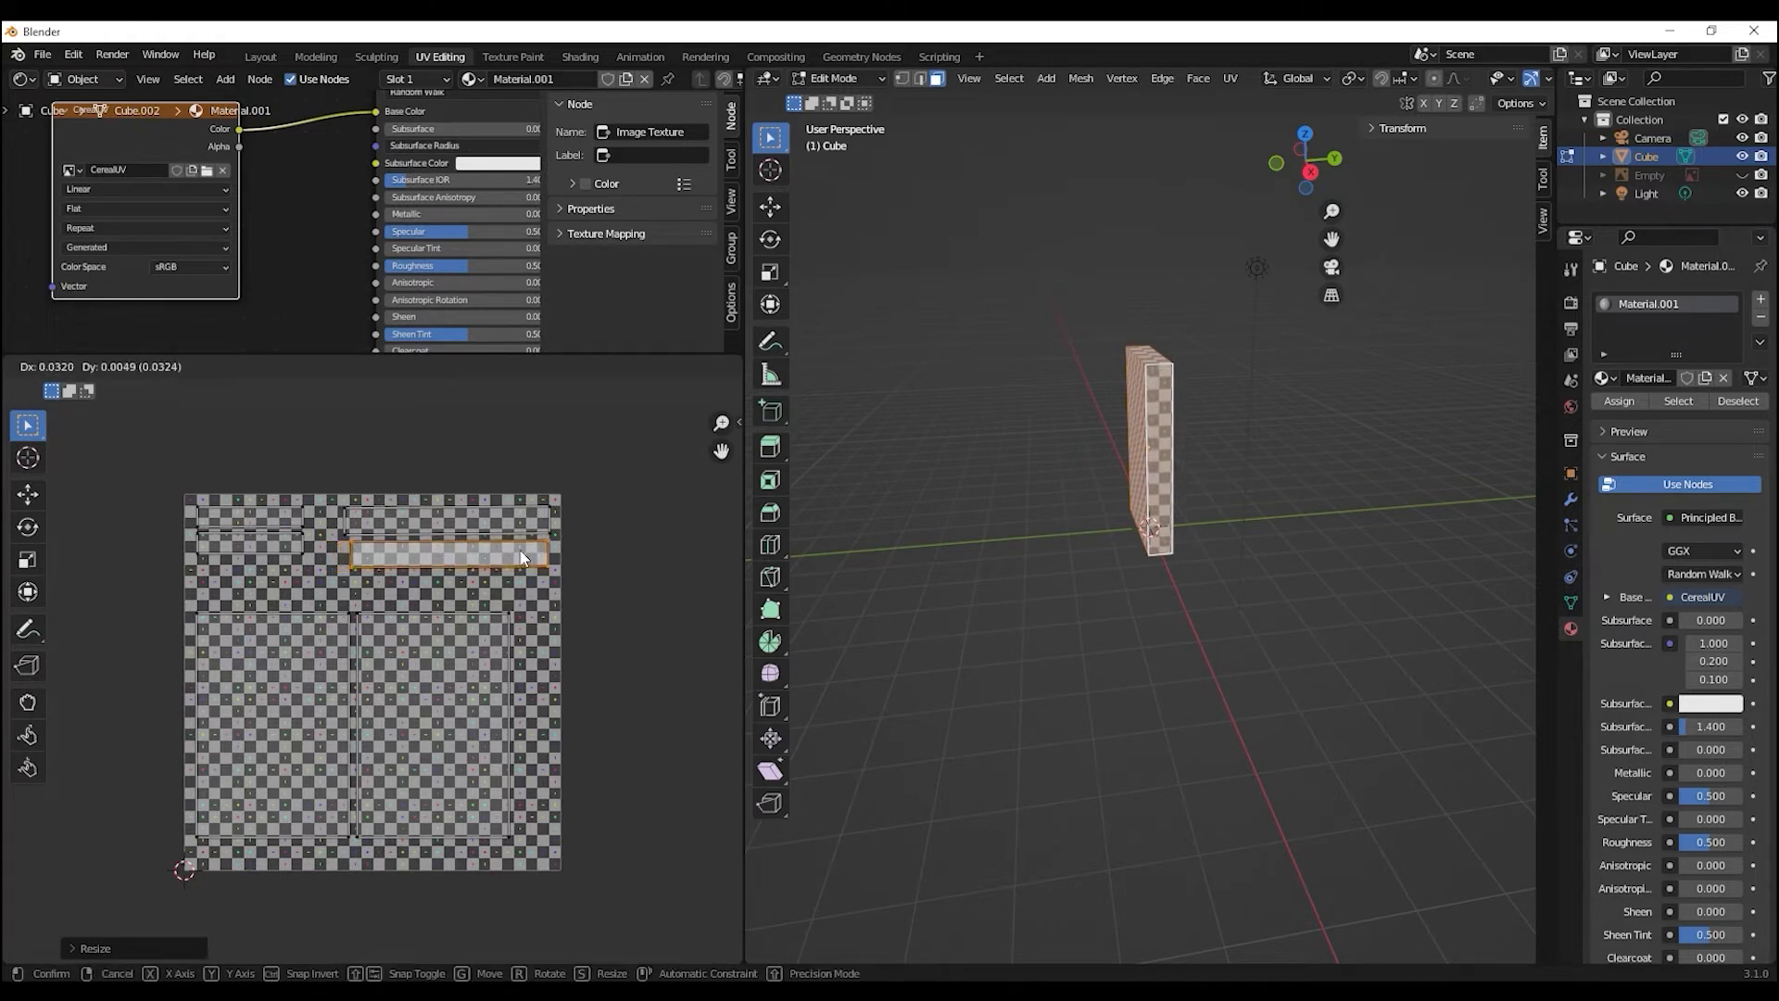
left_click(522, 556)
- Fine-tune the lower side strip's scale and horizontal position to match the strip above it
key("s")
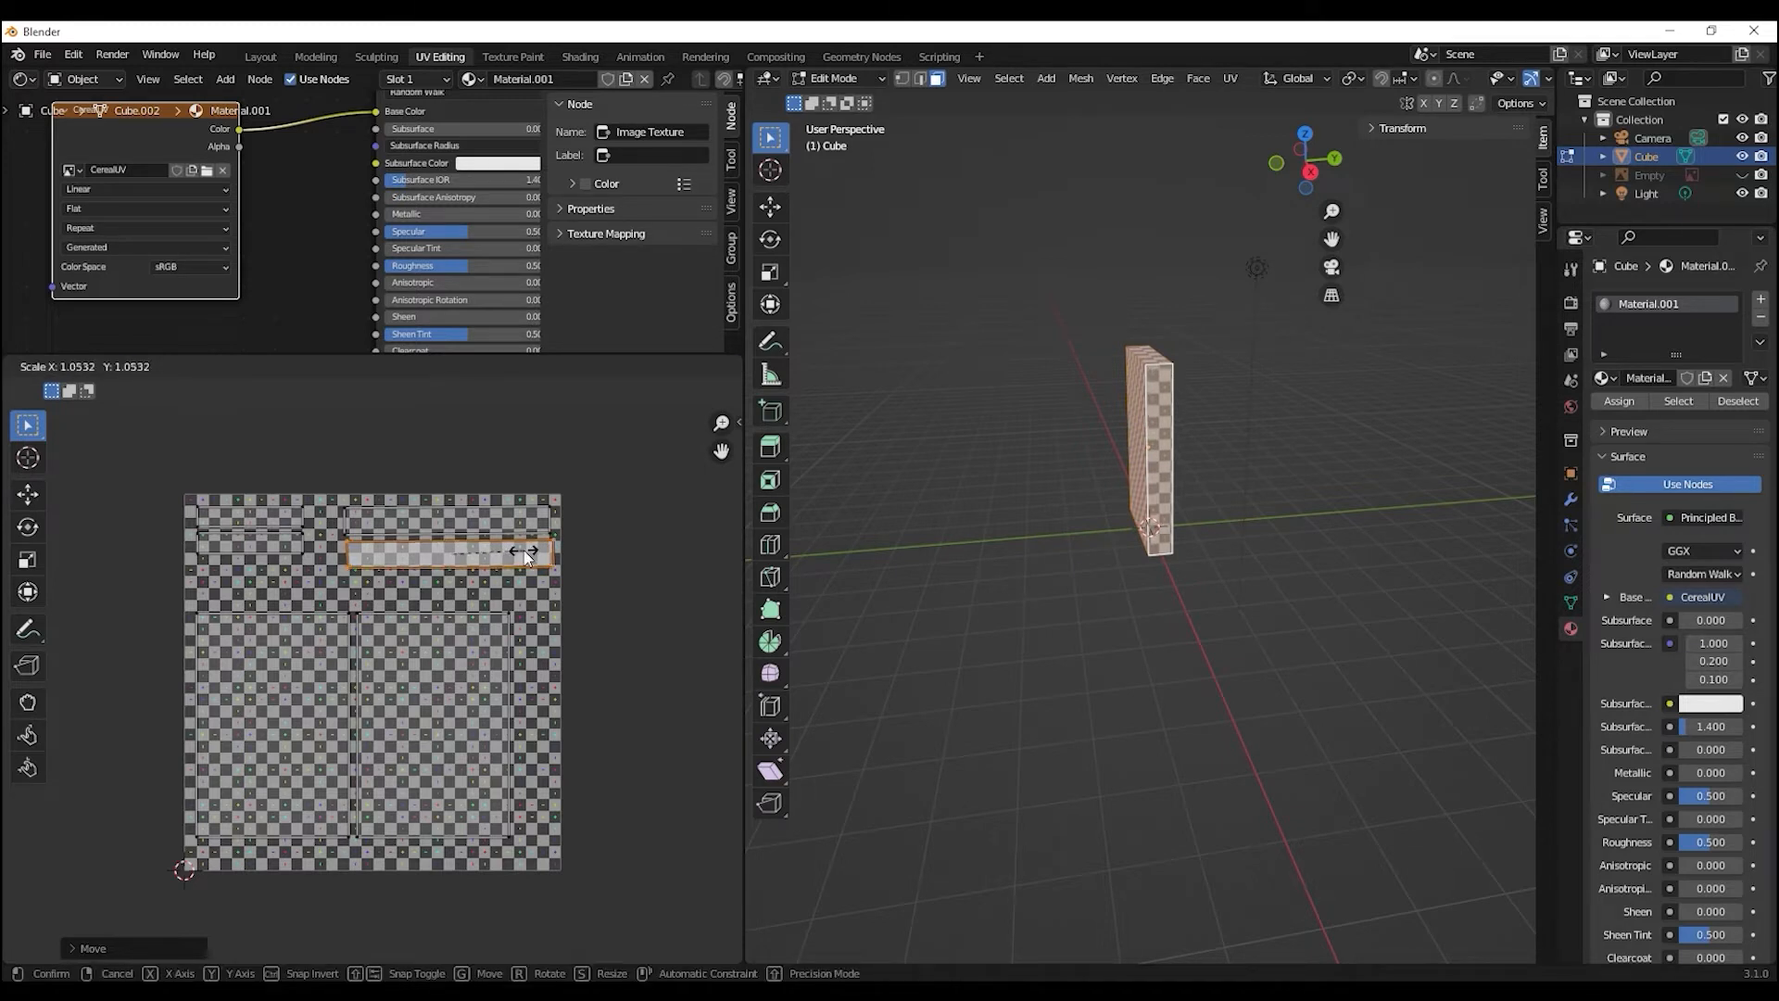
left_click(524, 554)
key("g")
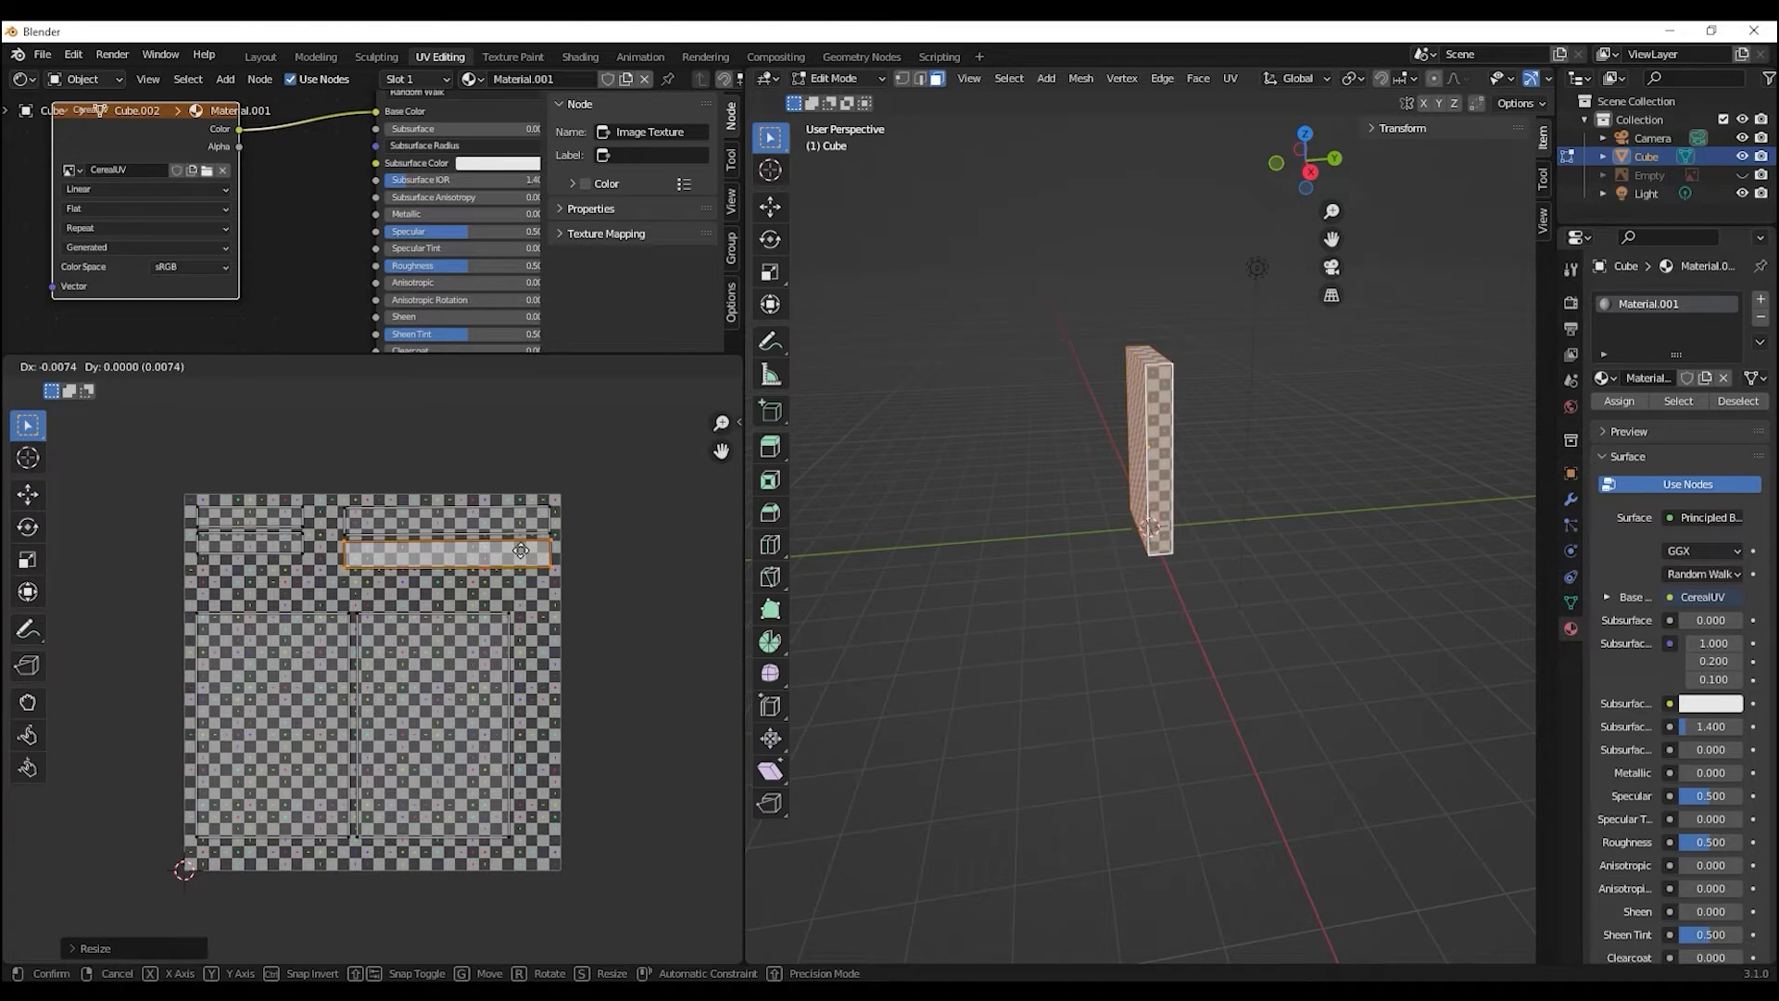
left_click(665, 621)
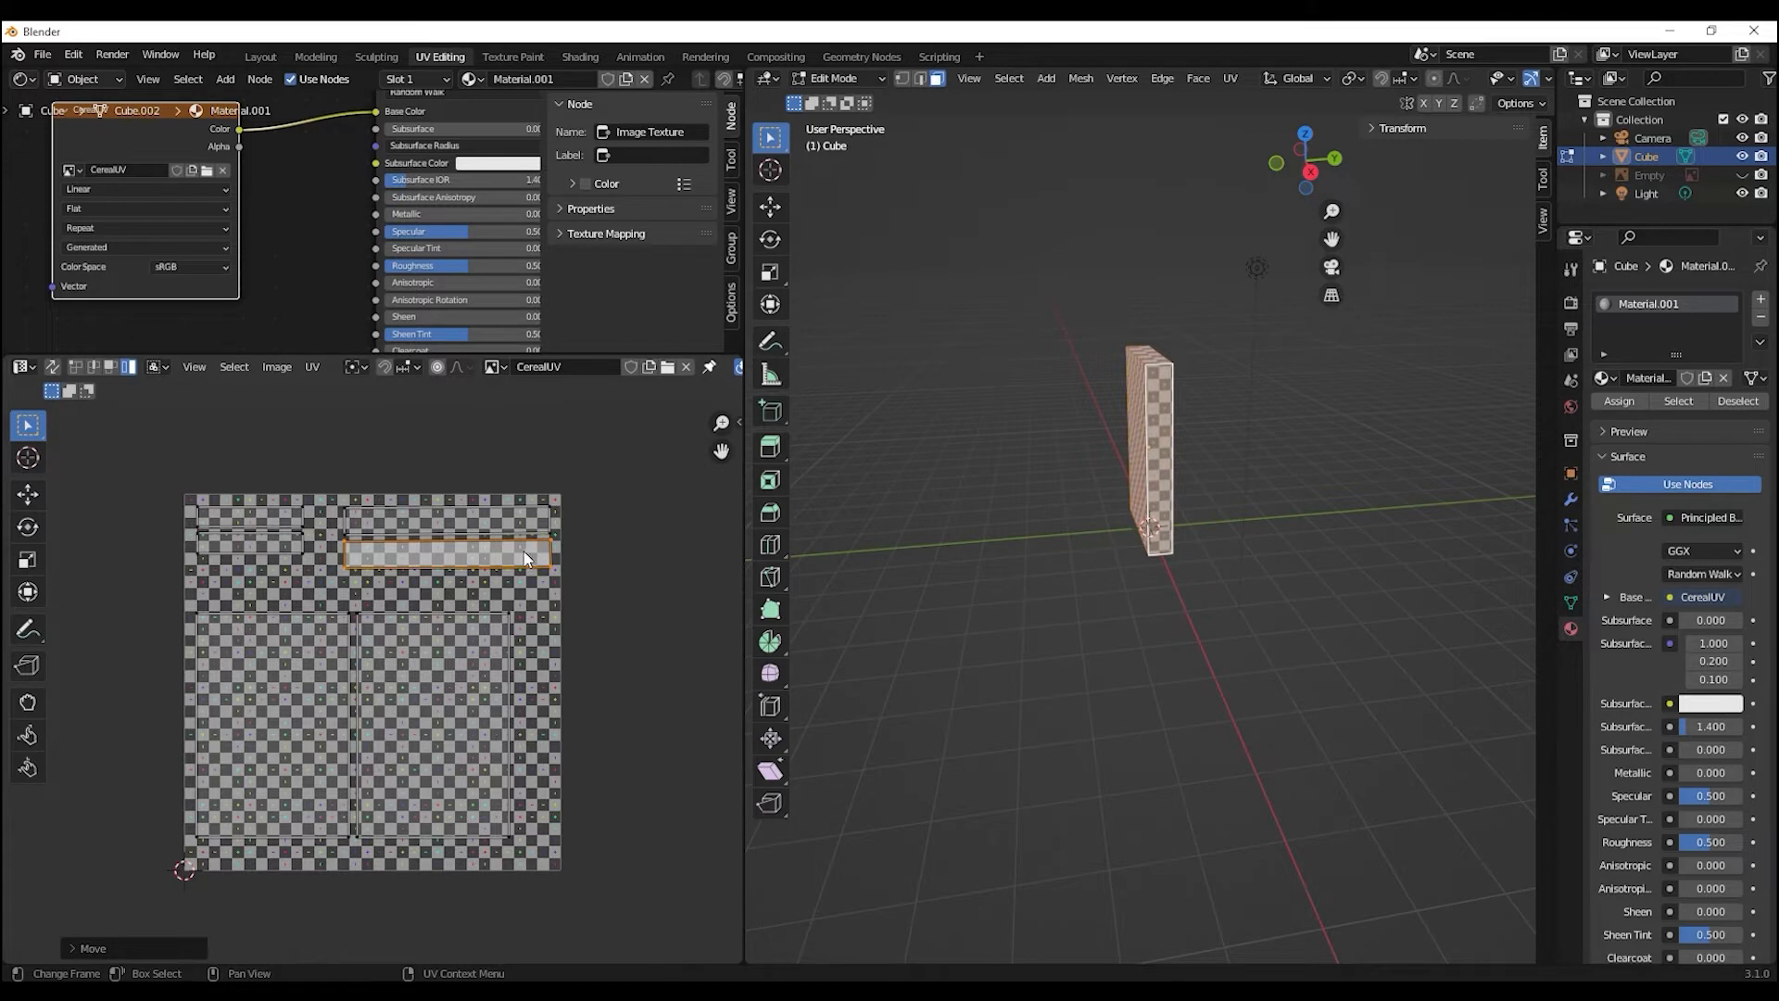
key("s")
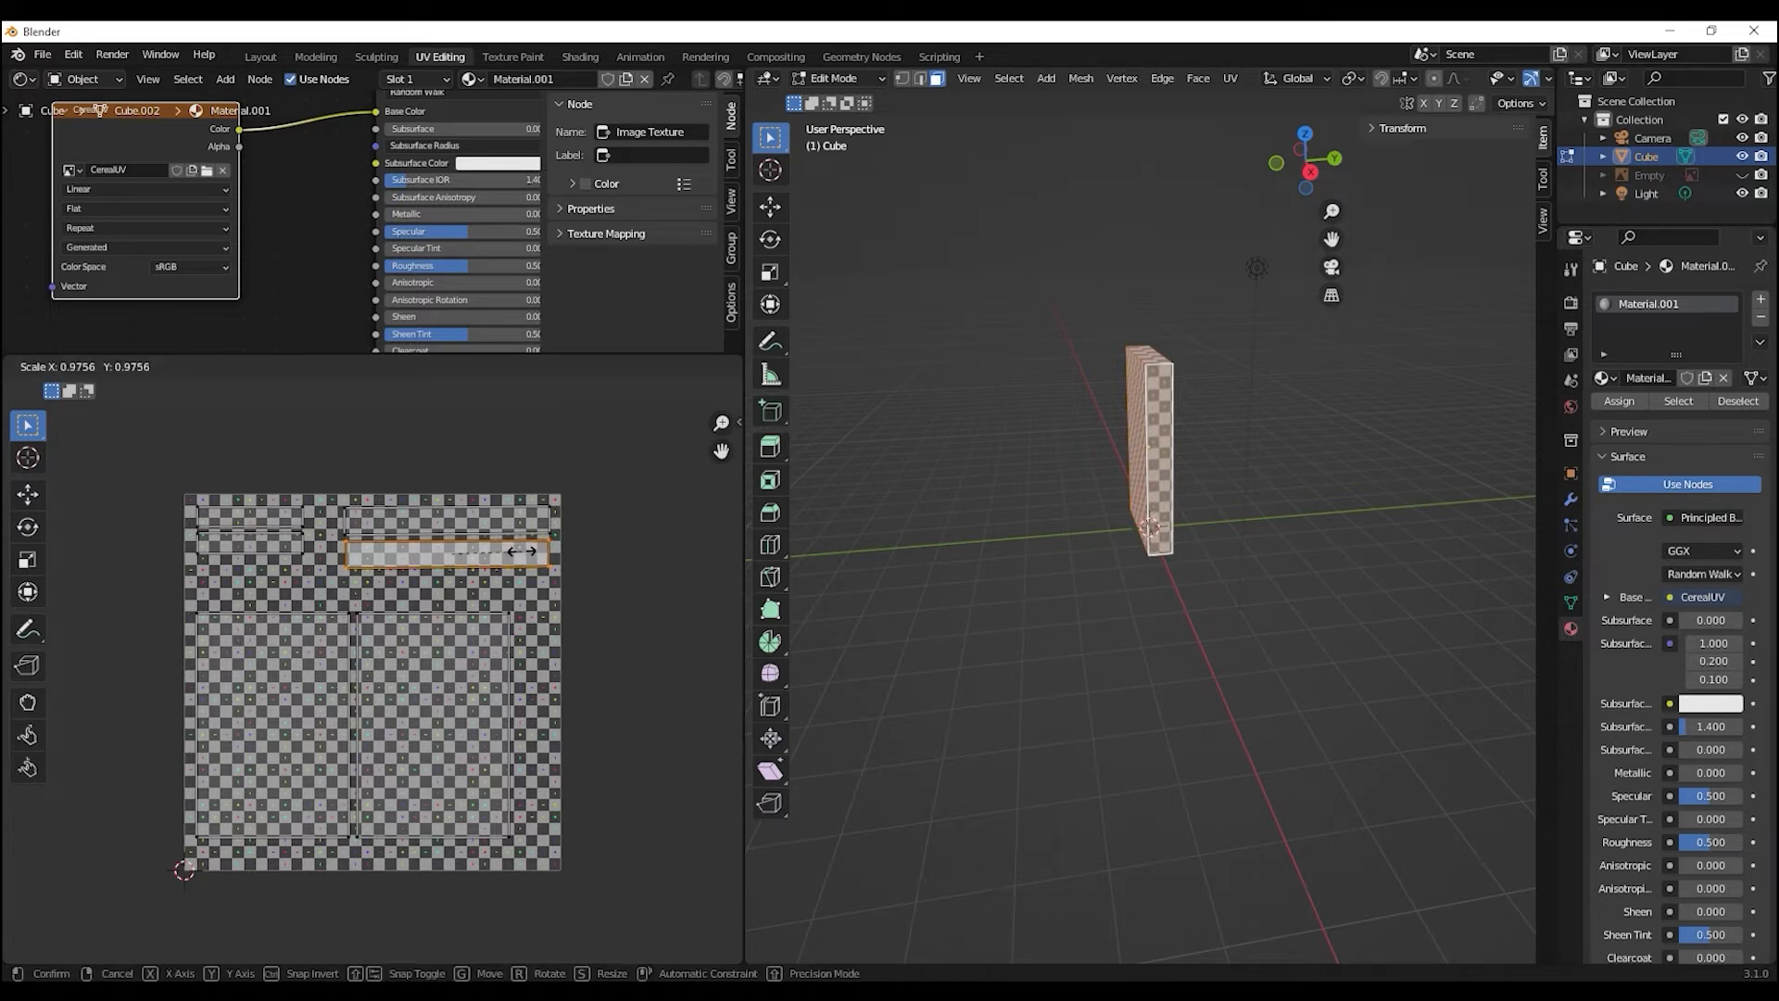
left_click(523, 549)
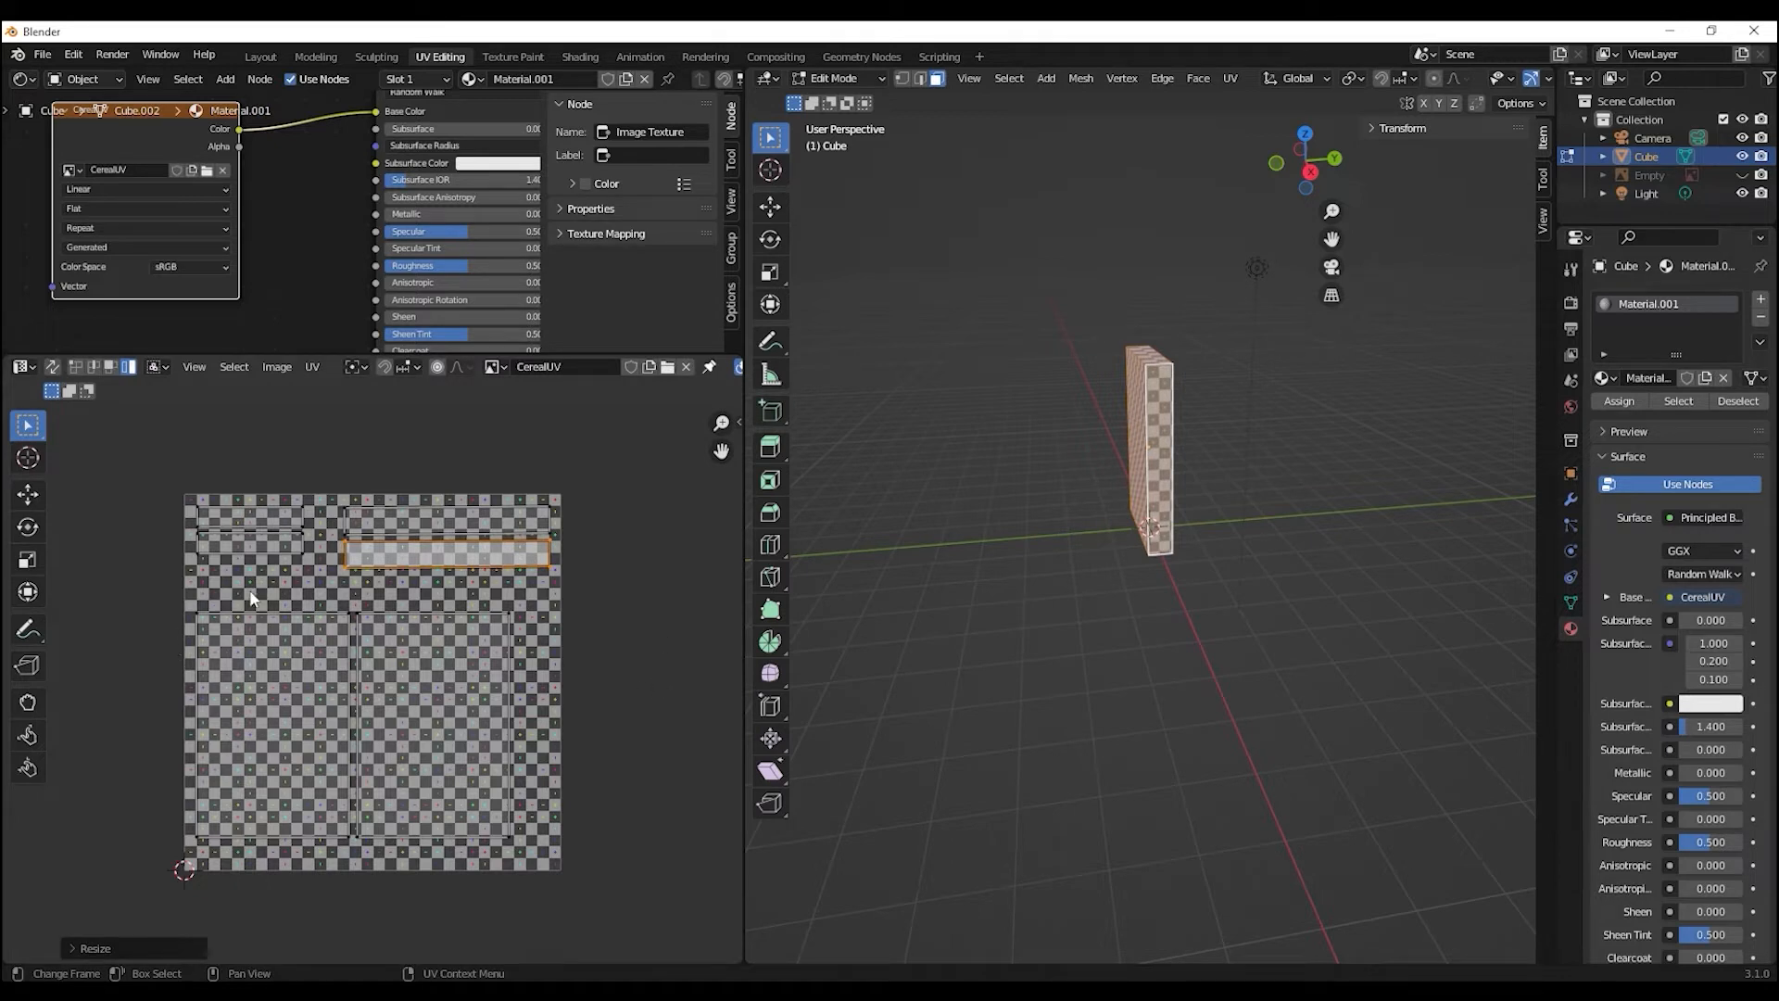
- Select both large UV islands and move them along the X axis toward the middle of the texture
left_click_drag(246, 604, 444, 774)
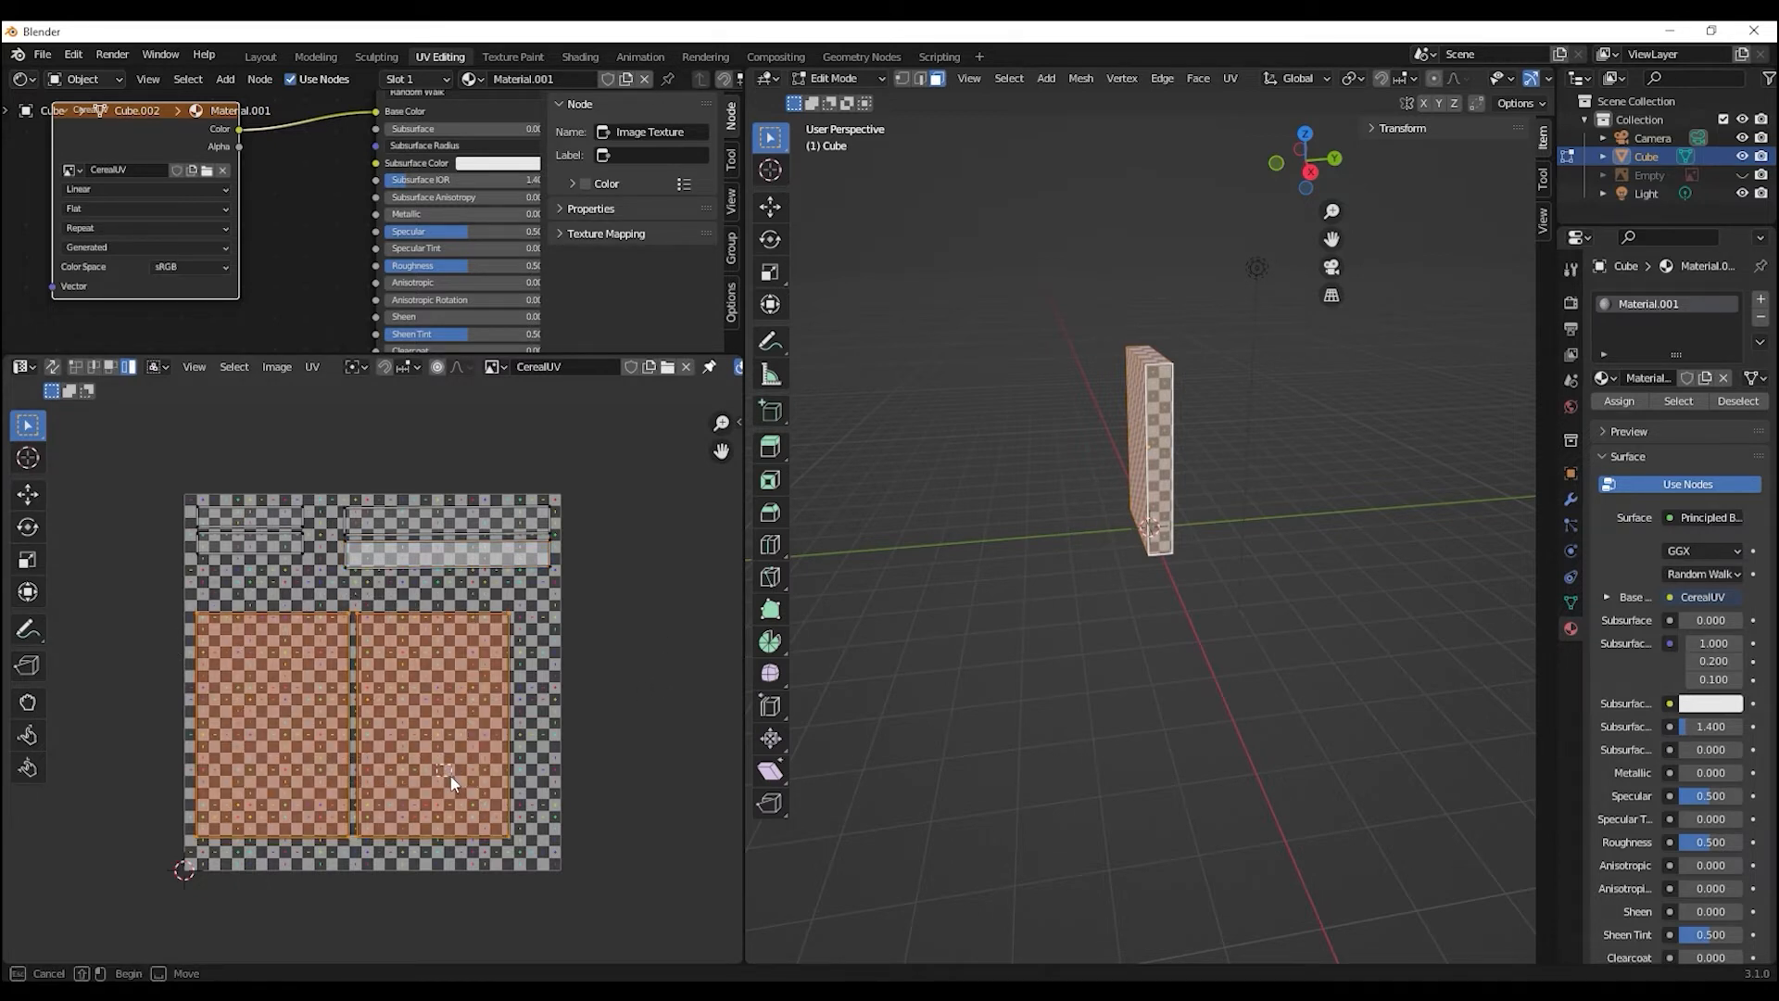
left_click_drag(193, 581, 532, 823)
key("g")
key("x")
left_click(500, 763)
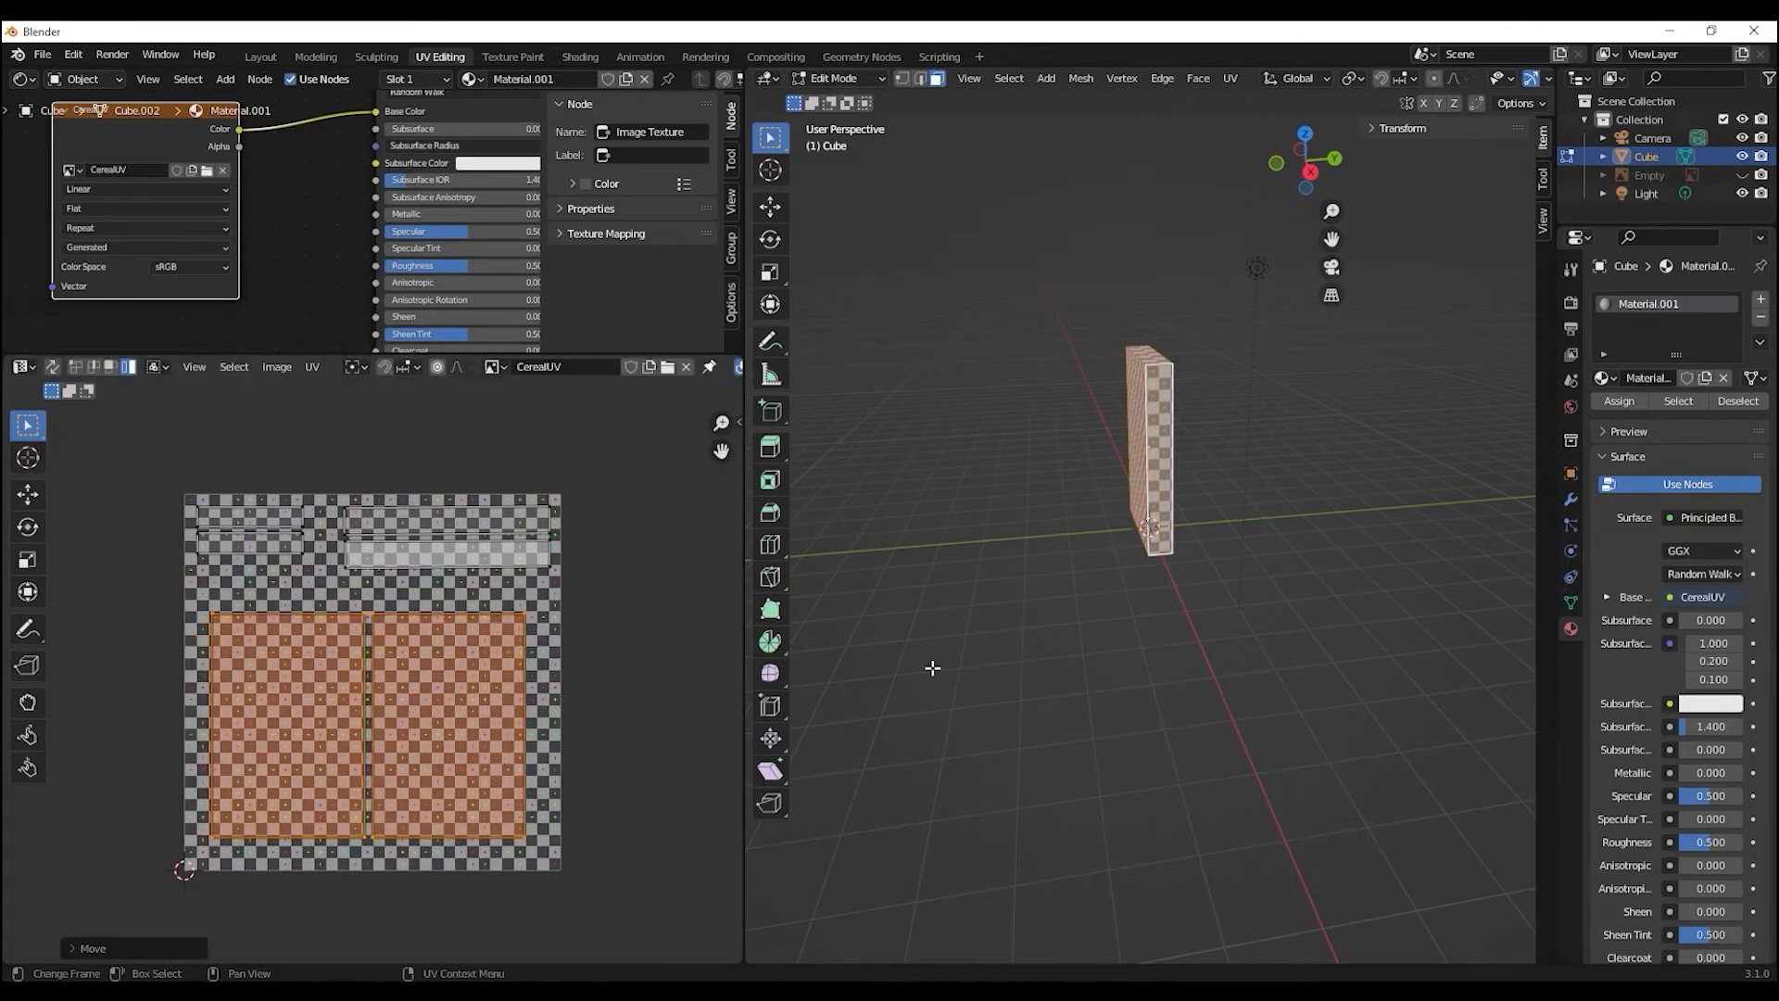
- Select a large face of the box in the 3D view to check which UV island it uses
left_click(436, 698)
key("l")
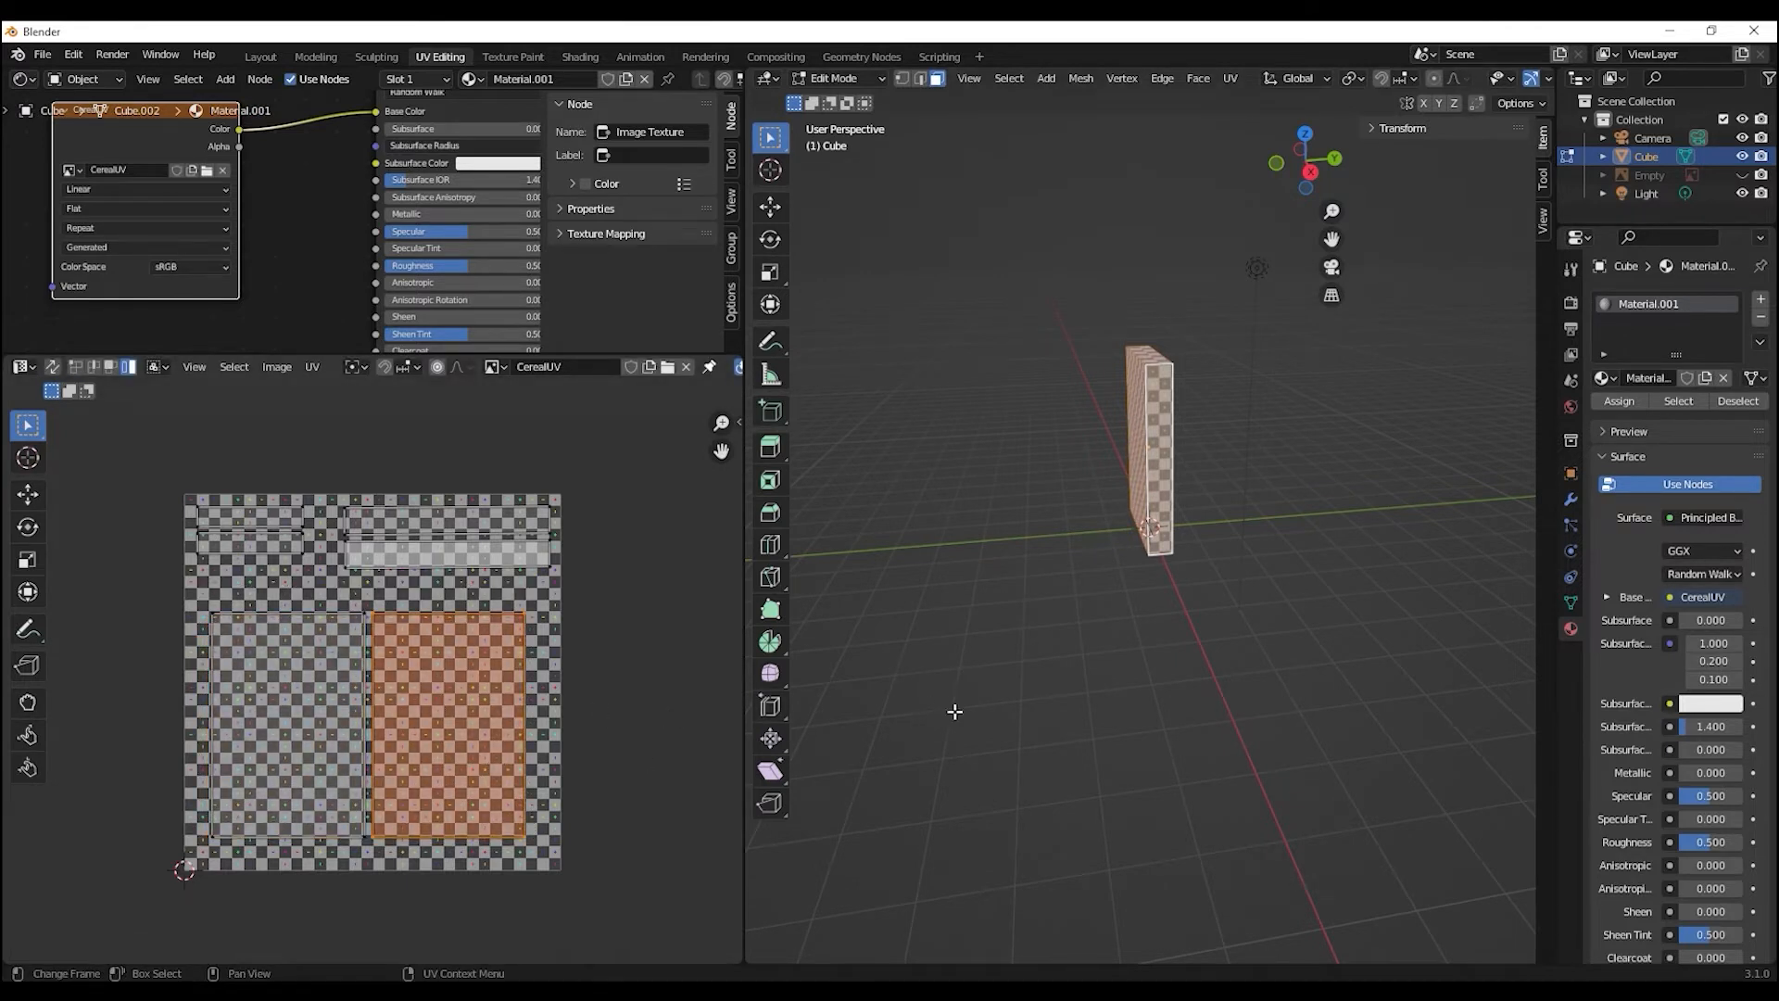
middle_click_drag(1111, 700, 917, 714)
left_click(1132, 497)
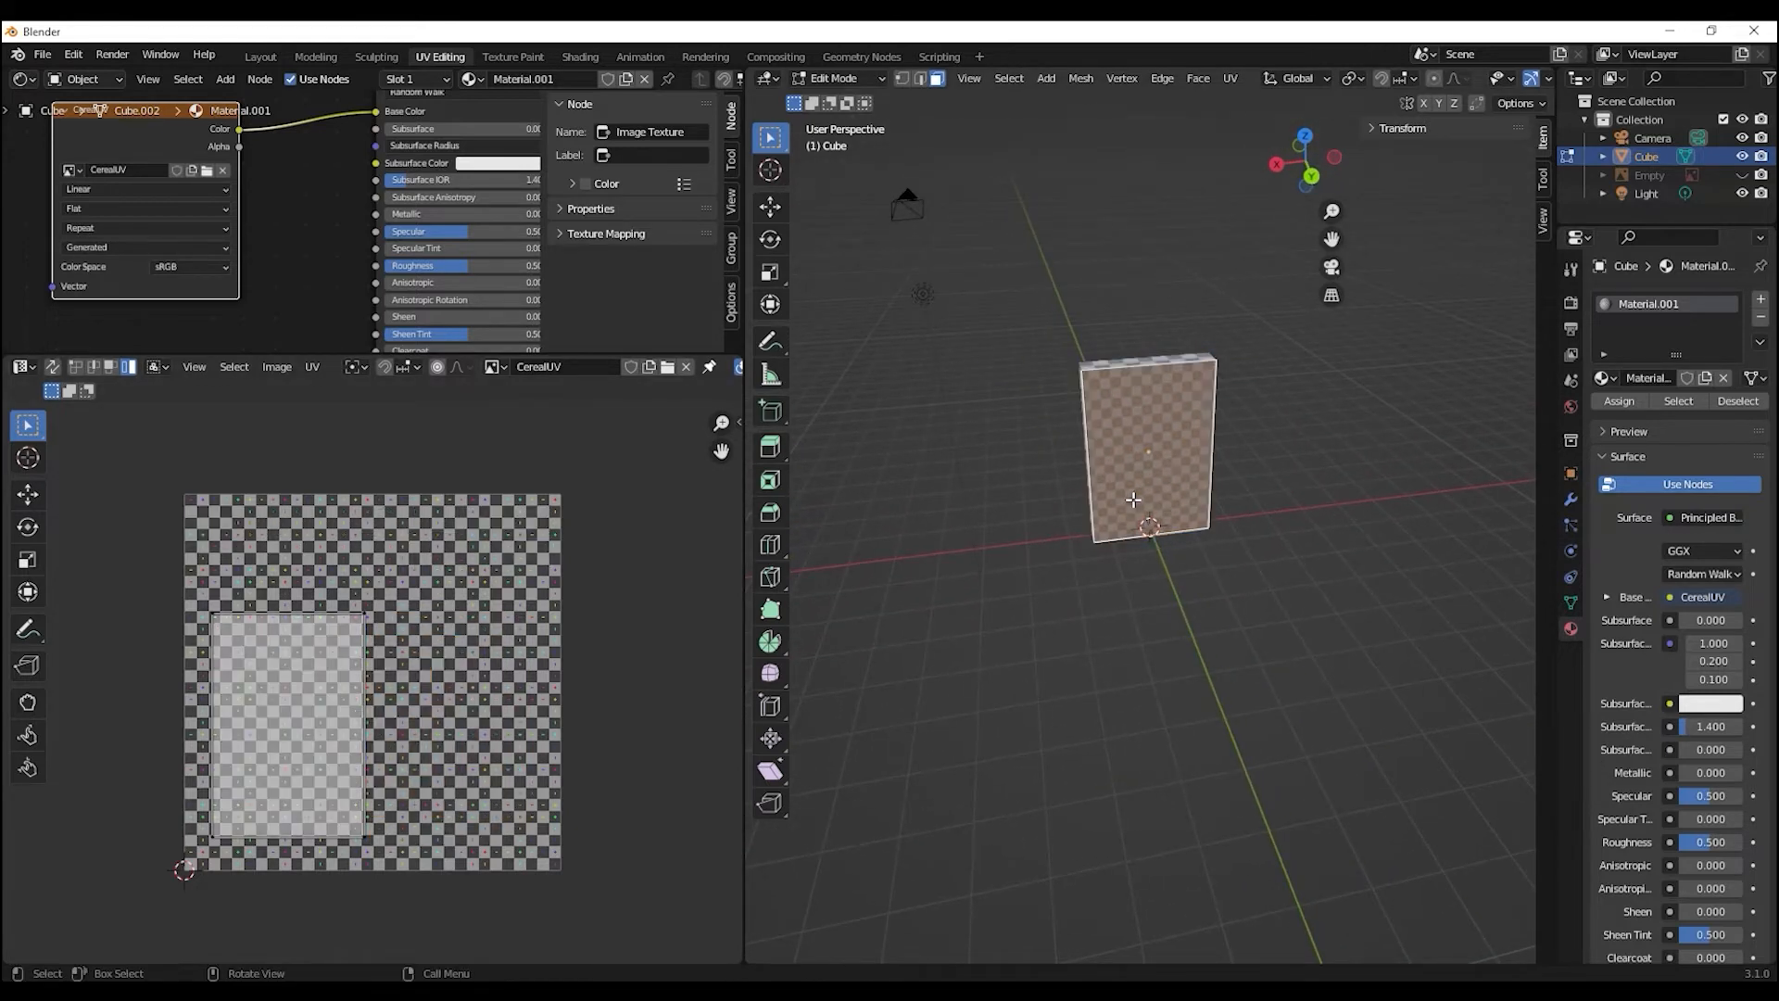
middle_click_drag(965, 643, 1319, 645)
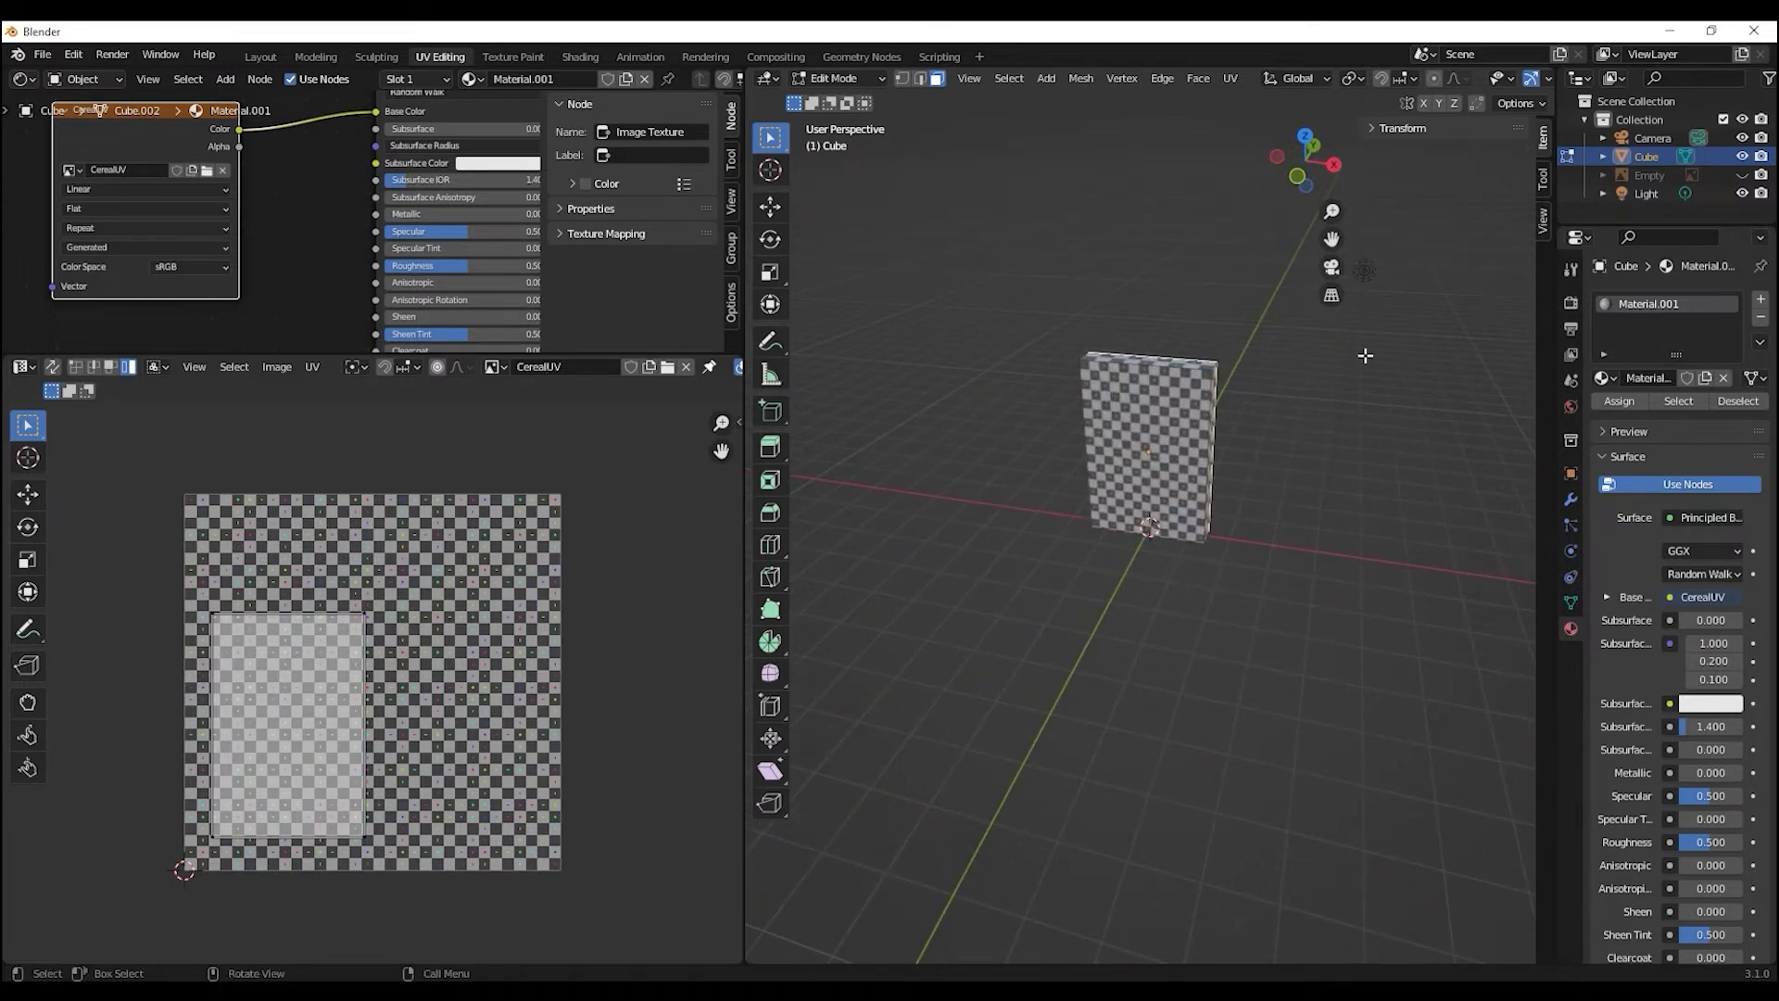
left_click(1331, 267)
left_click(1331, 268)
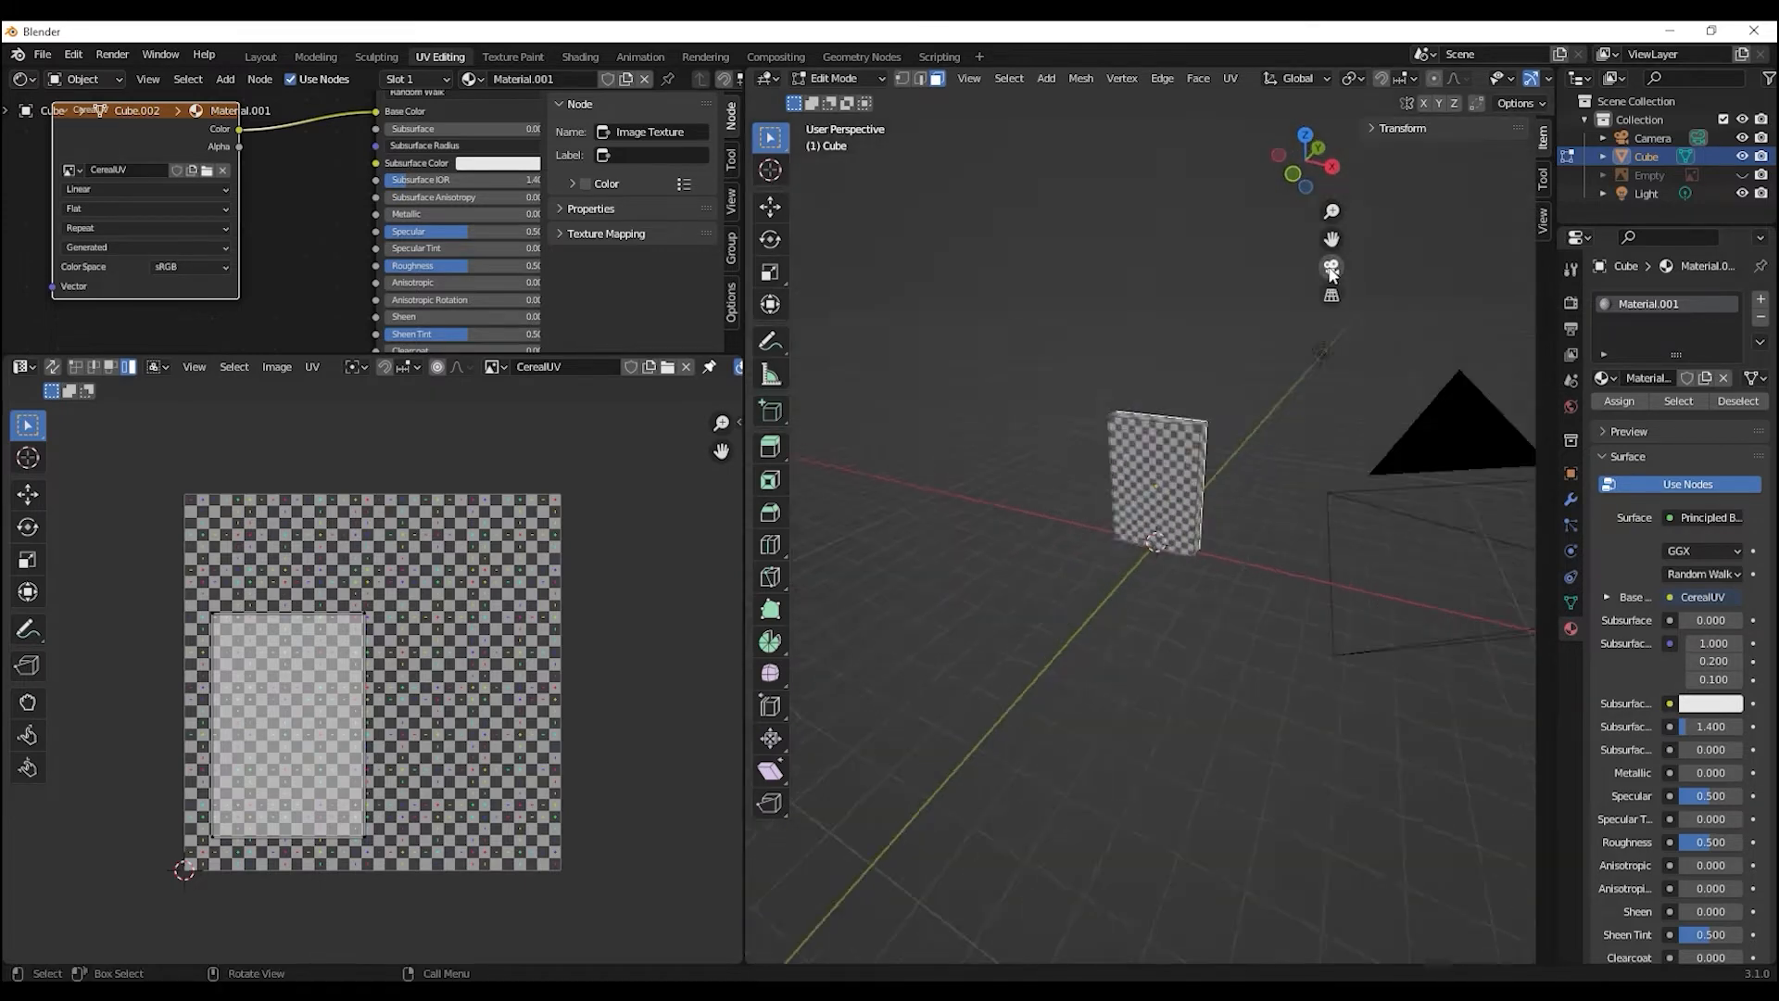
- Select the large faces, top and underside of the box in the 3D view to check which UV island each uses
left_click(1159, 417)
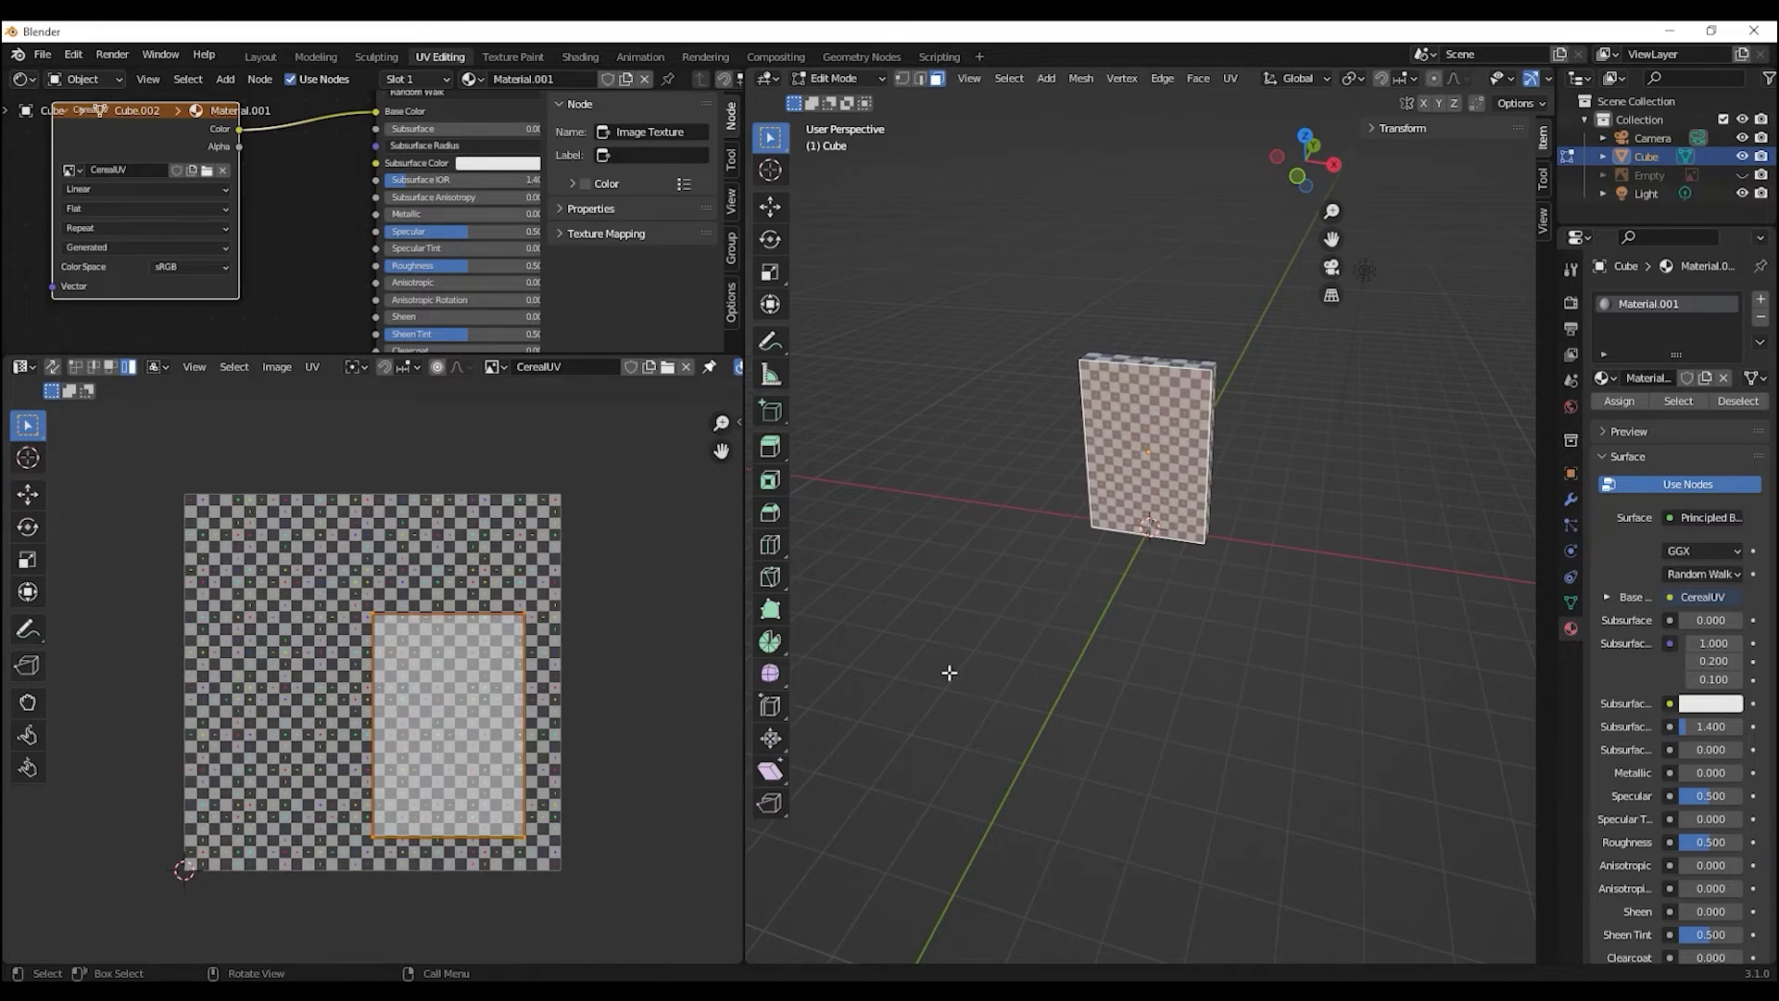
middle_click_drag(949, 615, 1145, 435)
left_click(1124, 444)
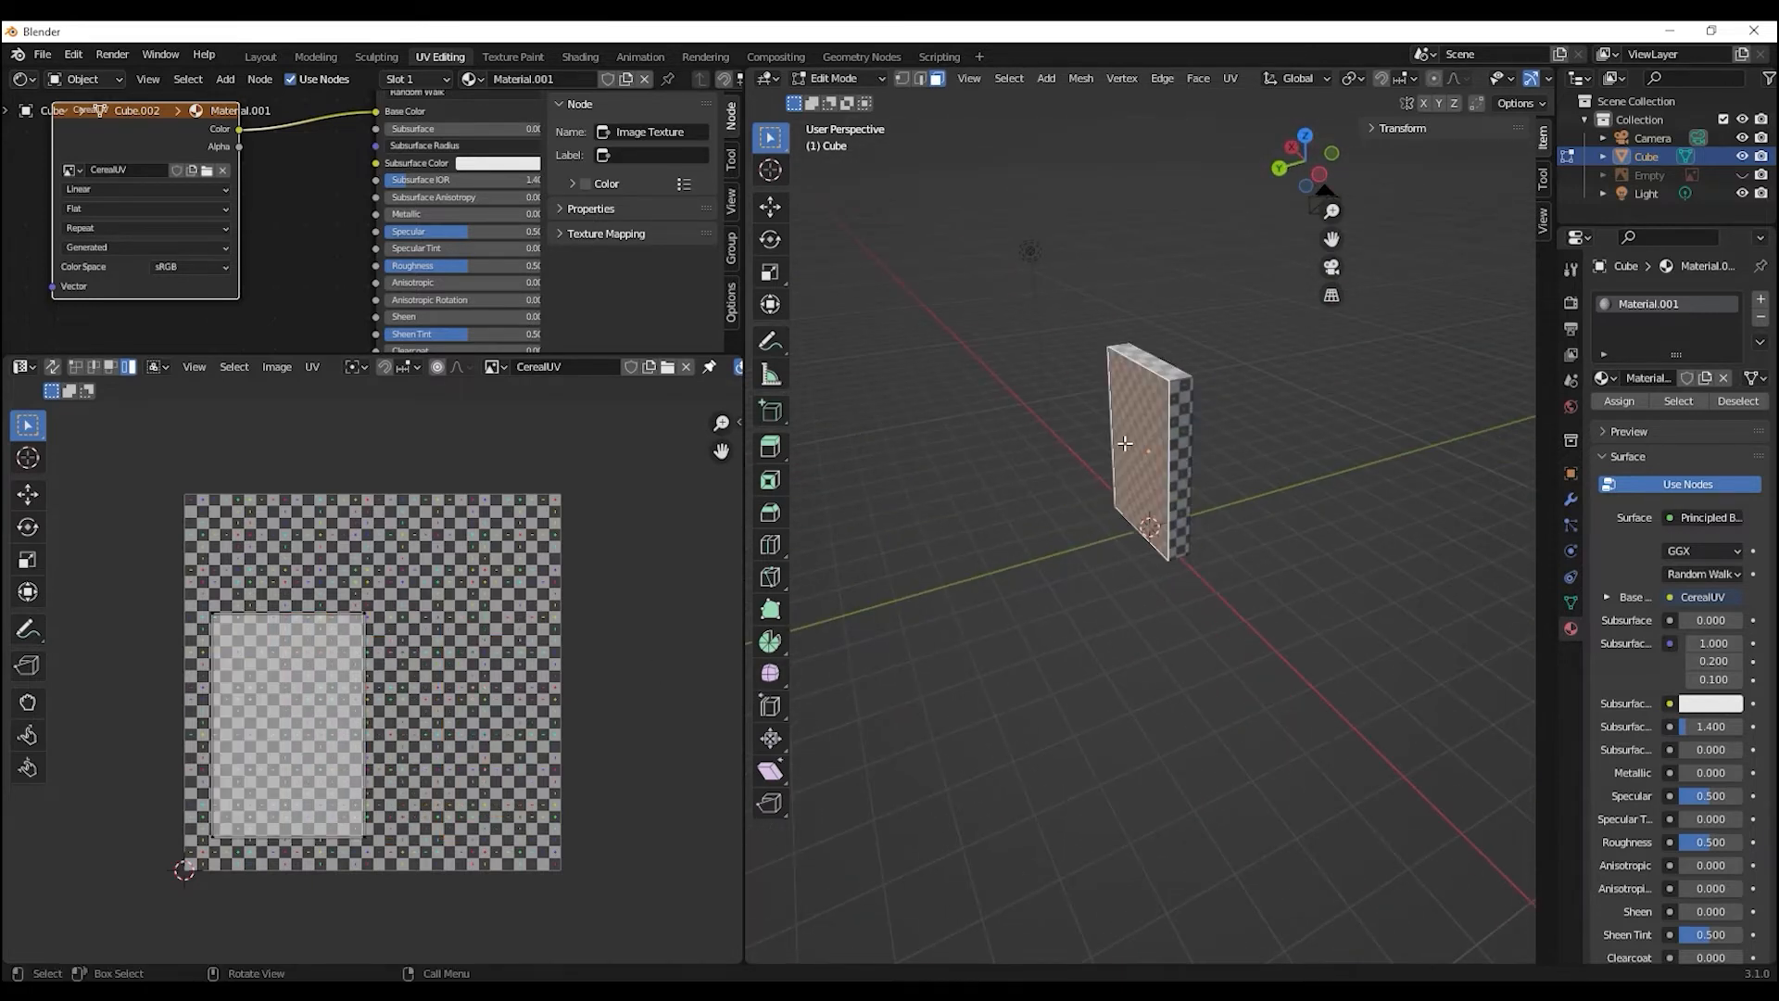
middle_click_drag(1262, 638, 1025, 643)
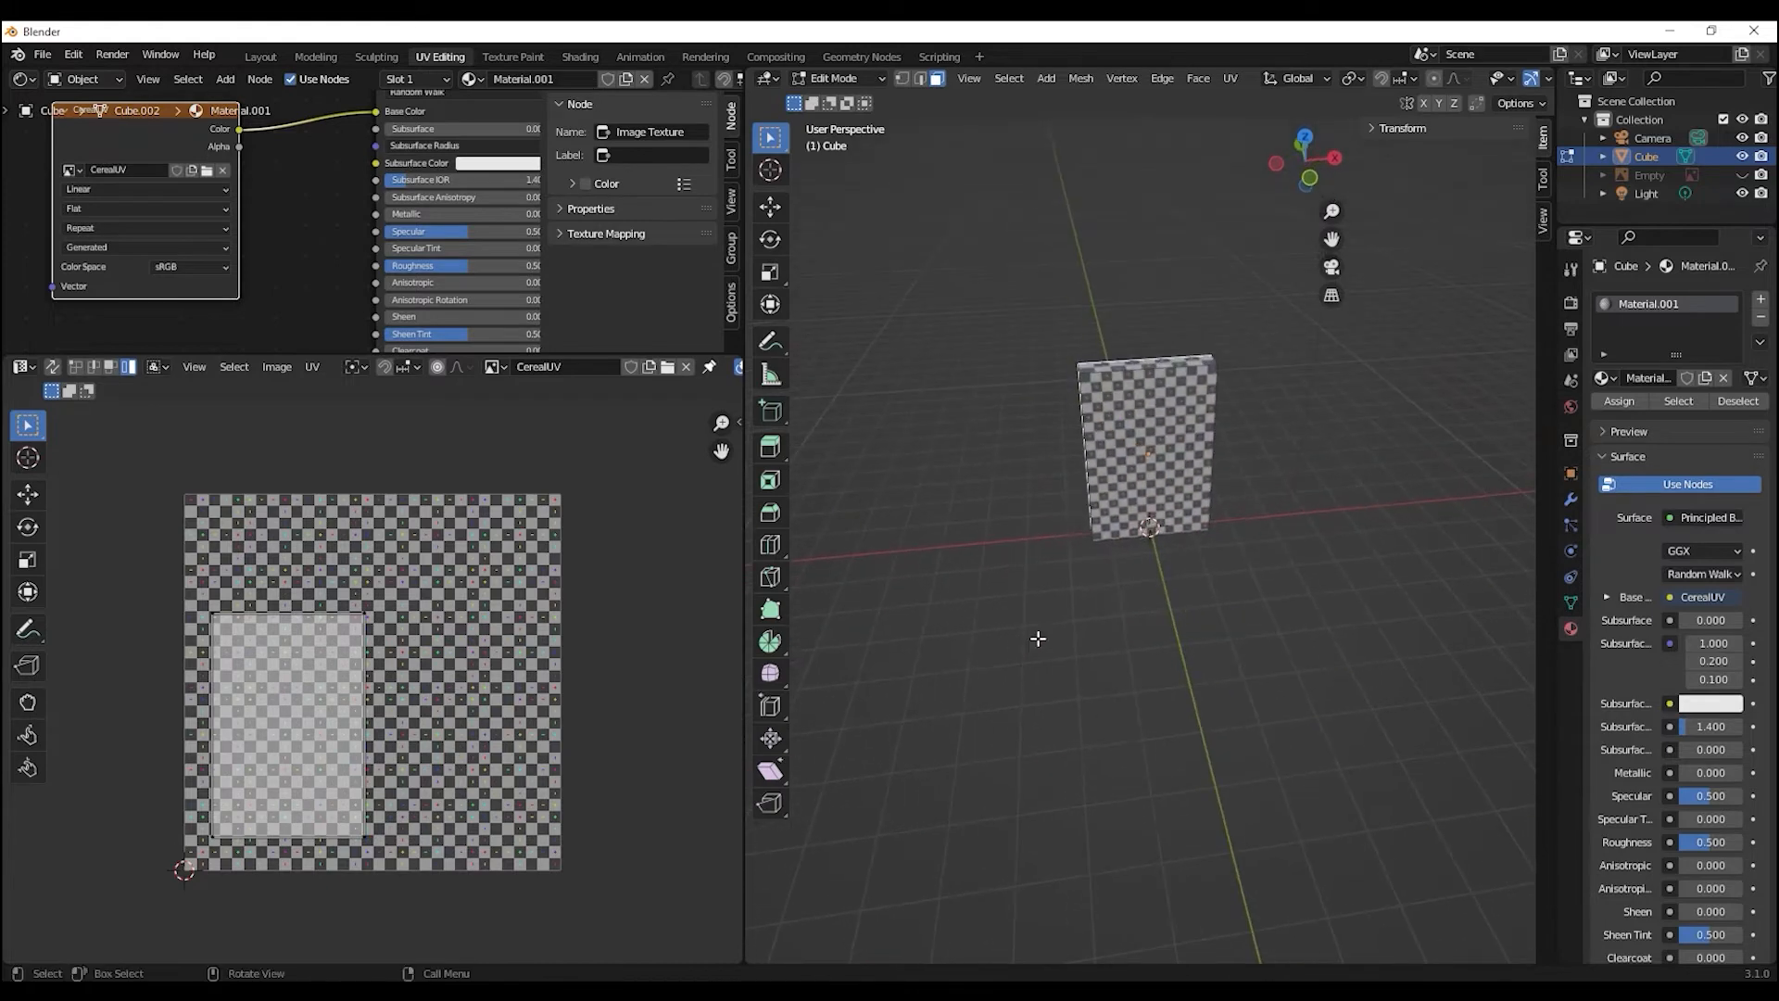
left_click(1149, 365)
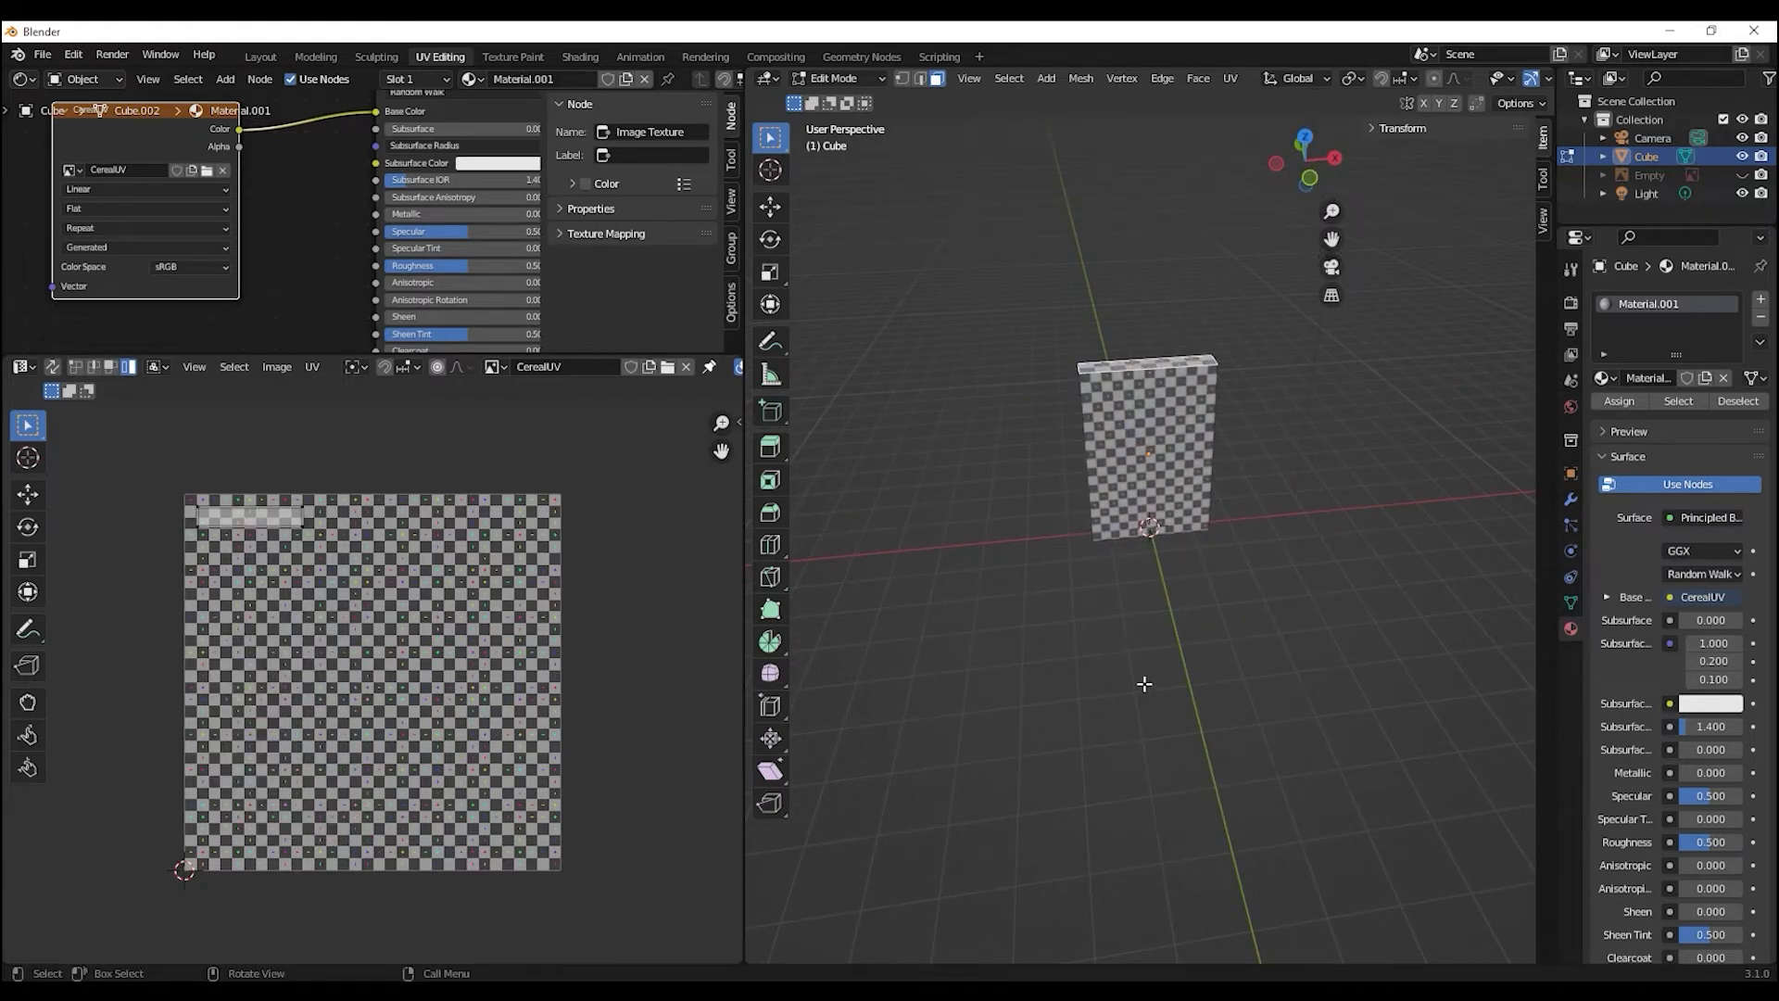
middle_click_drag(1152, 687, 1152, 531)
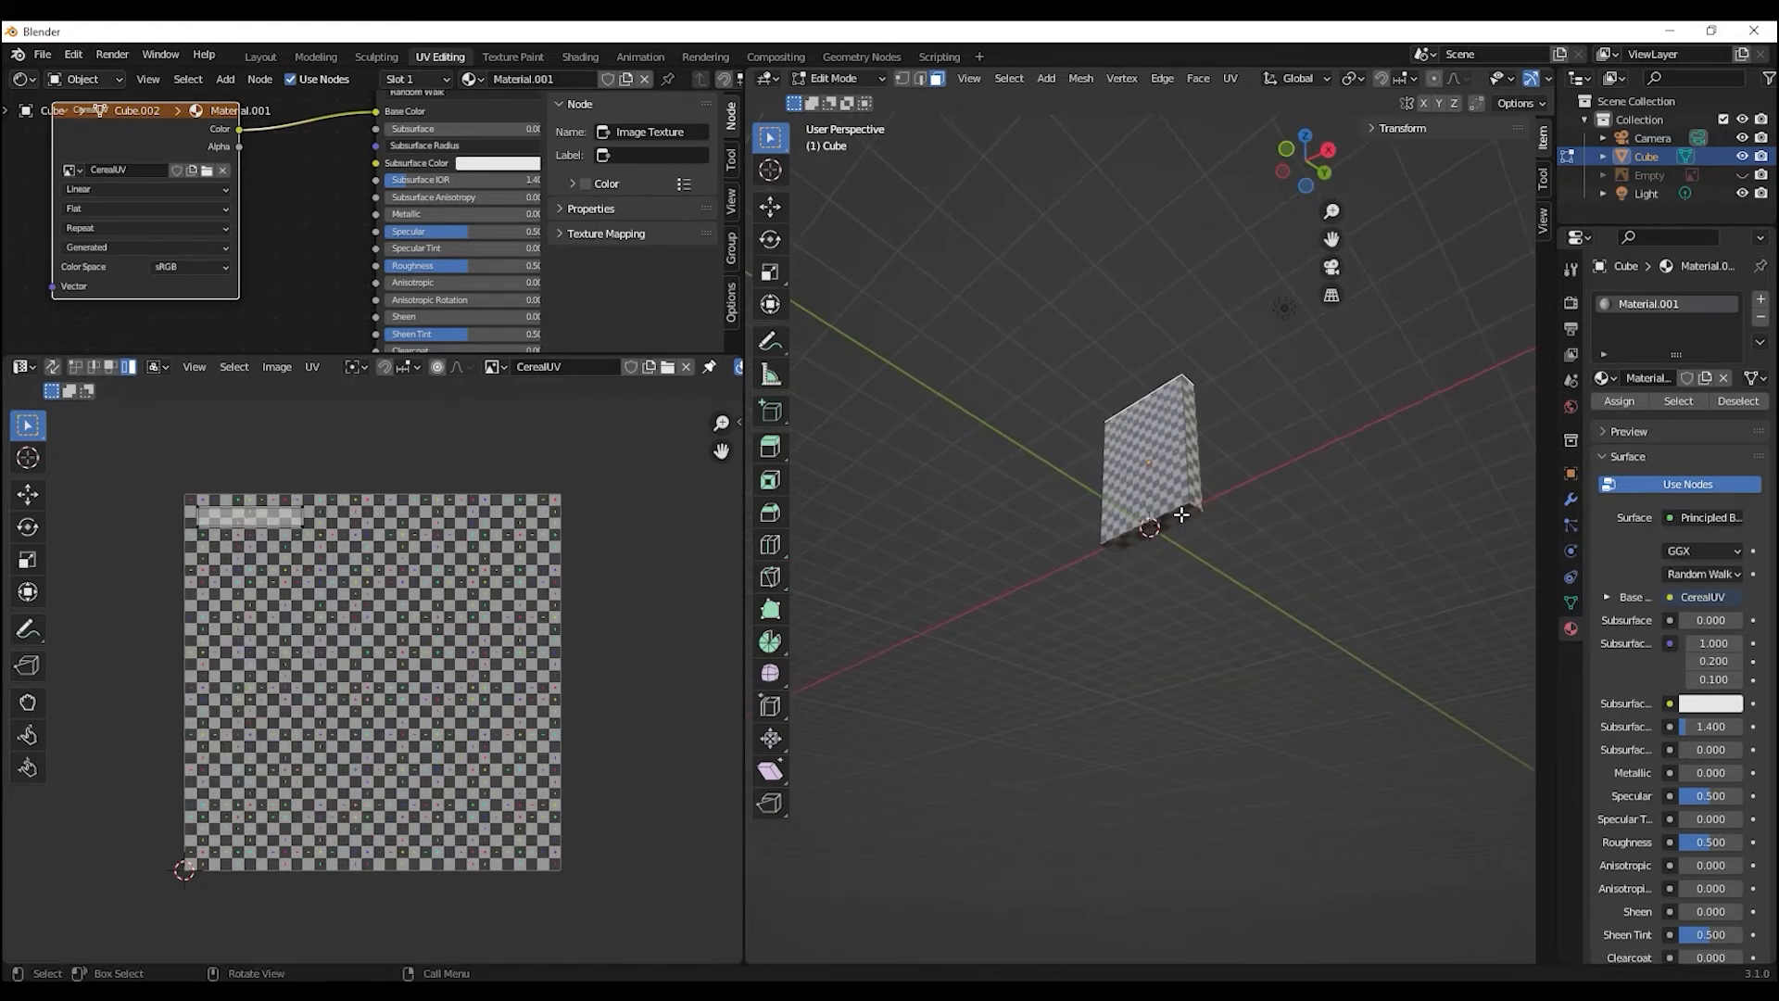
left_click(1182, 515)
middle_click_drag(980, 594, 1108, 731)
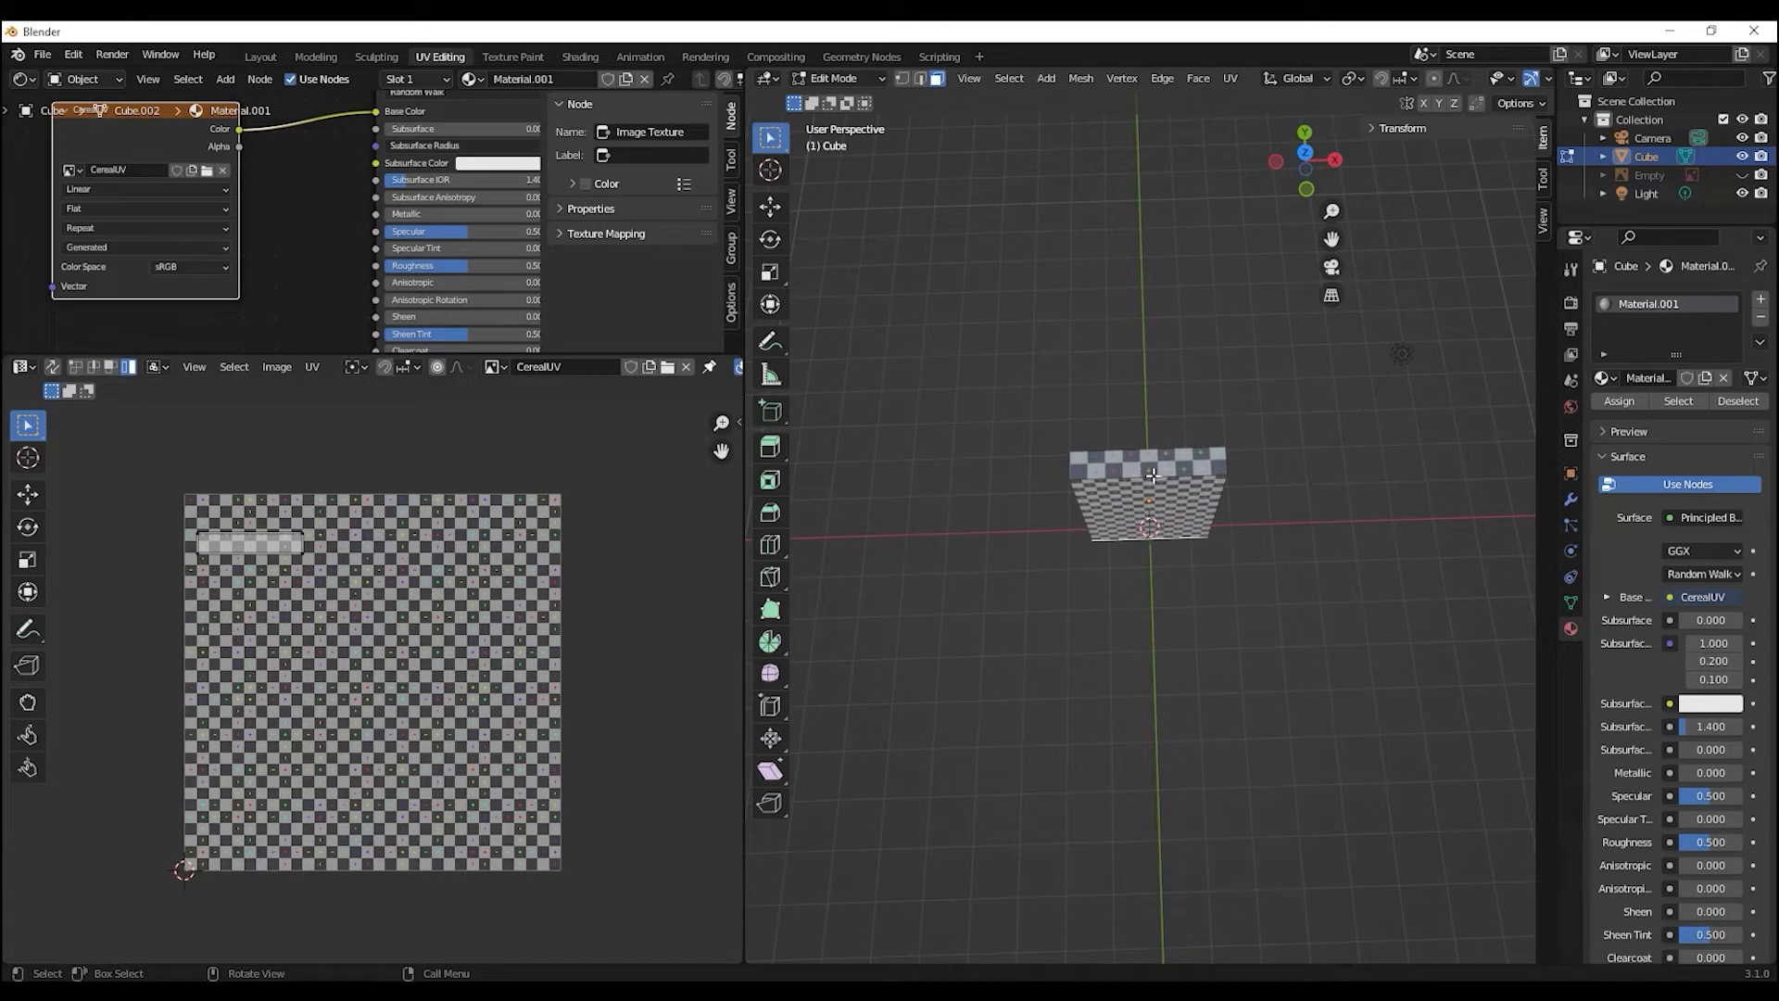
- Select the box's top face and rotate its UV island about 180 degrees in place
left_click(1078, 456)
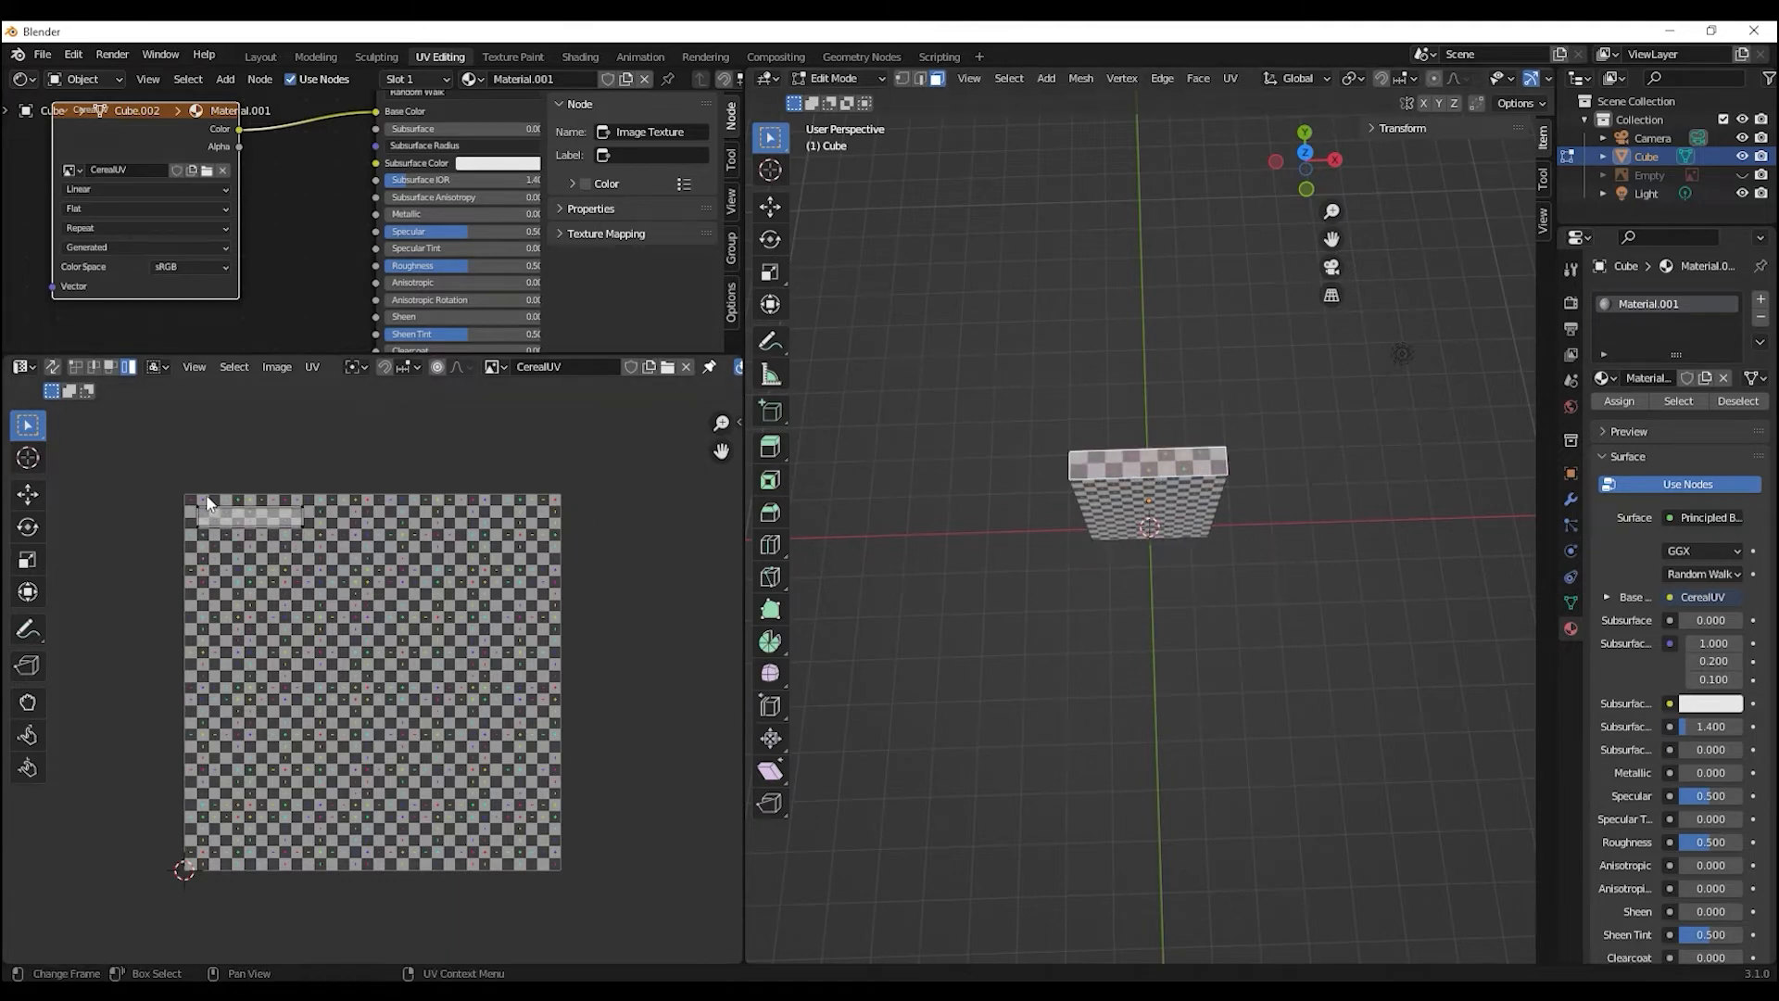
scroll(206, 493, "up", 2)
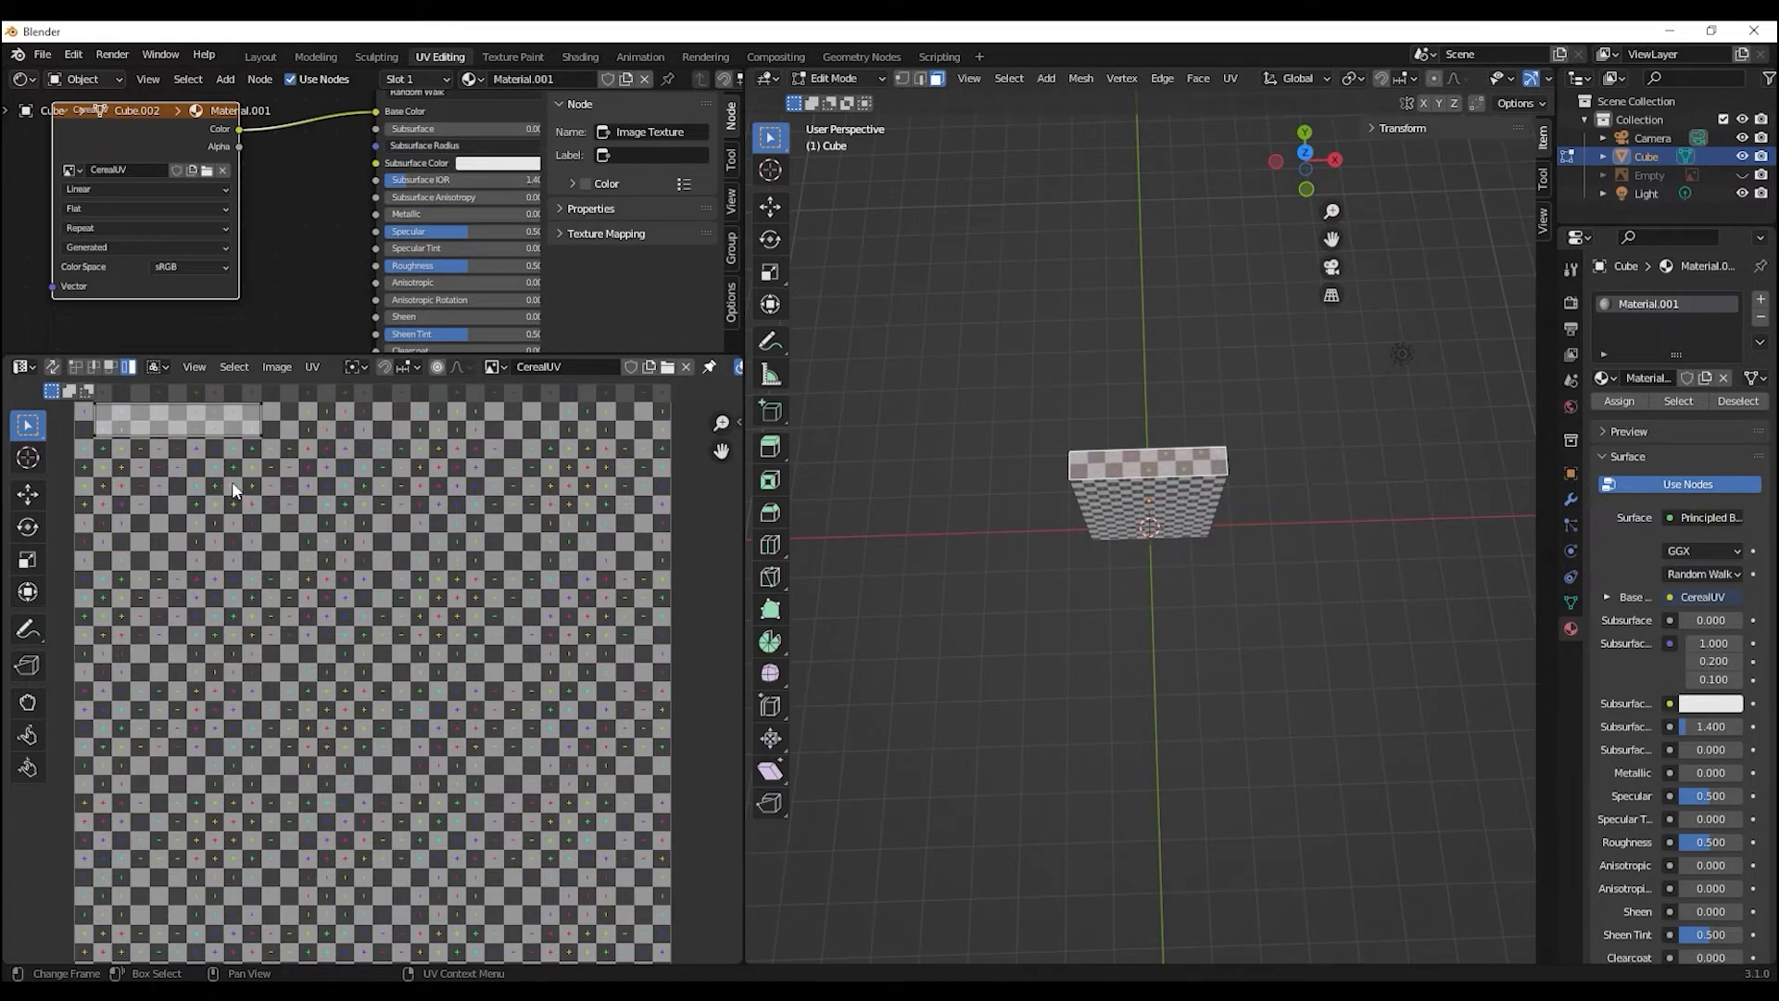
scroll(231, 481, "down", 1)
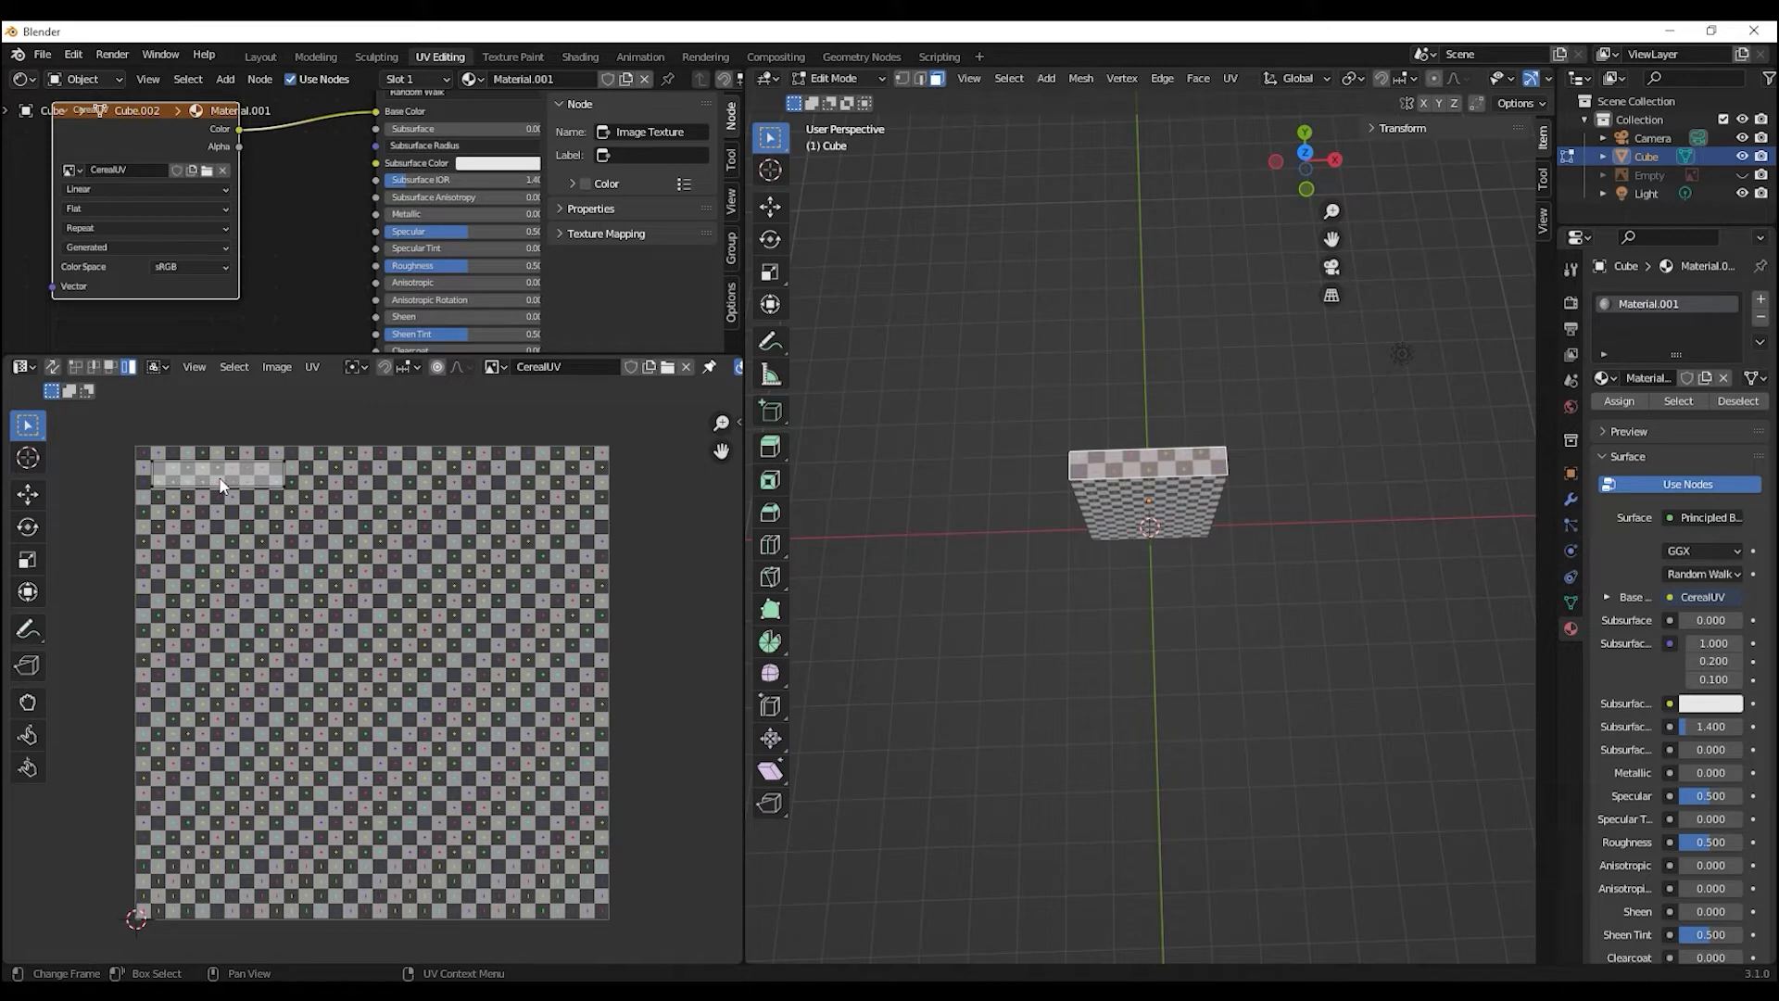
left_click(263, 473)
key("r")
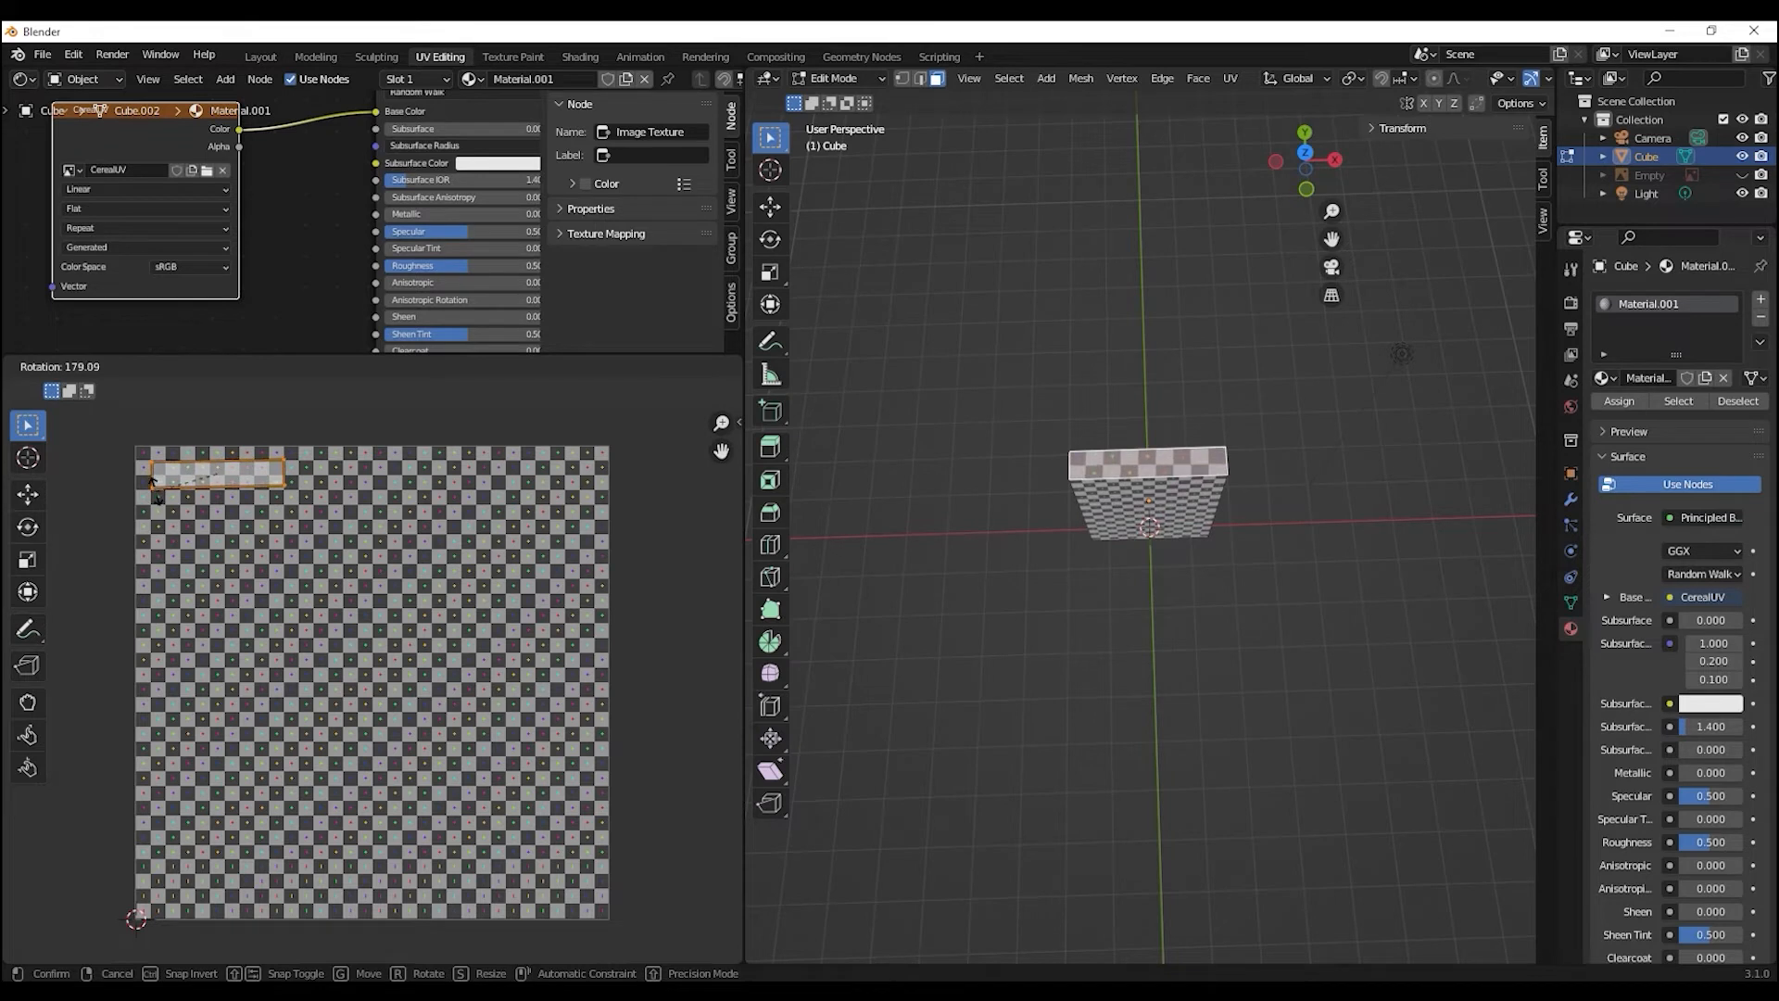
left_click(157, 495)
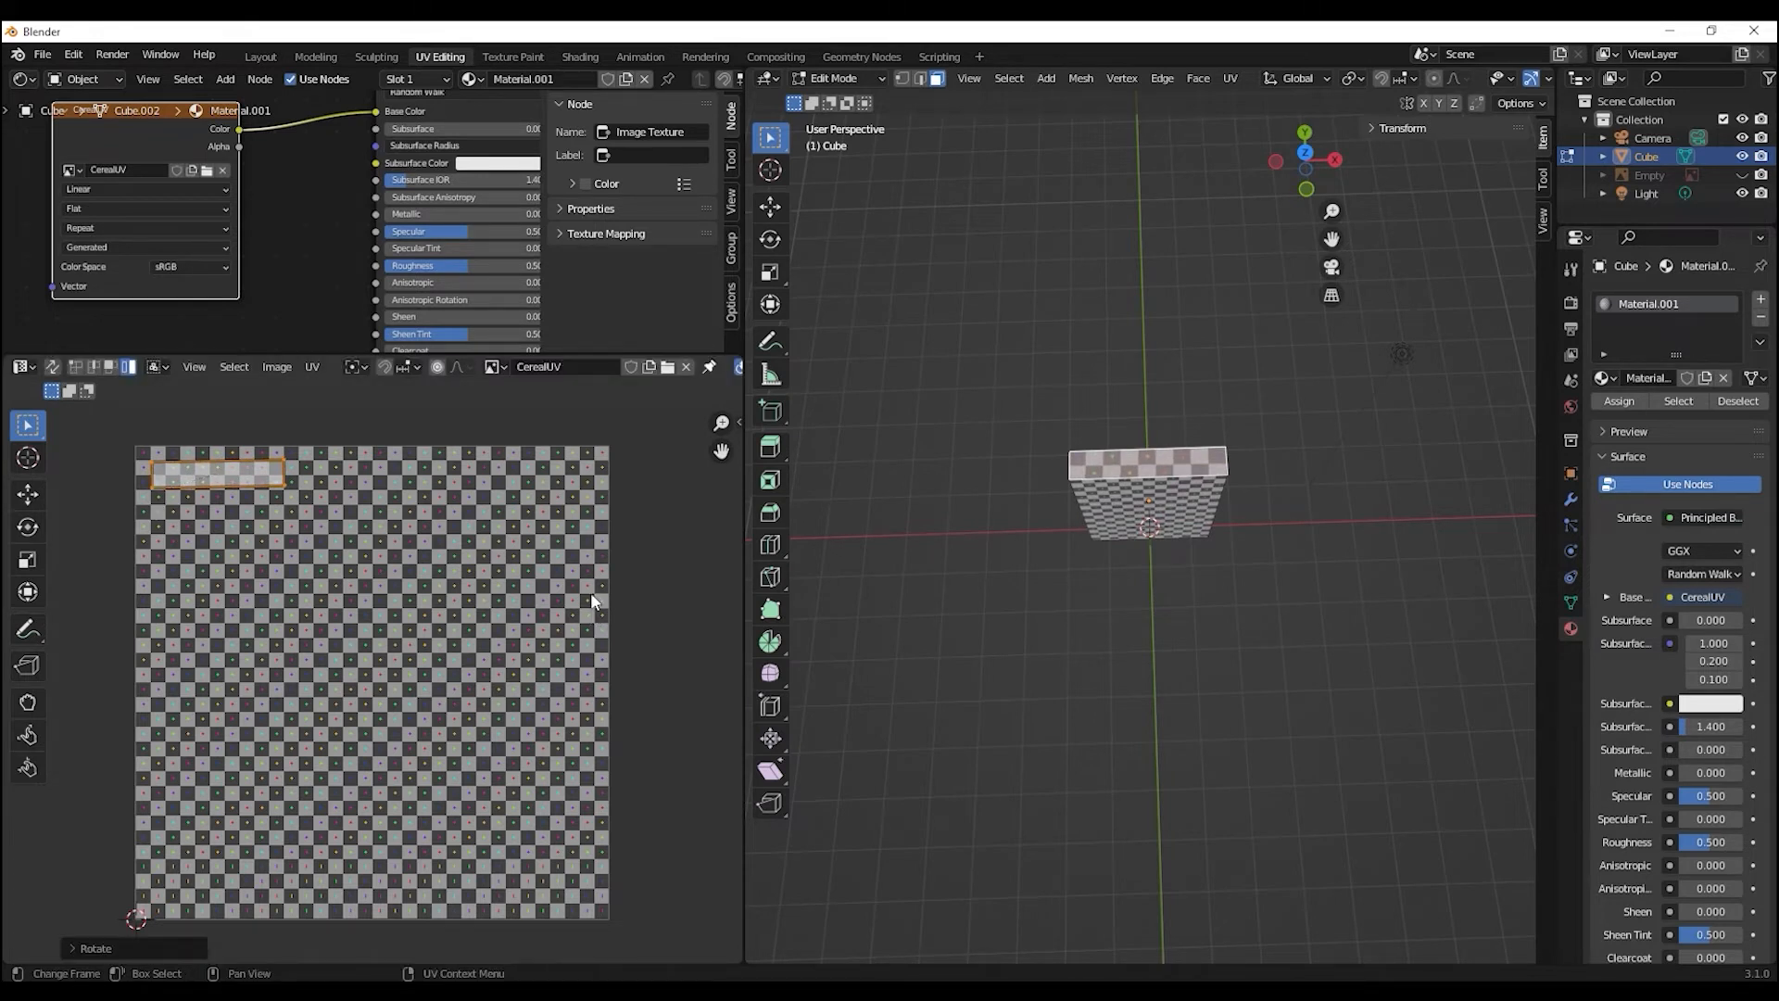
- Select a narrow side face of the box in the 3D view to check which UV island it uses
key("a")
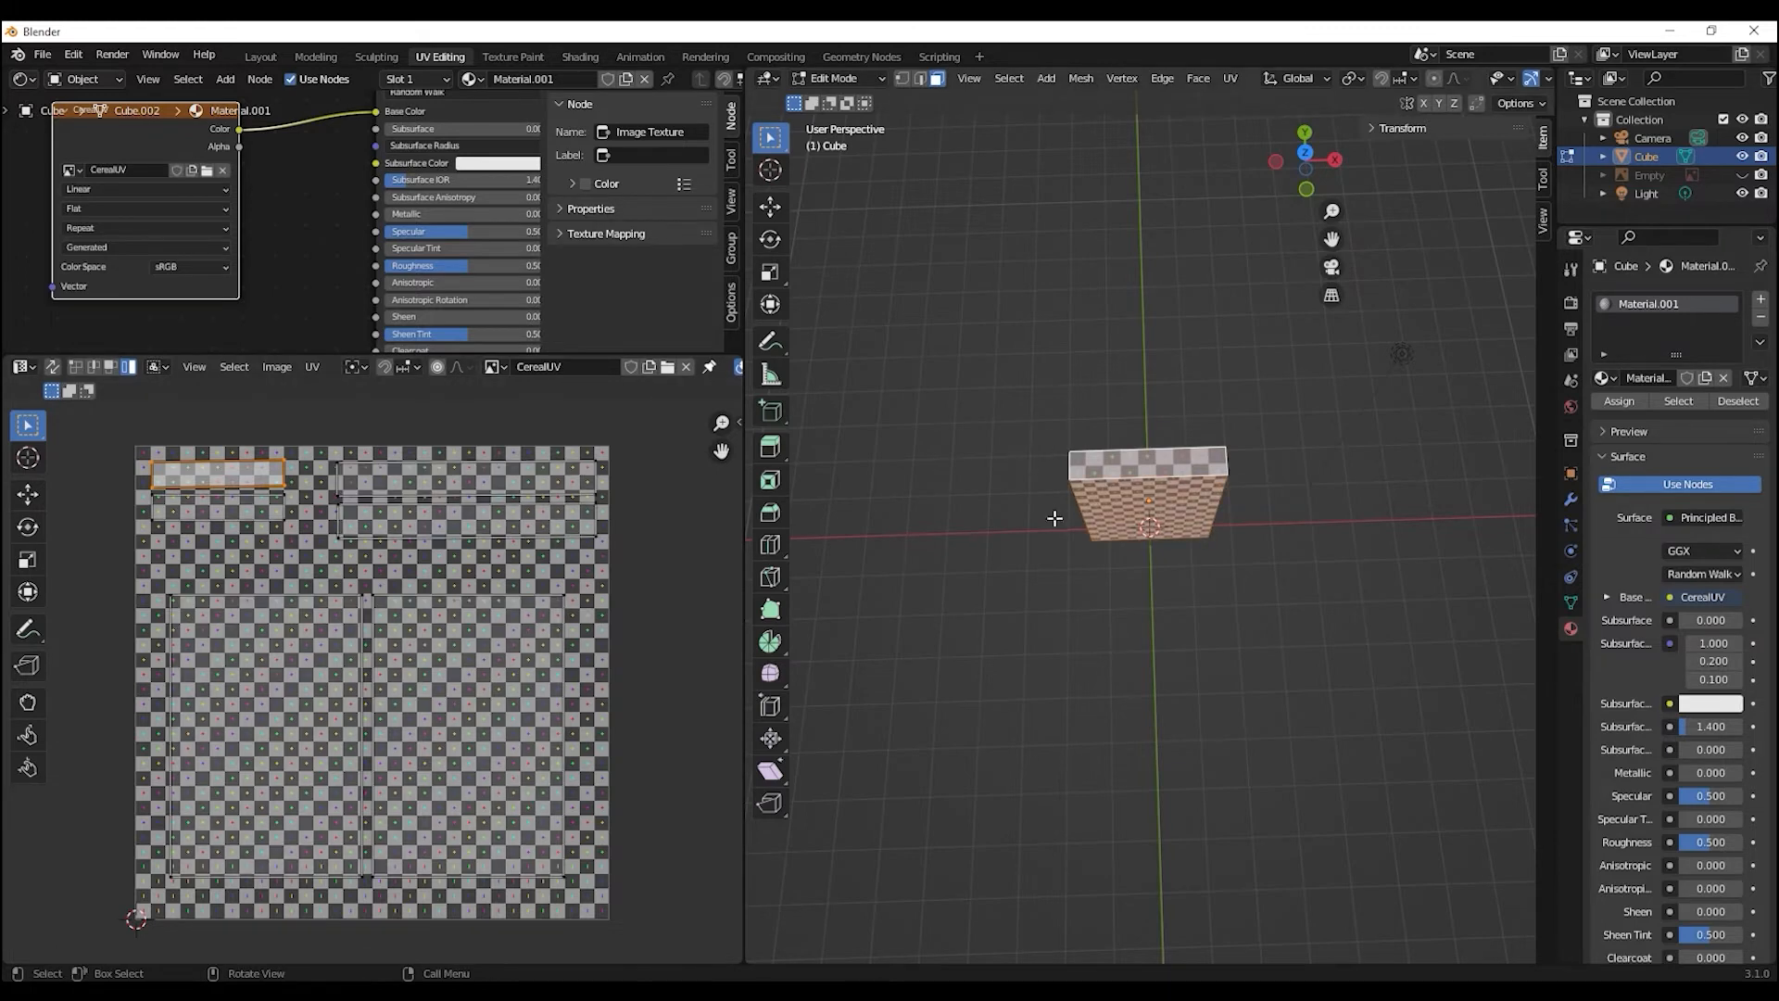
middle_click_drag(1084, 715, 1136, 497)
left_click(1137, 486)
middle_click_drag(960, 552, 1140, 500)
left_click(1093, 480)
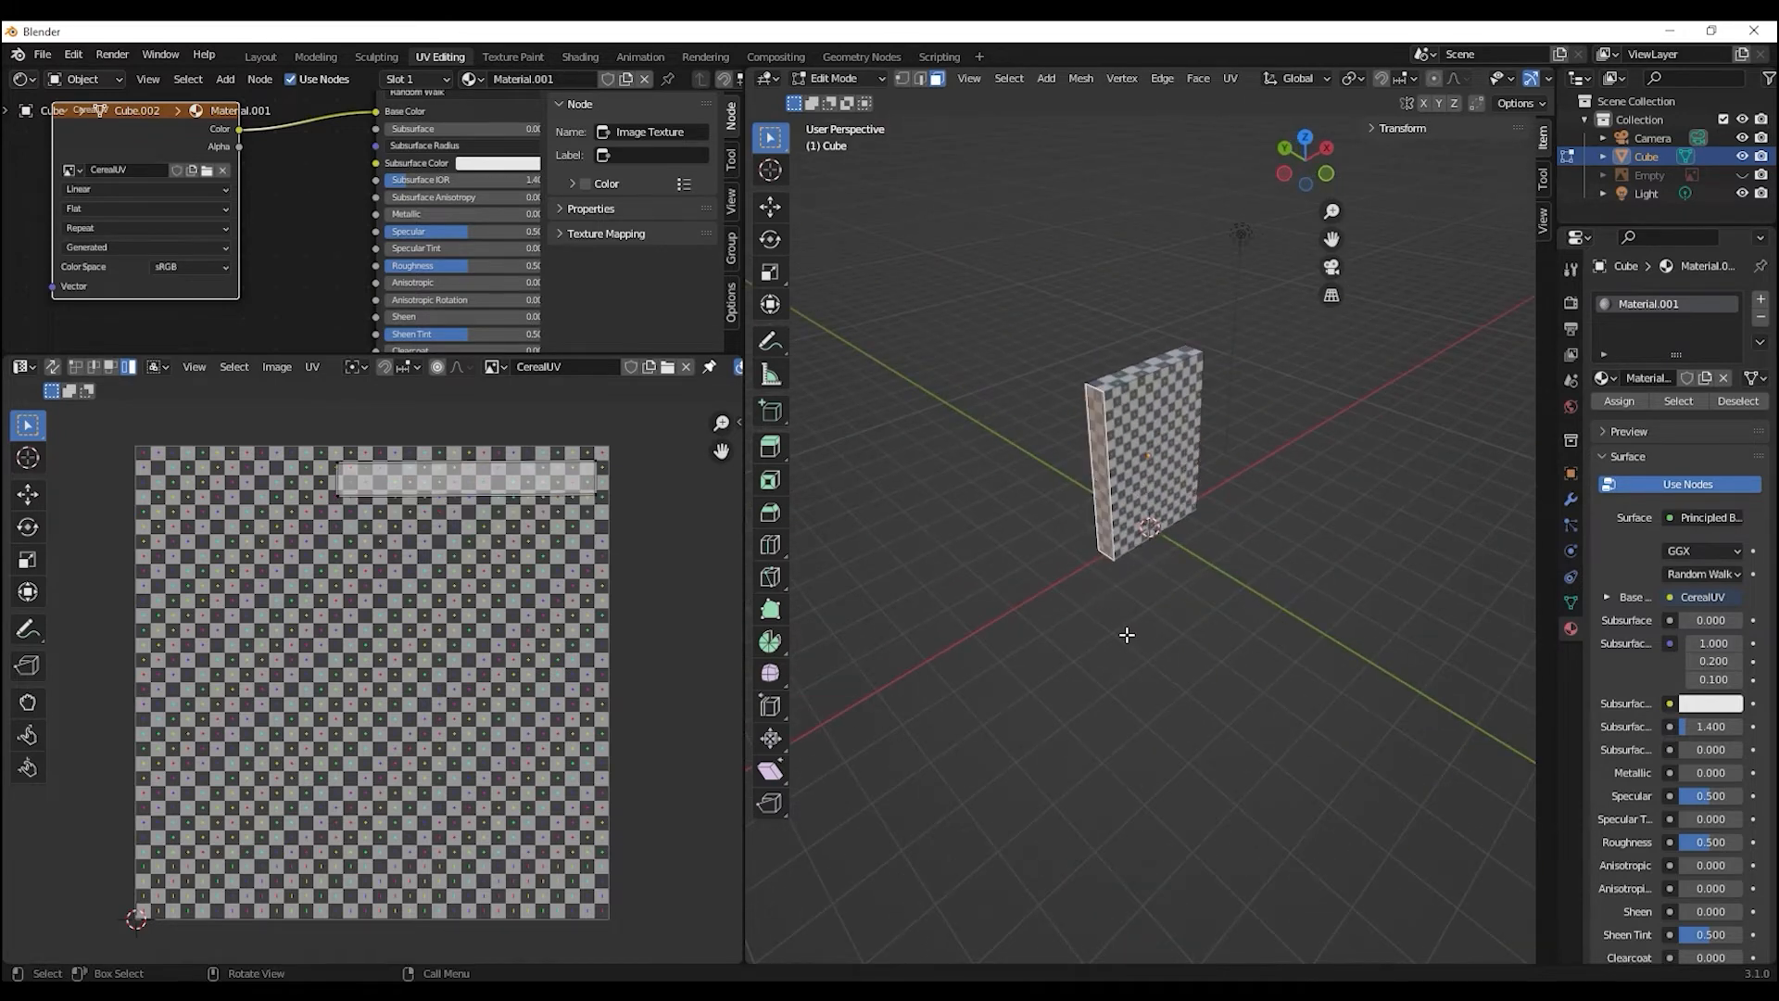
middle_click_drag(1127, 638, 1057, 626)
- Select all the box's UV islands and export the UV layout to the Desktop as Cube.png at 1024 × 1024
key("a")
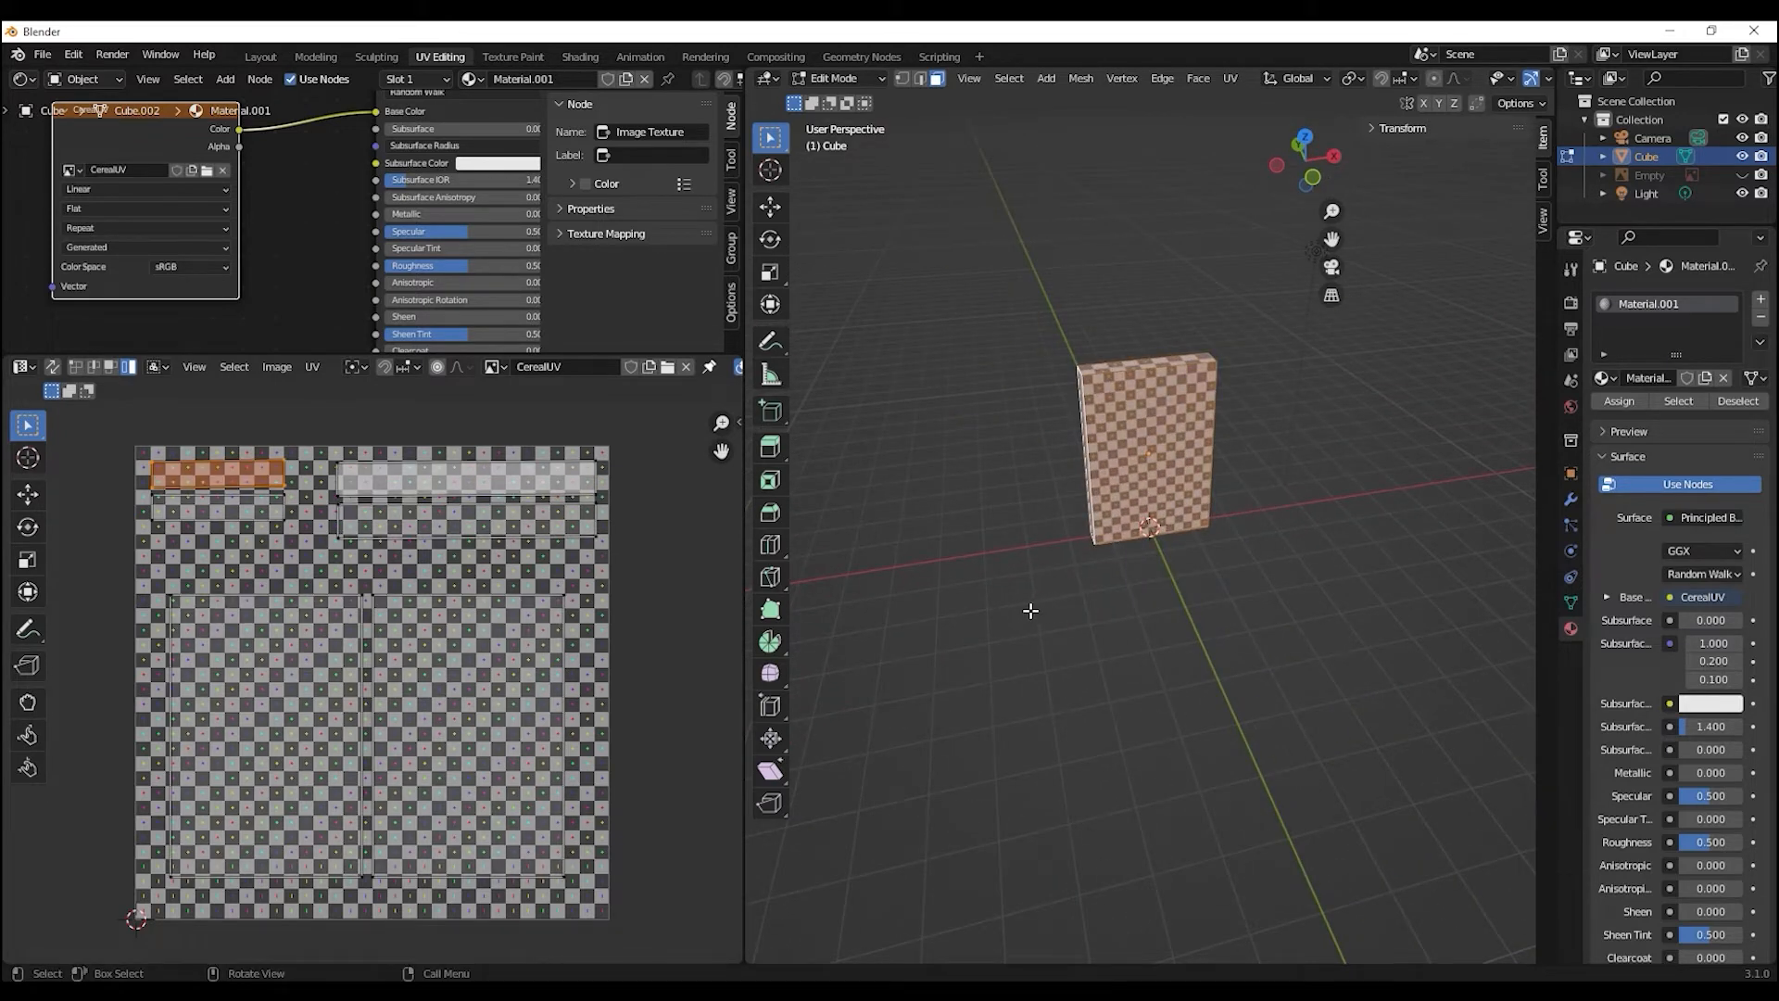
scroll(1028, 611, "down", 1)
left_click_drag(102, 426, 625, 924)
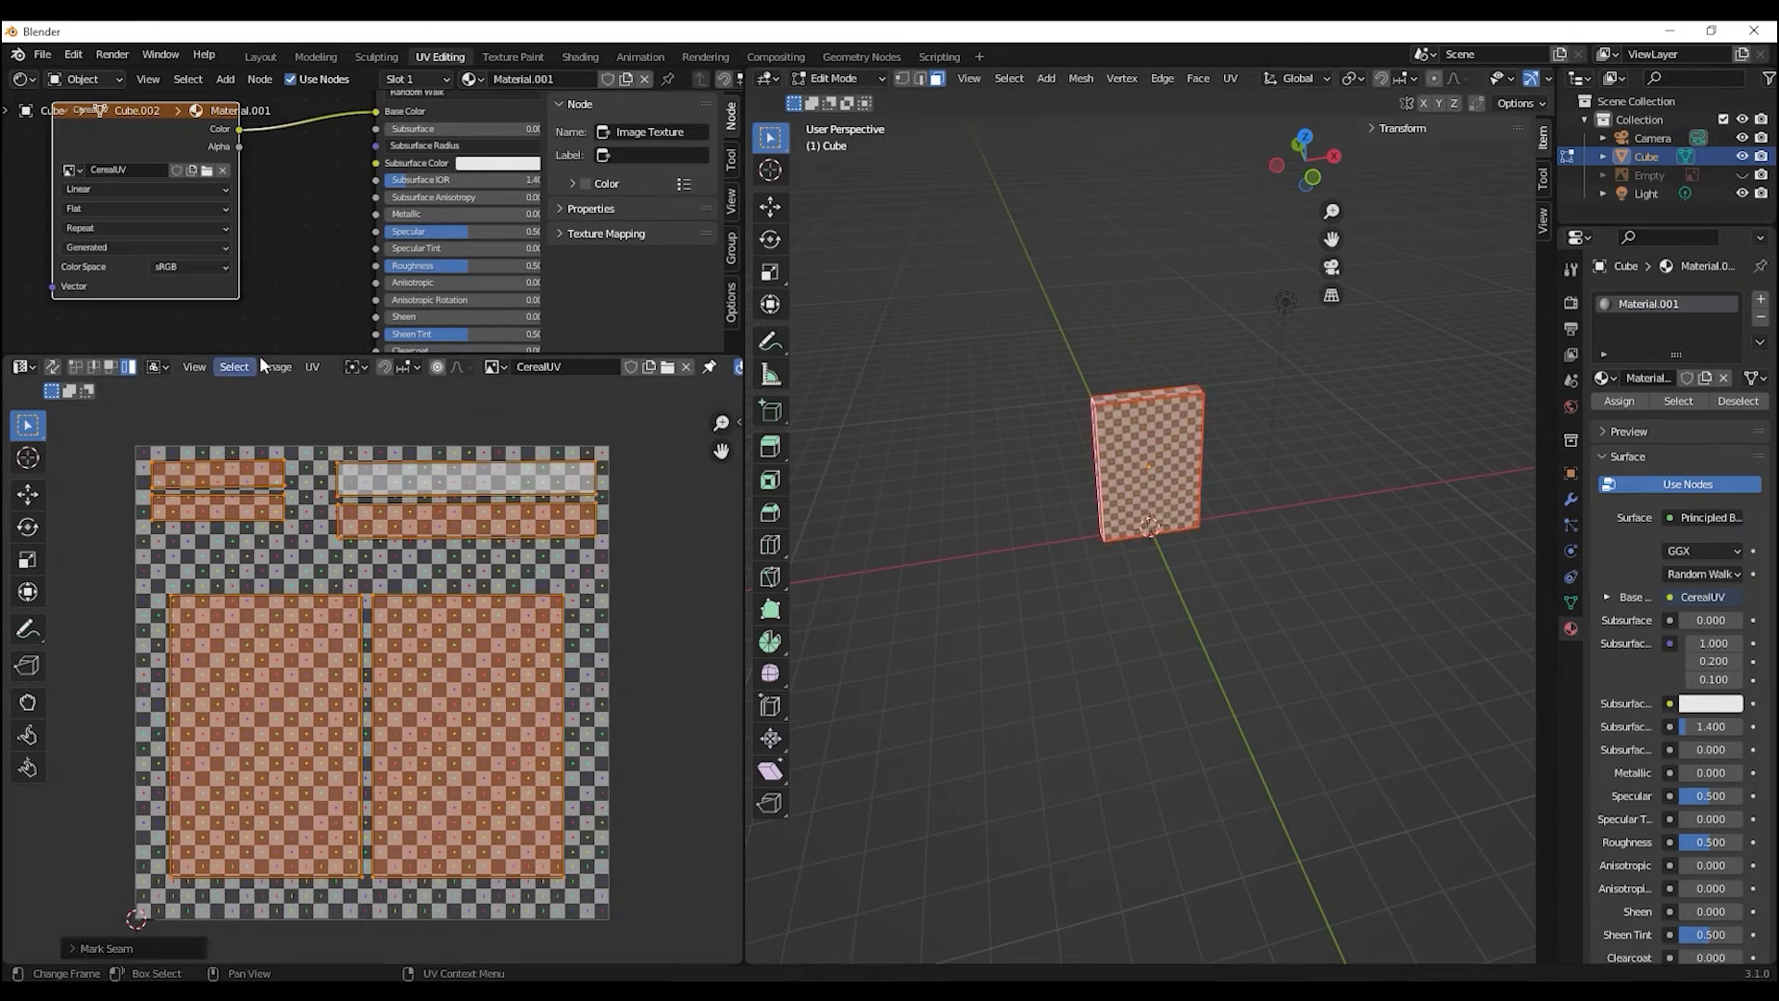
left_click(315, 366)
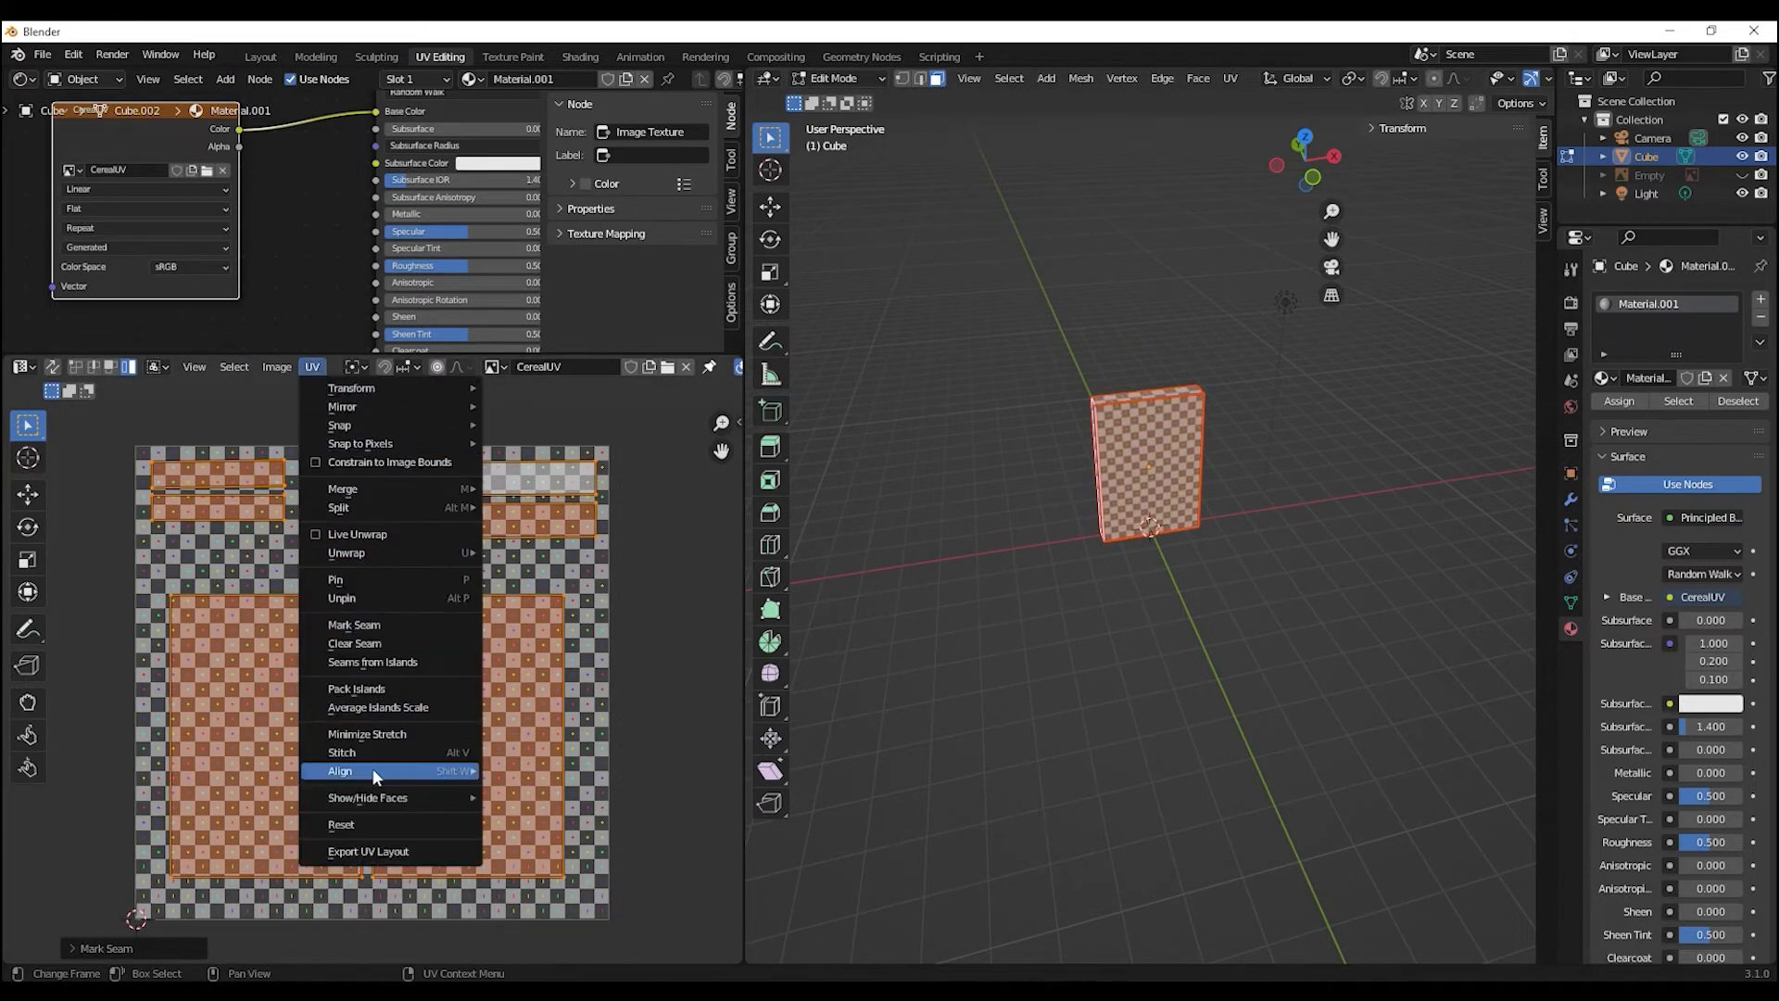
left_click(386, 853)
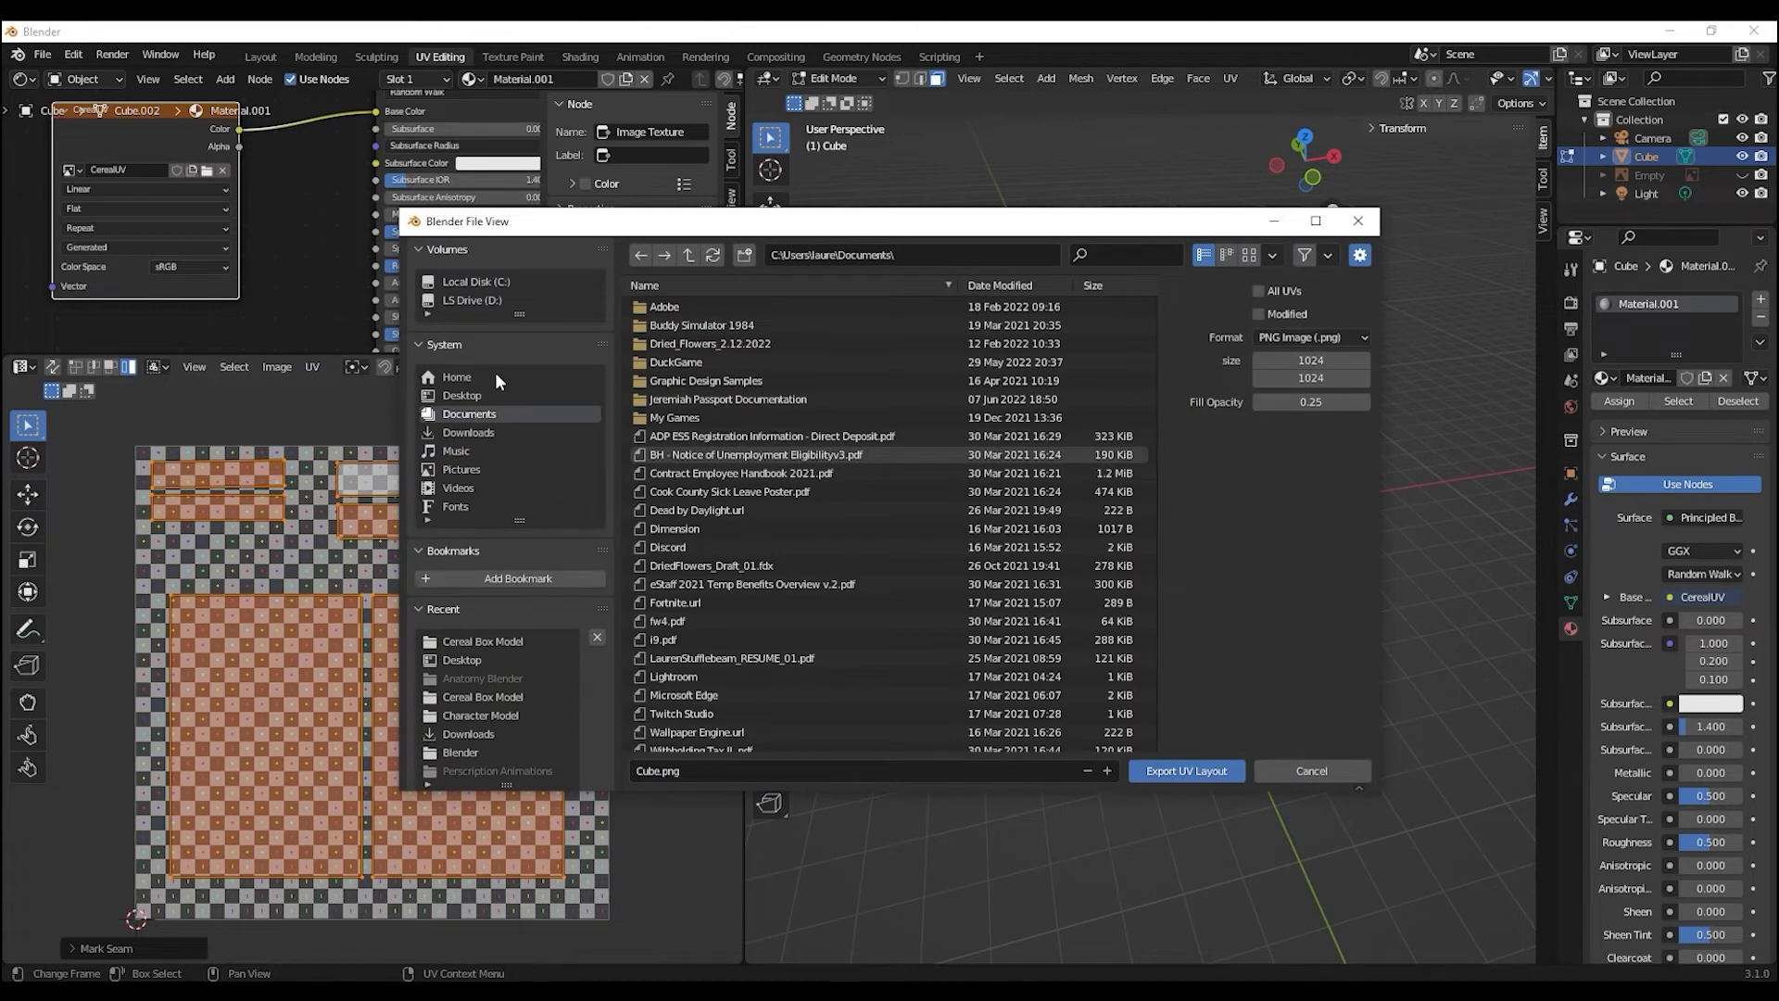
left_click(465, 380)
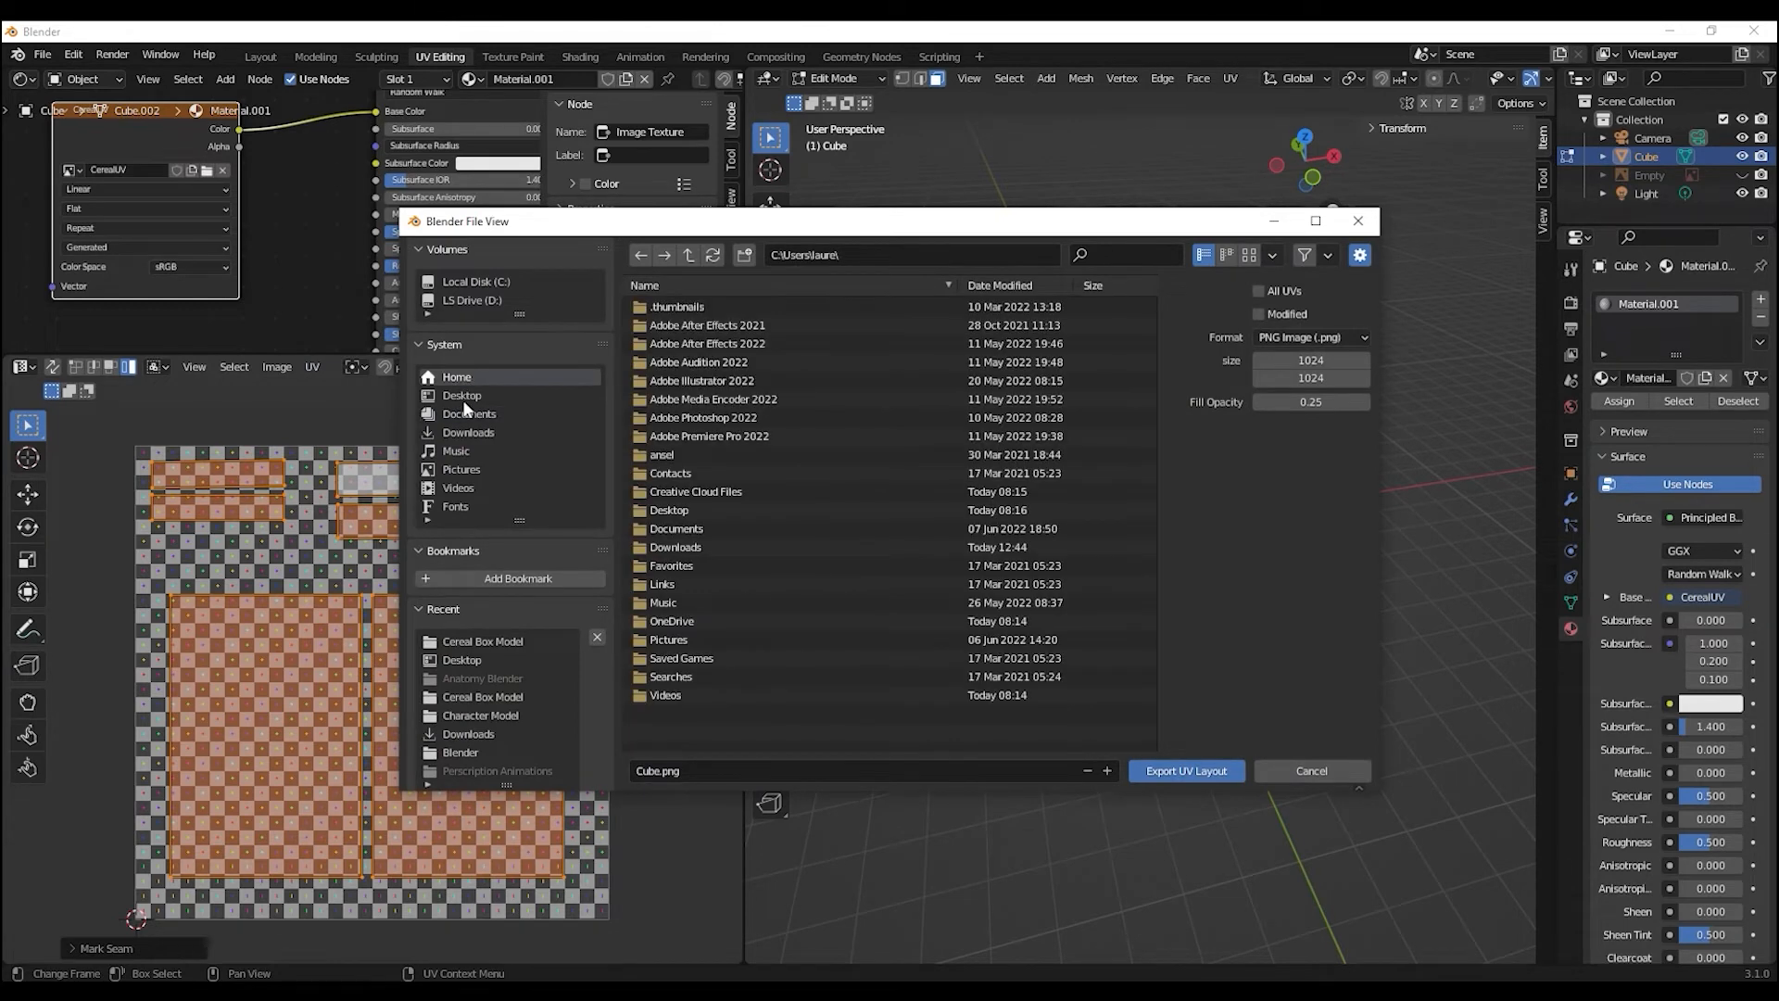
left_click(468, 399)
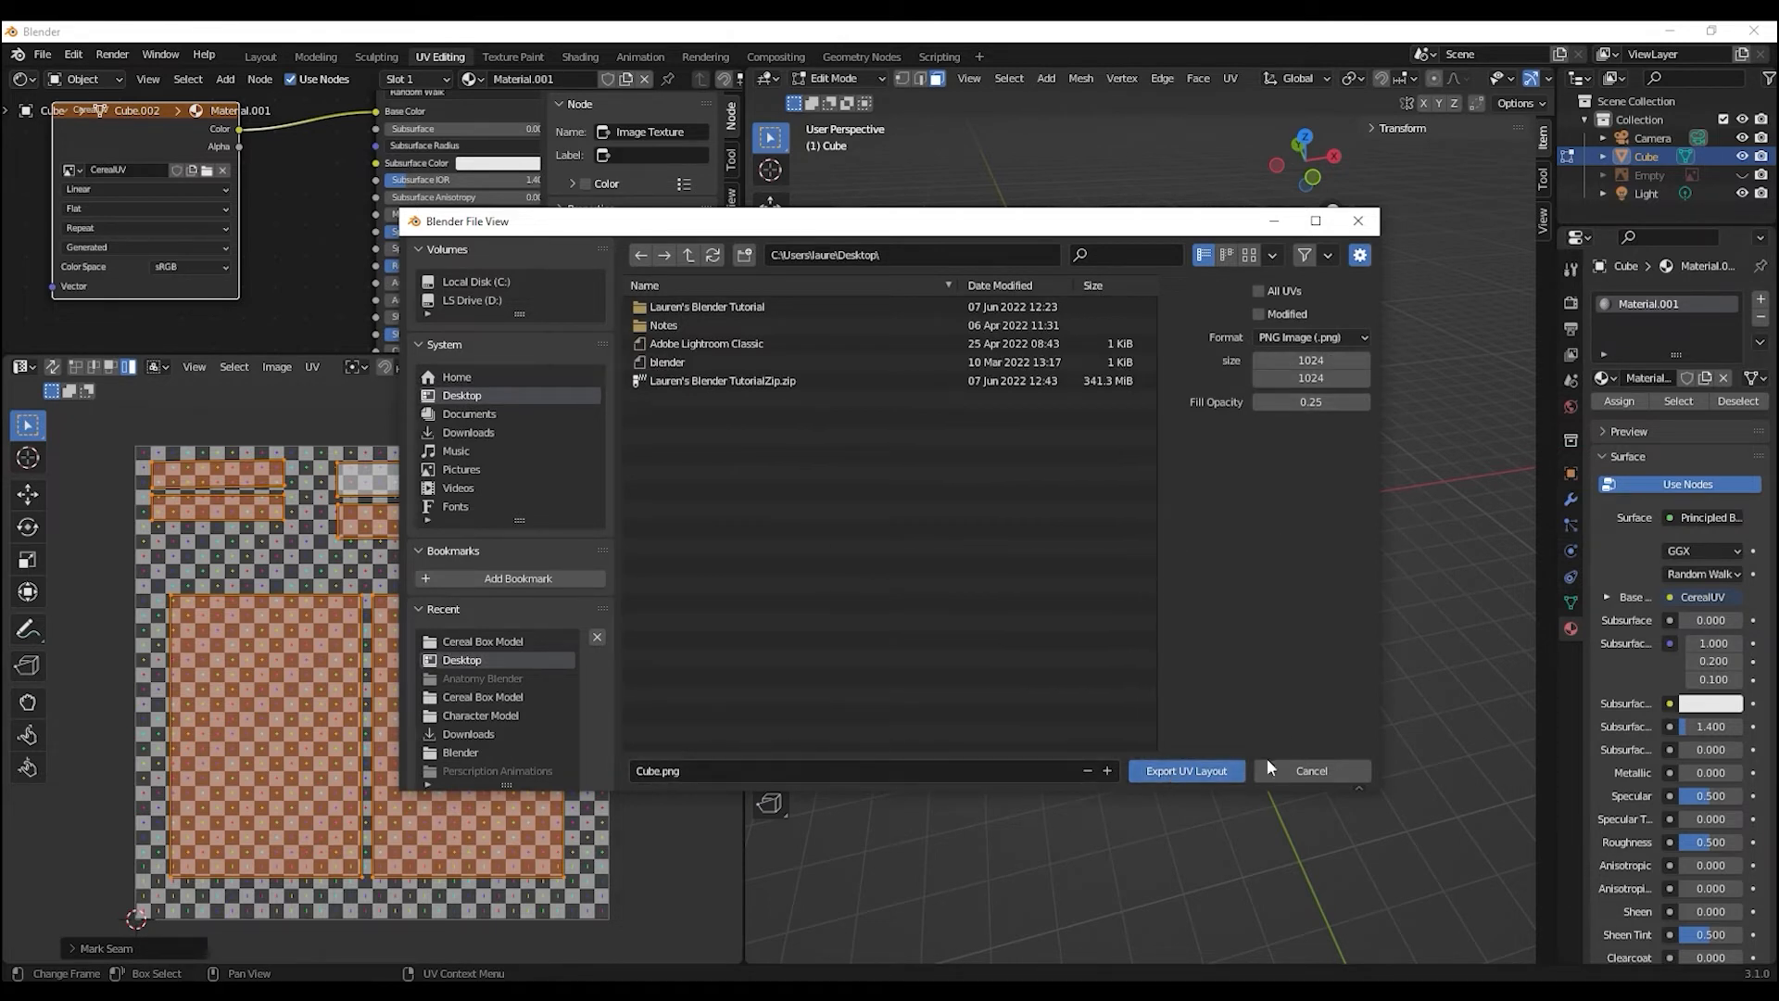
left_click(1179, 777)
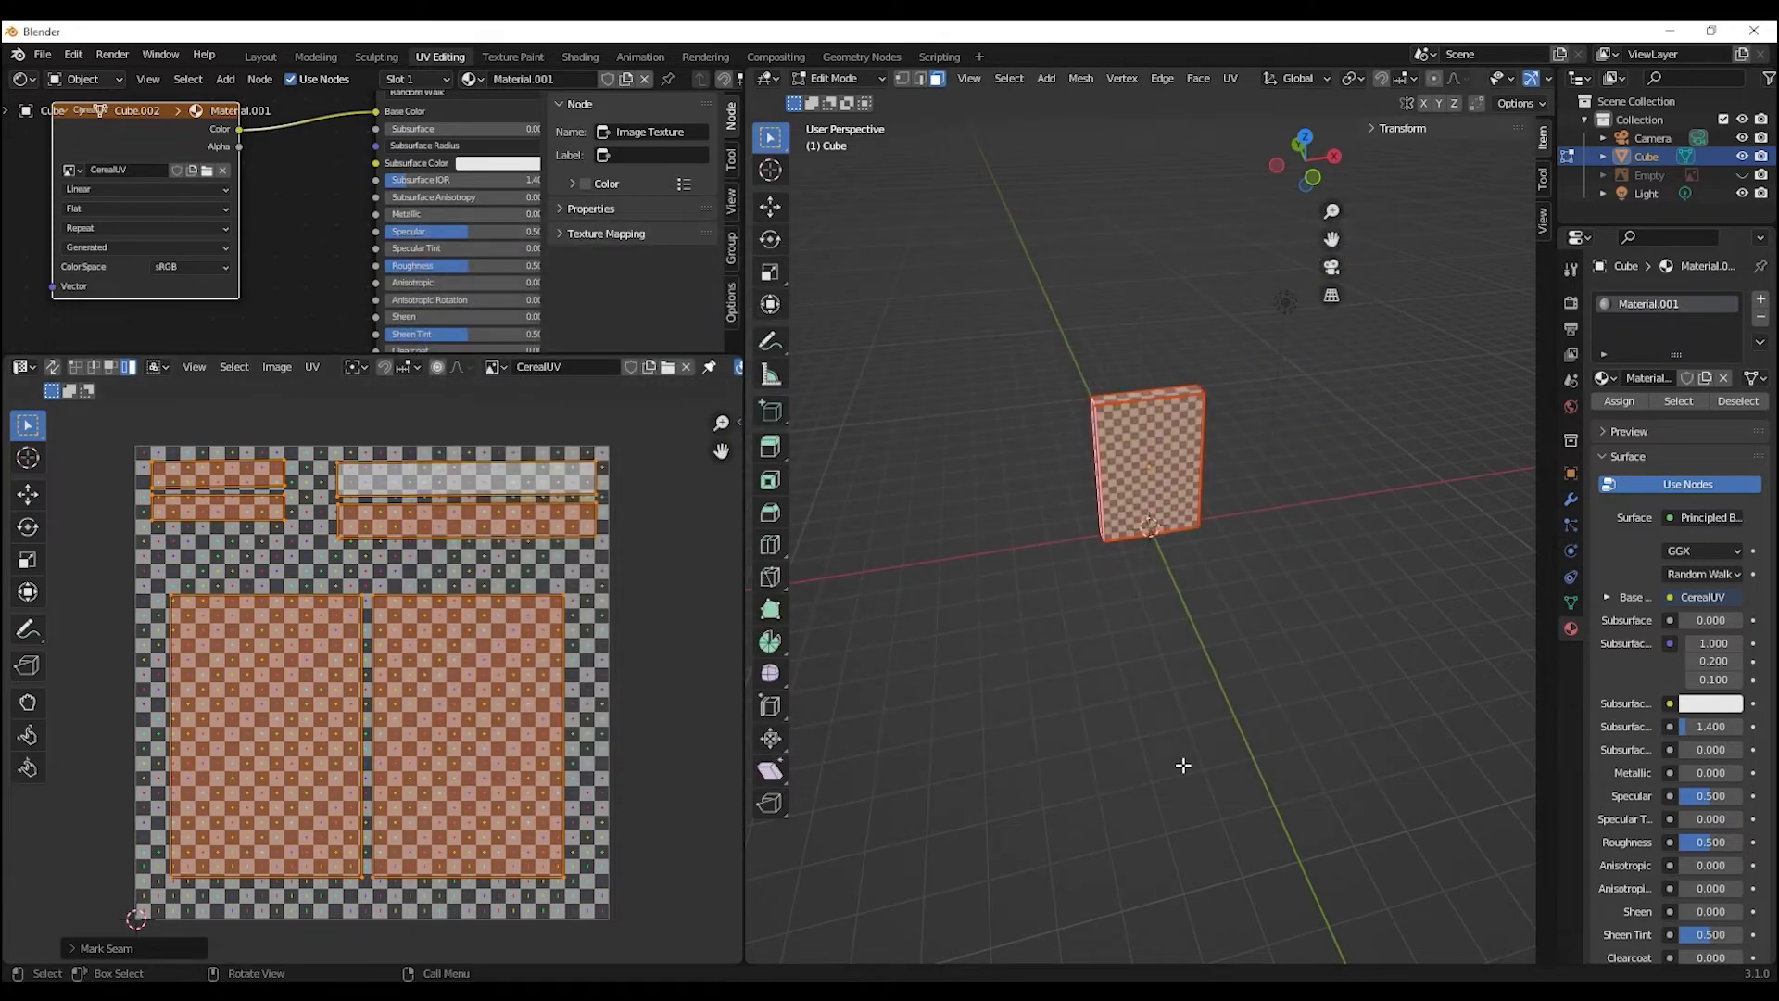
- Find the exported Cube image in the Desktop folder and open it in Photoshop
mouse_move(524, 991)
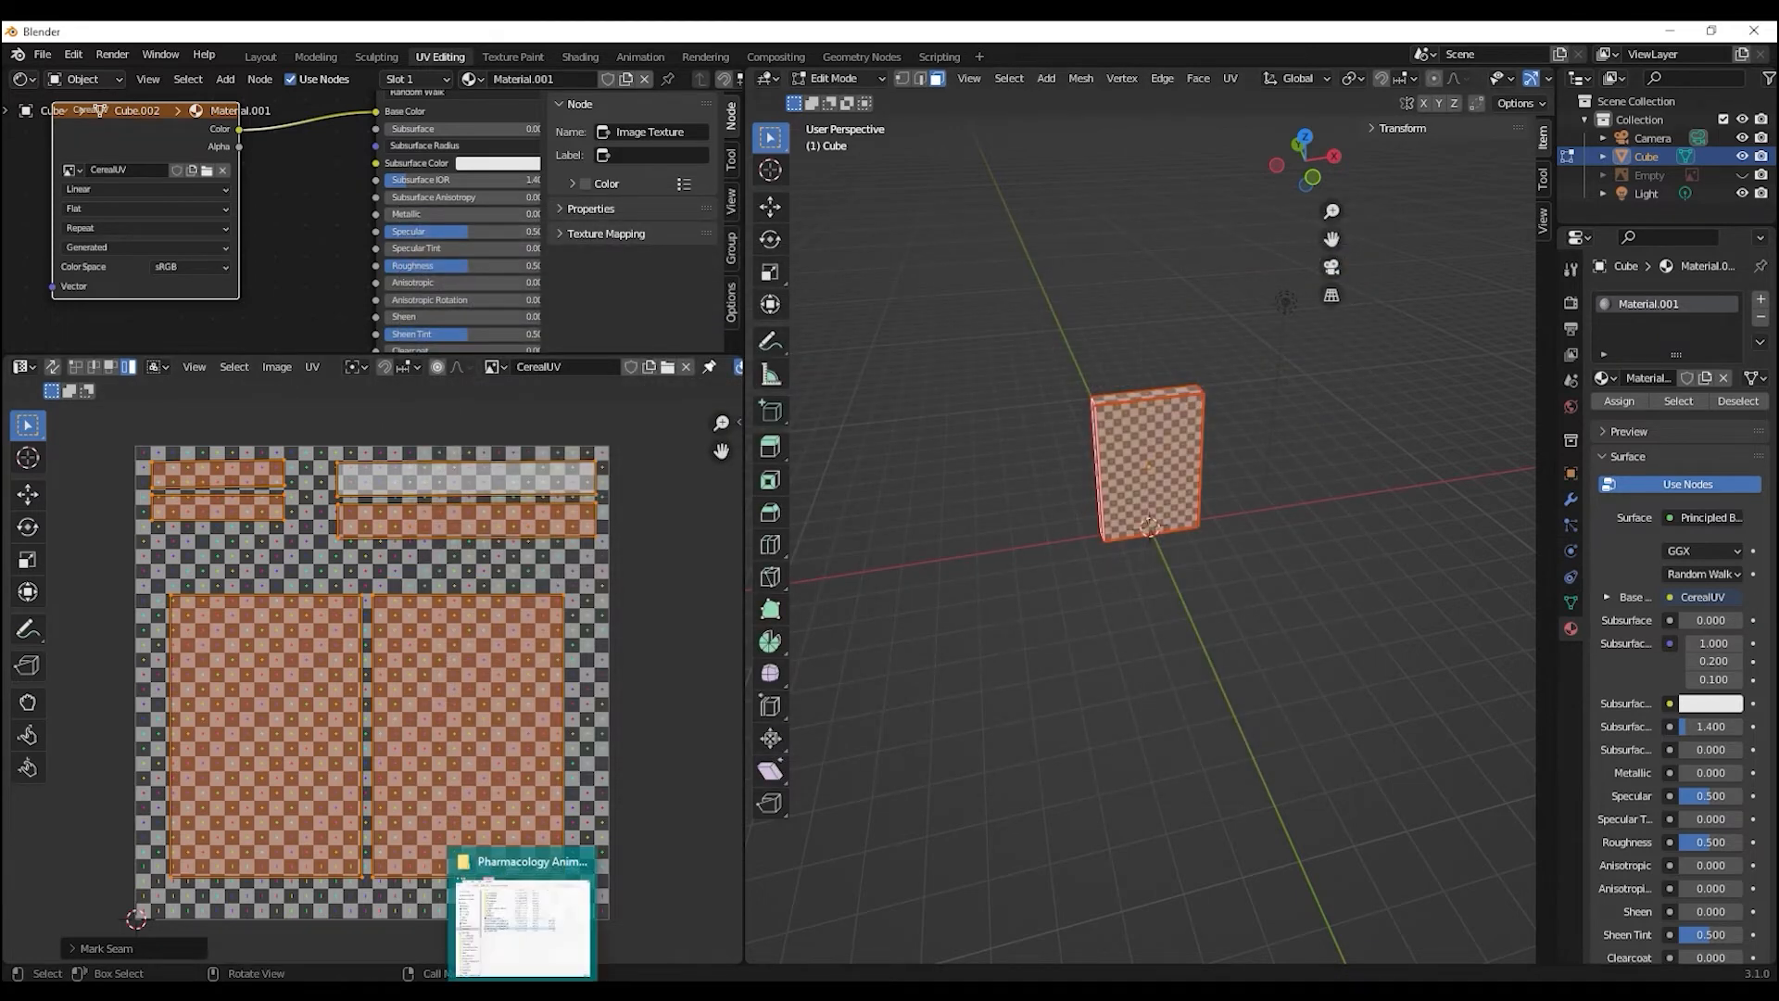
left_click(524, 922)
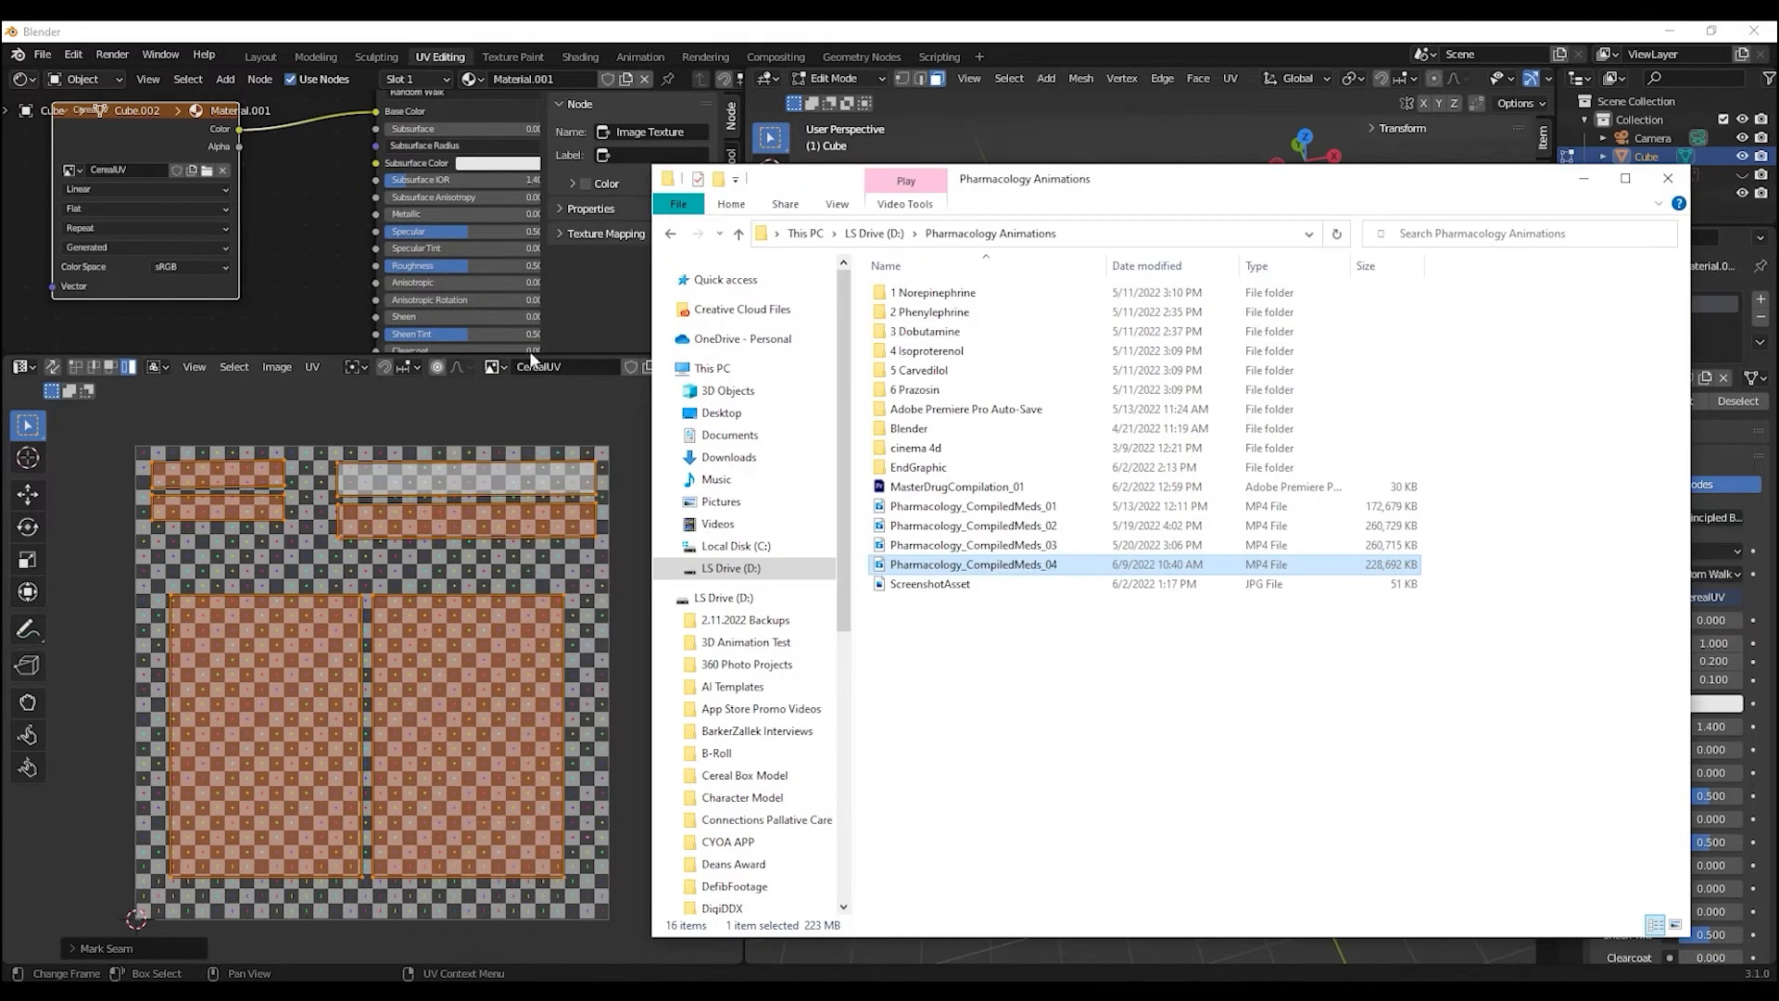
left_click(721, 413)
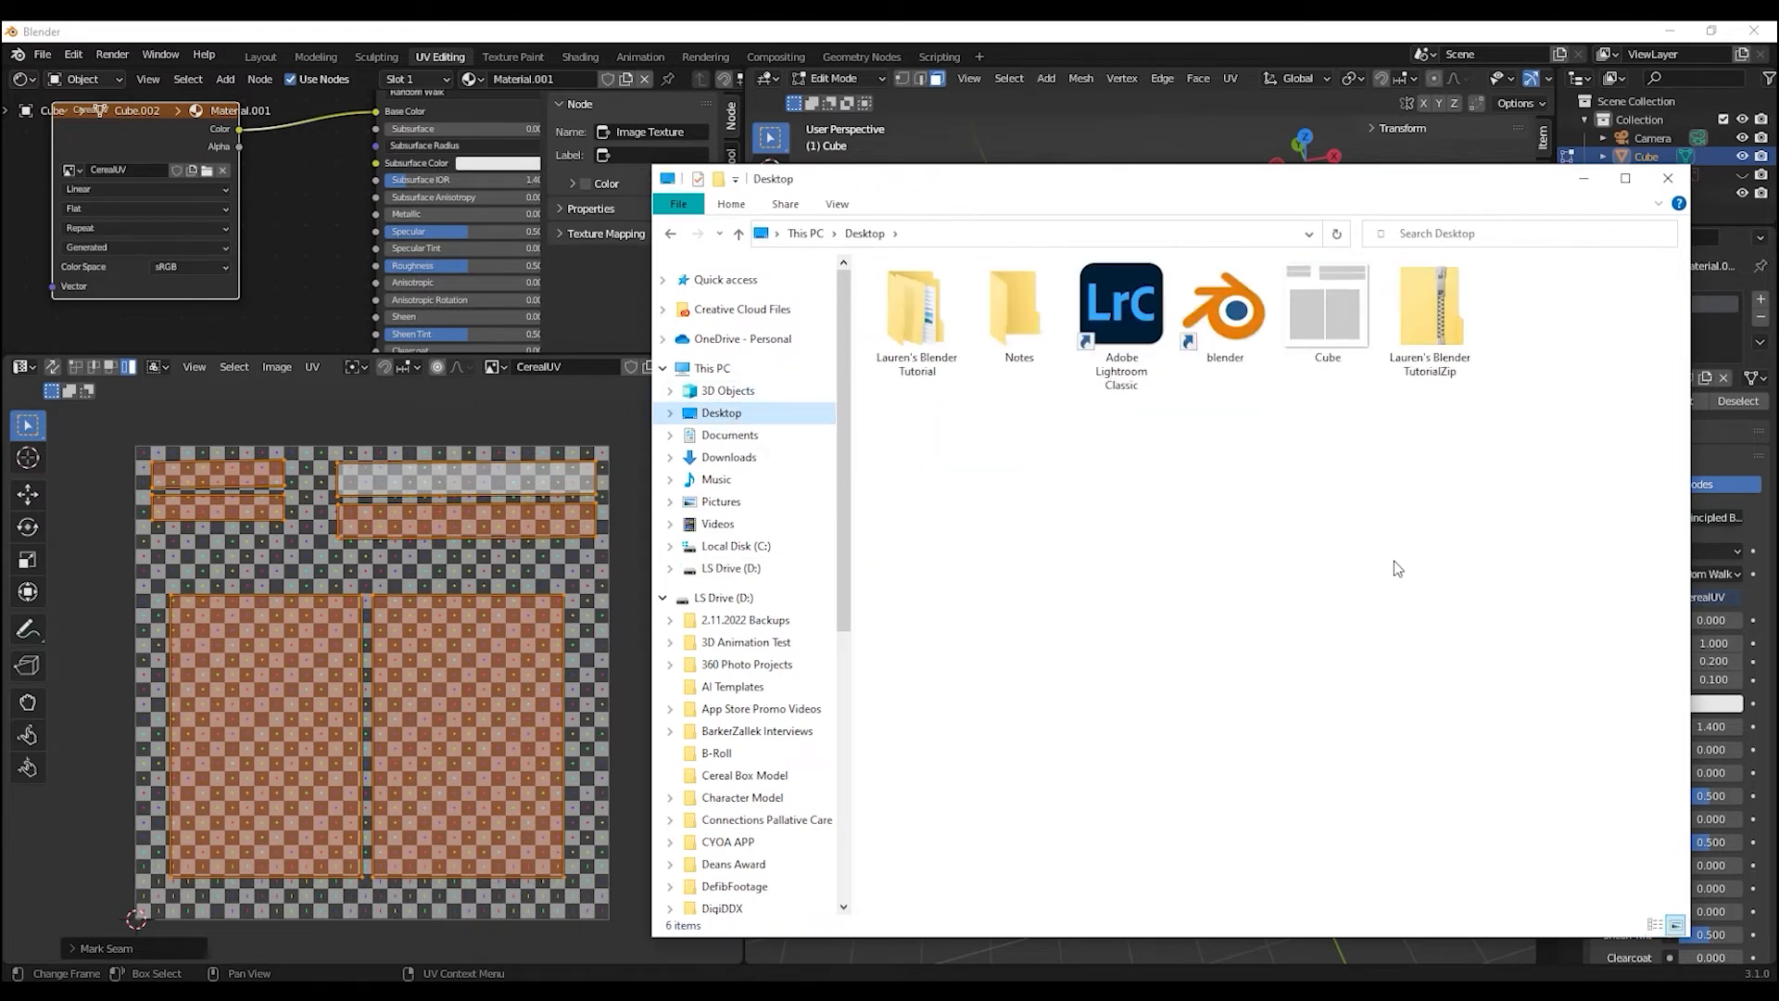
right_click(1327, 304)
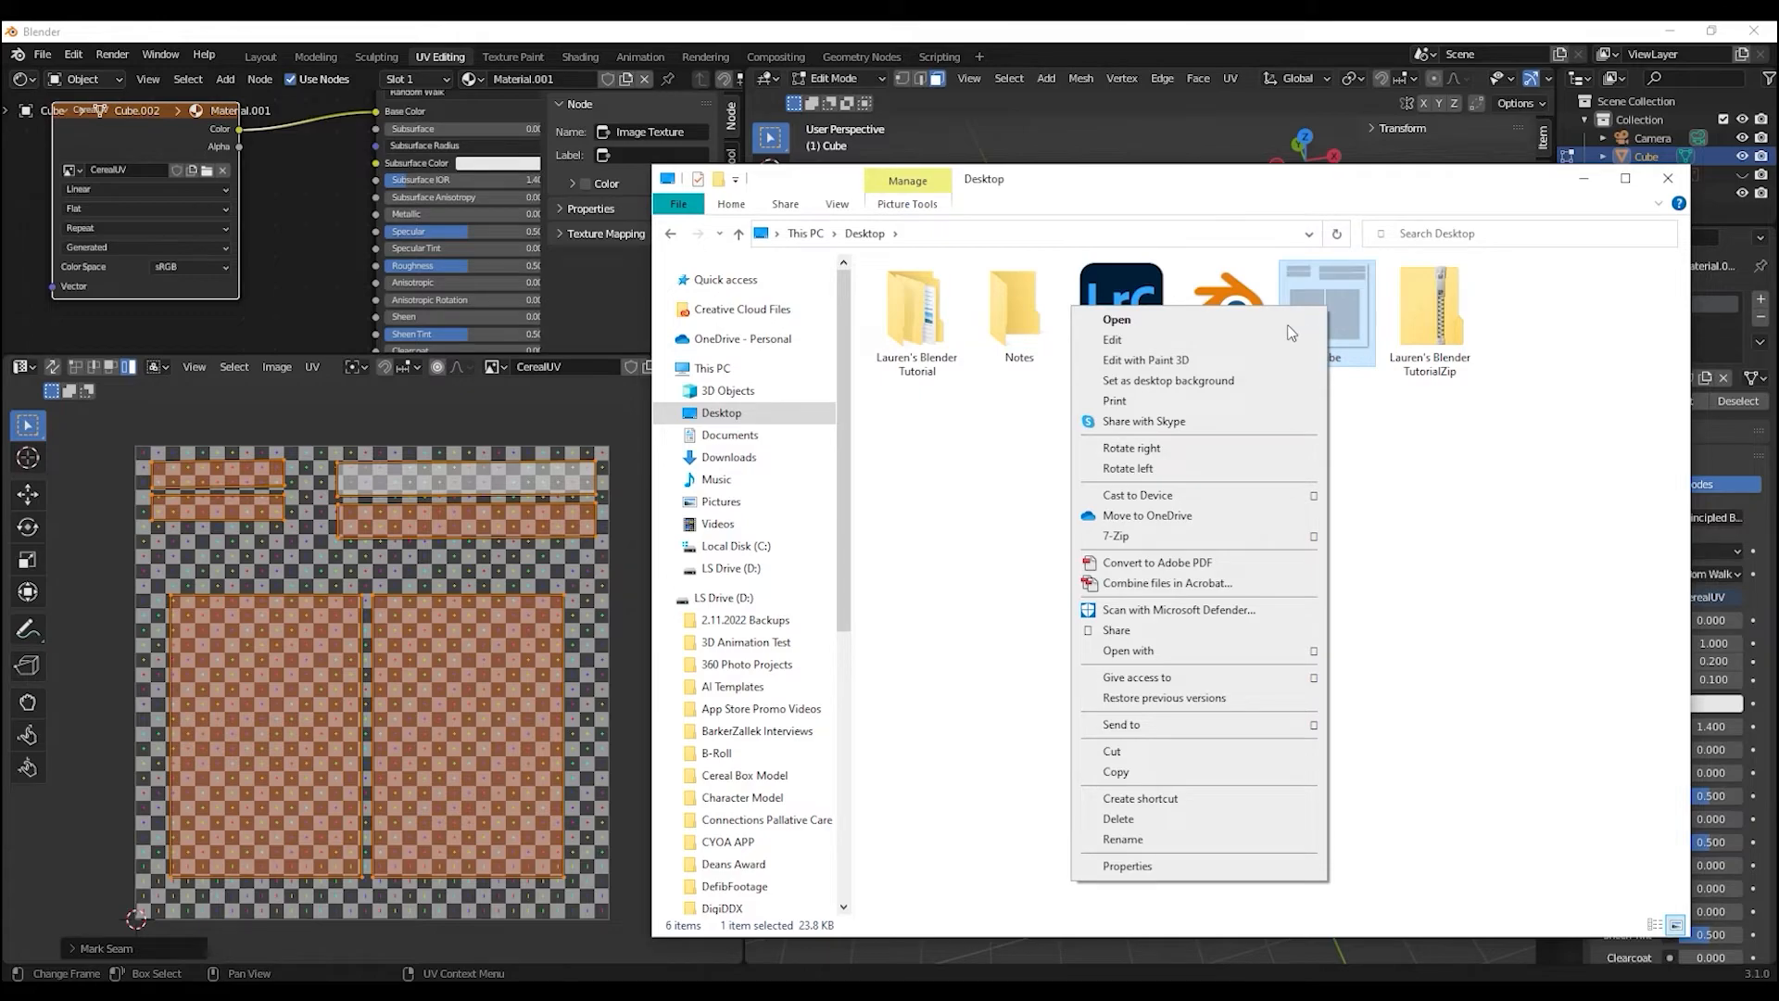
key("Escape")
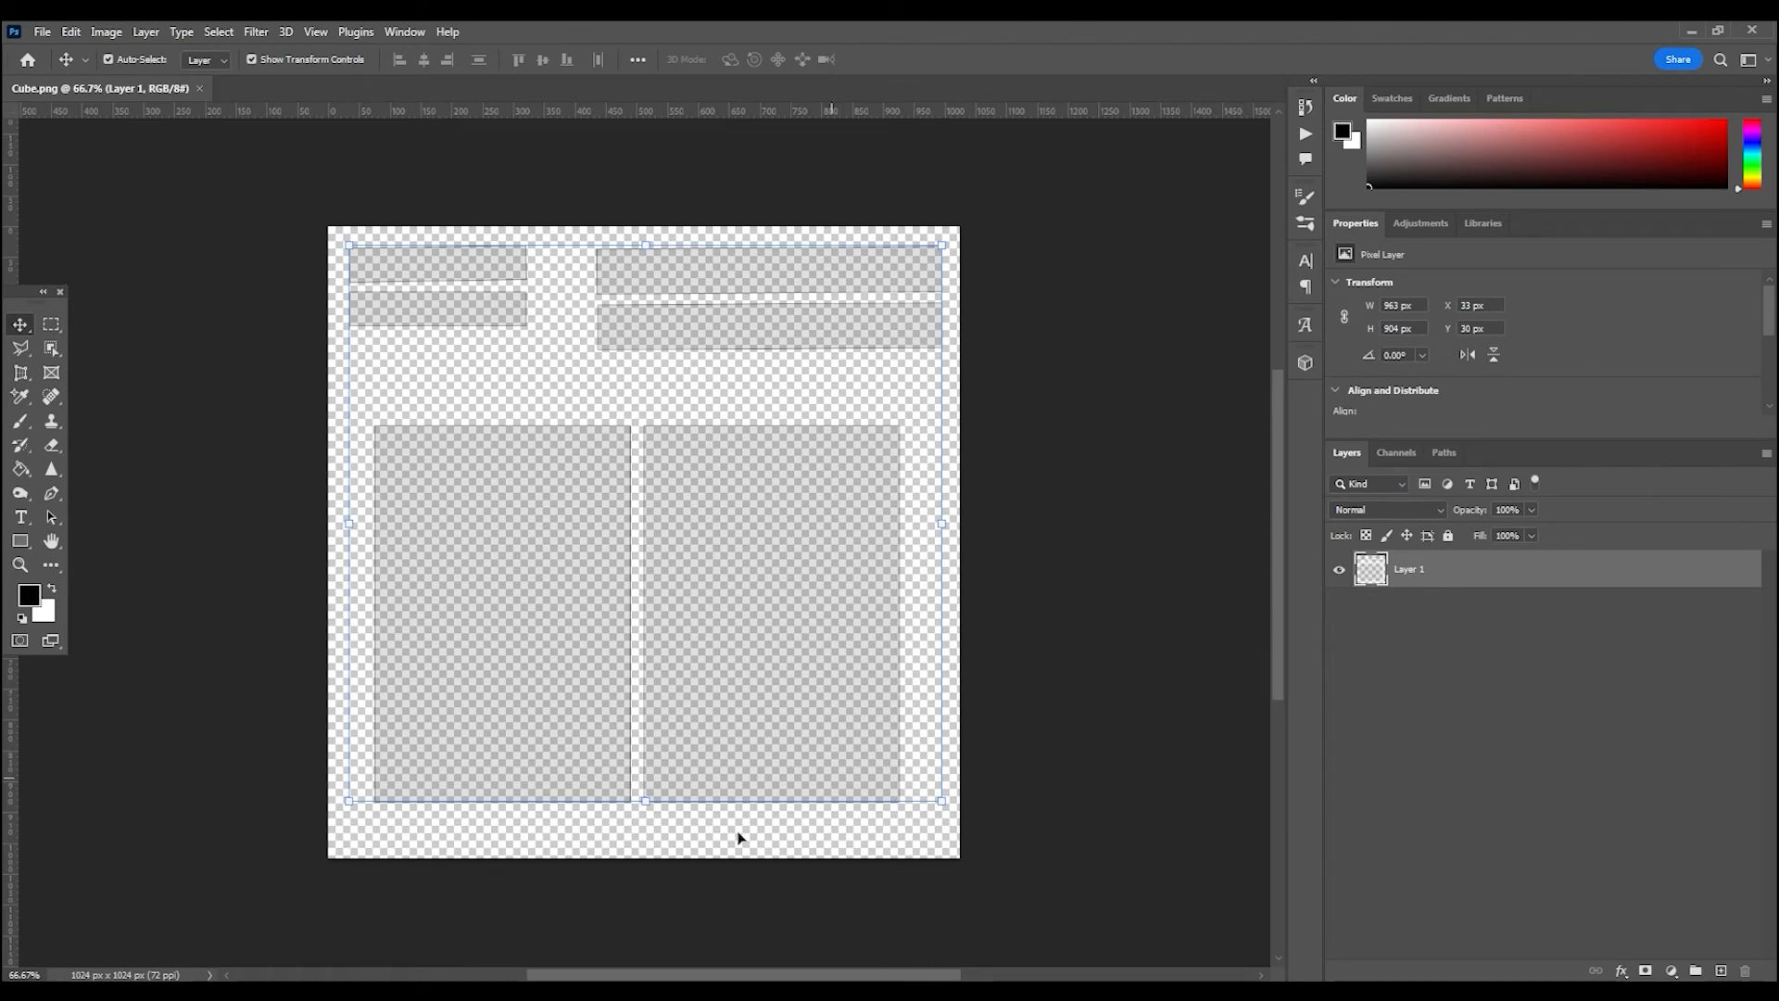
- Open the CerealBoxSides PSD from the Cereal Box Model folder inside the Blender tutorial folder on the Desktop
left_click(525, 990)
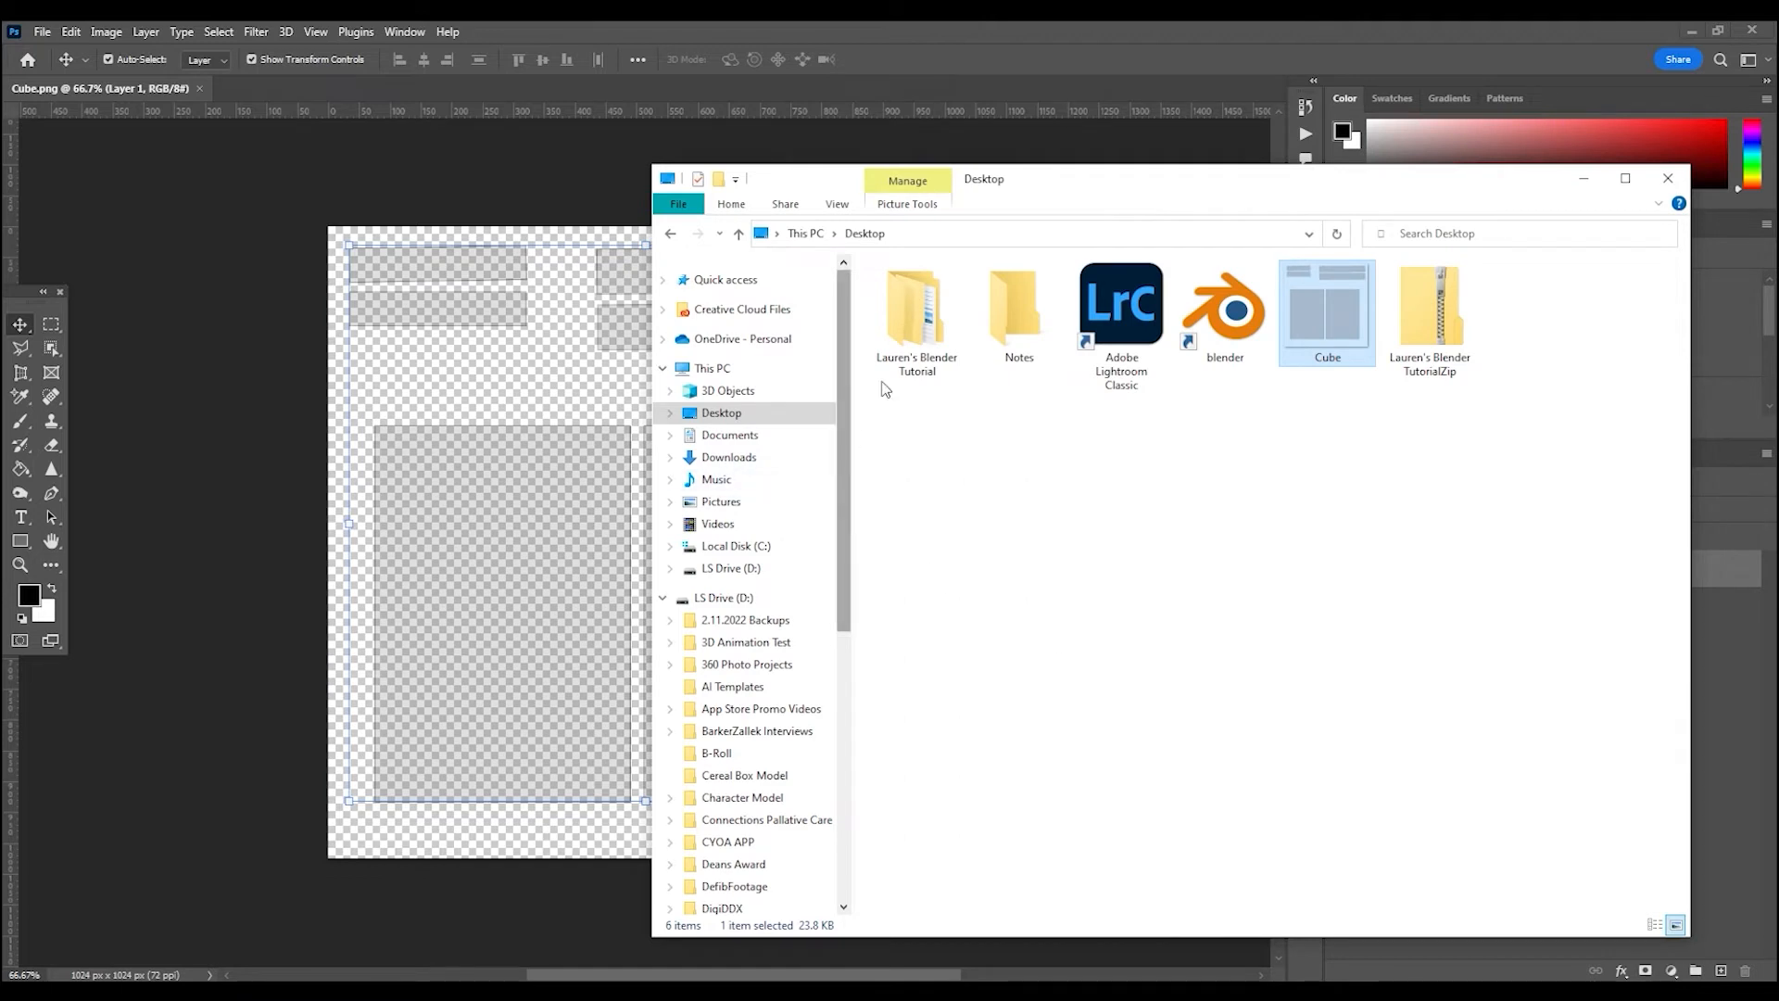
double_click(931, 296)
double_click(931, 292)
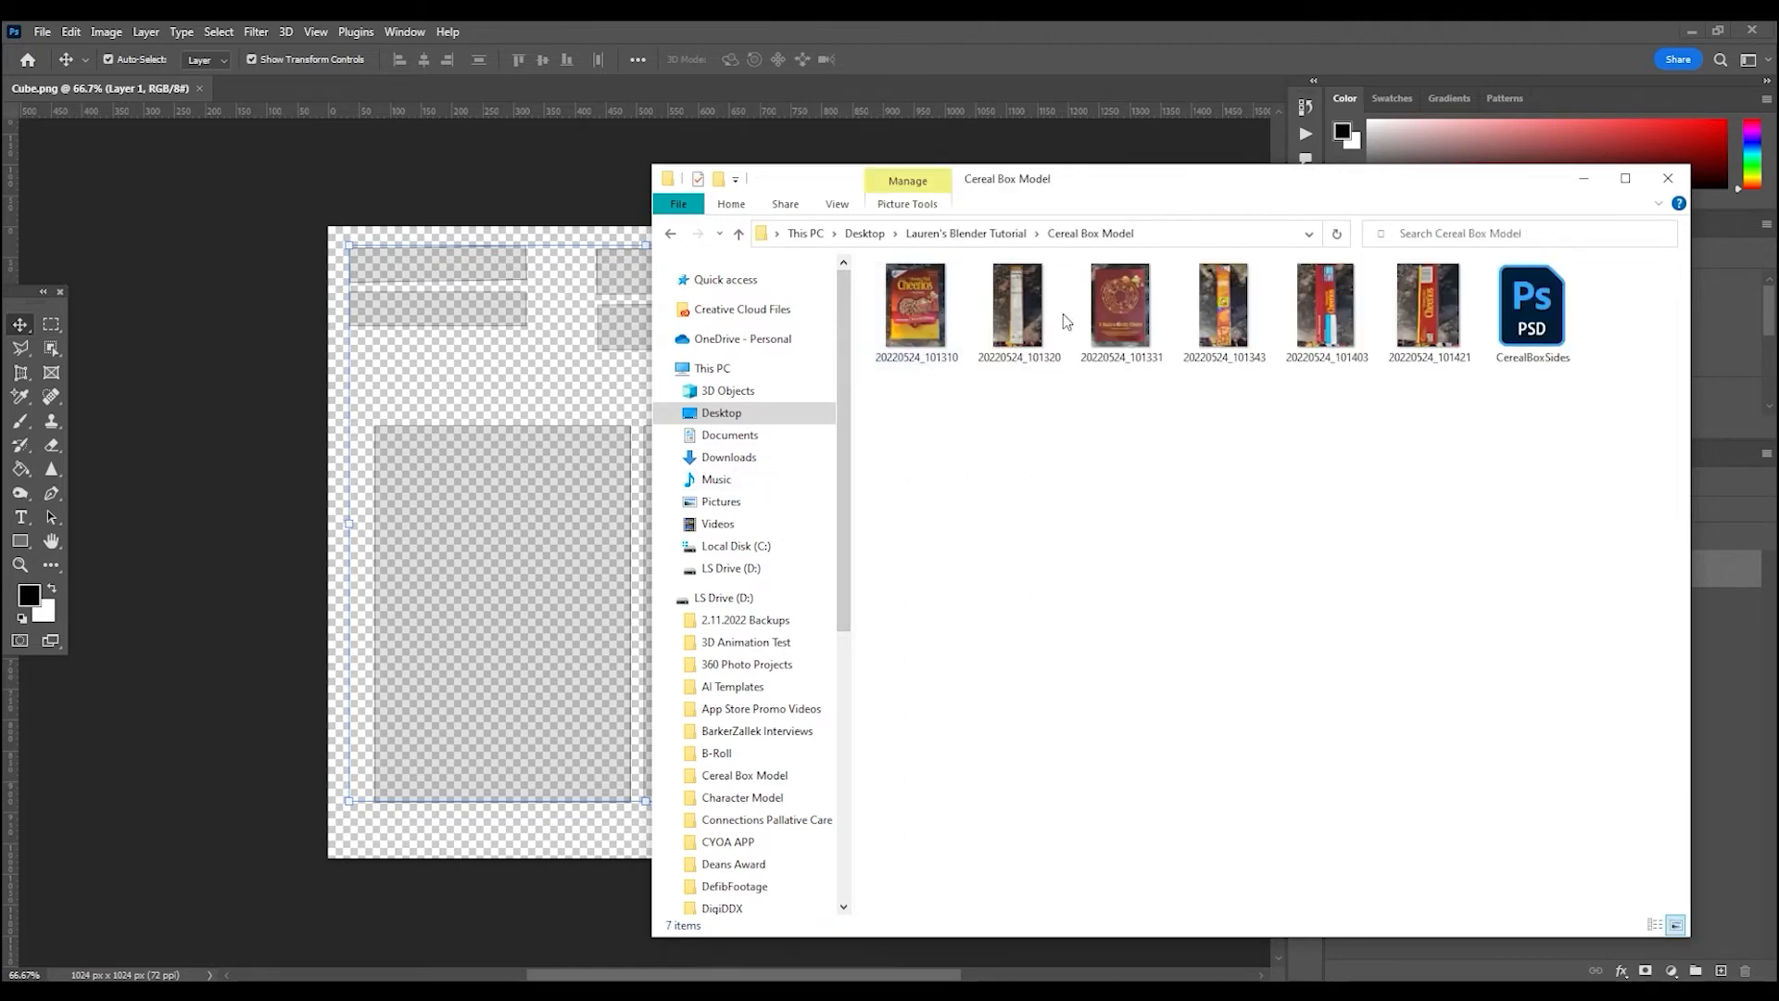
double_click(1529, 311)
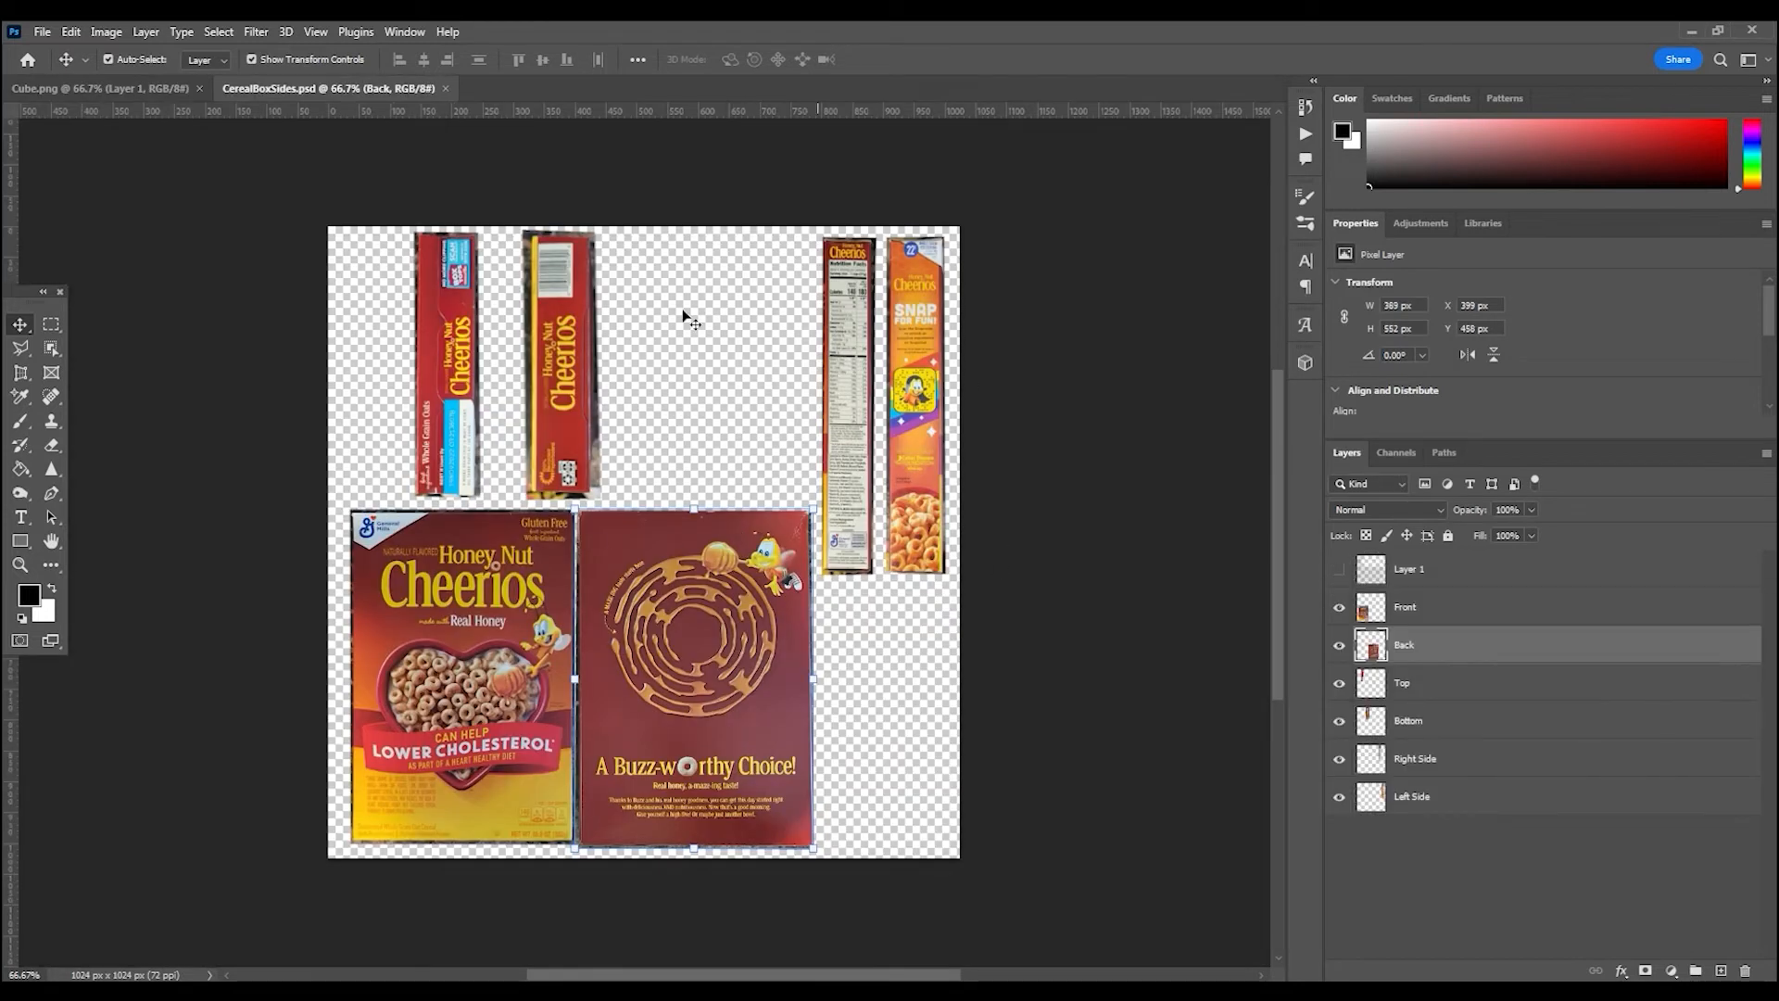
- Copy the six layers from Front to Left Side out of CerealBoxSides.psd and paste them into Cube.png
left_click(1443, 608)
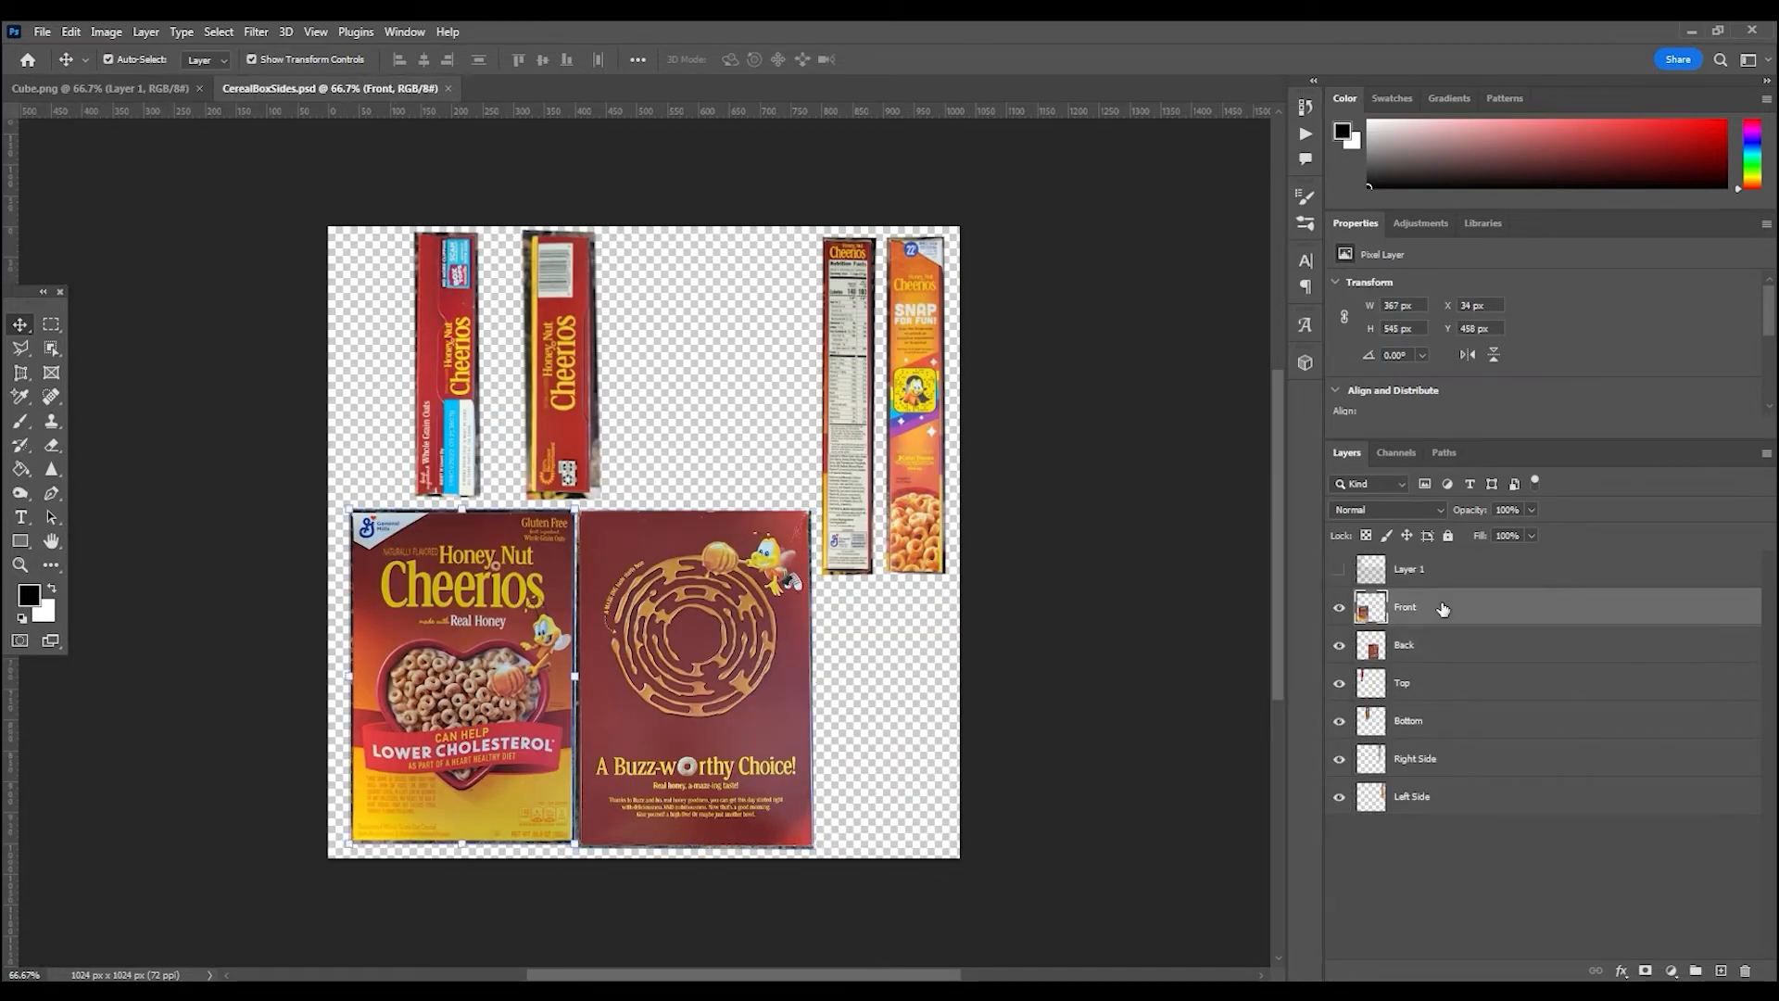
left_click(1516, 805, "shift")
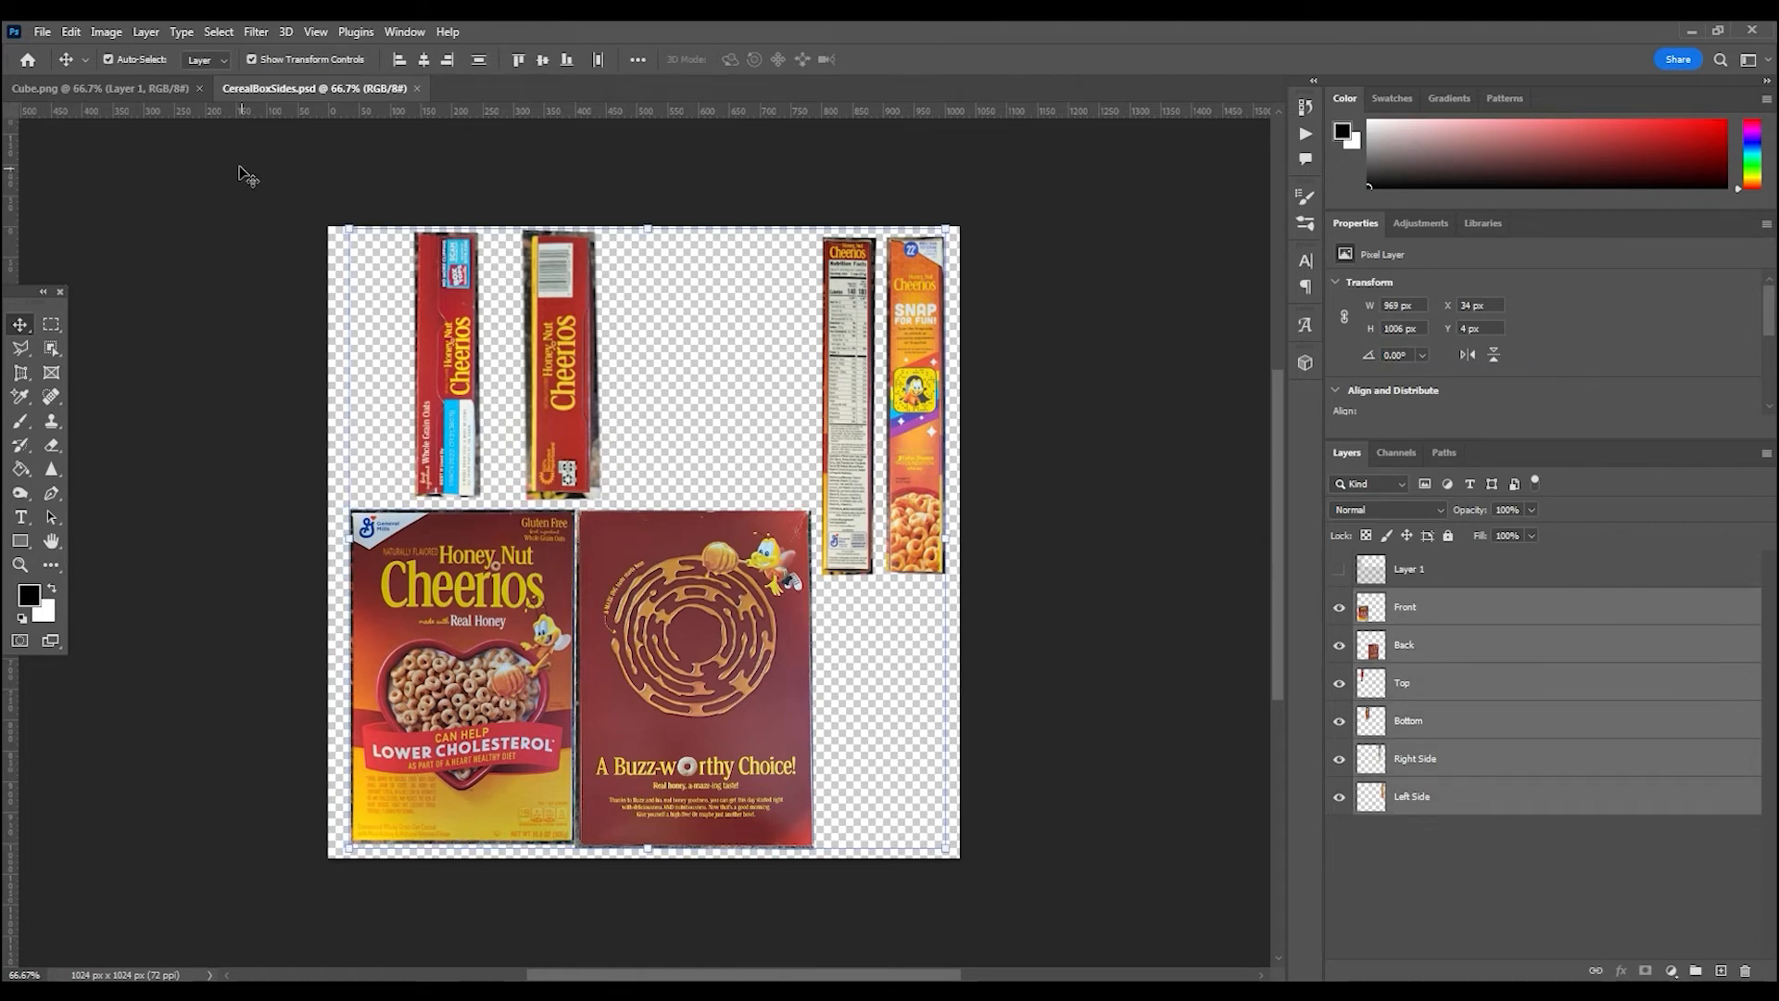
left_click(158, 89)
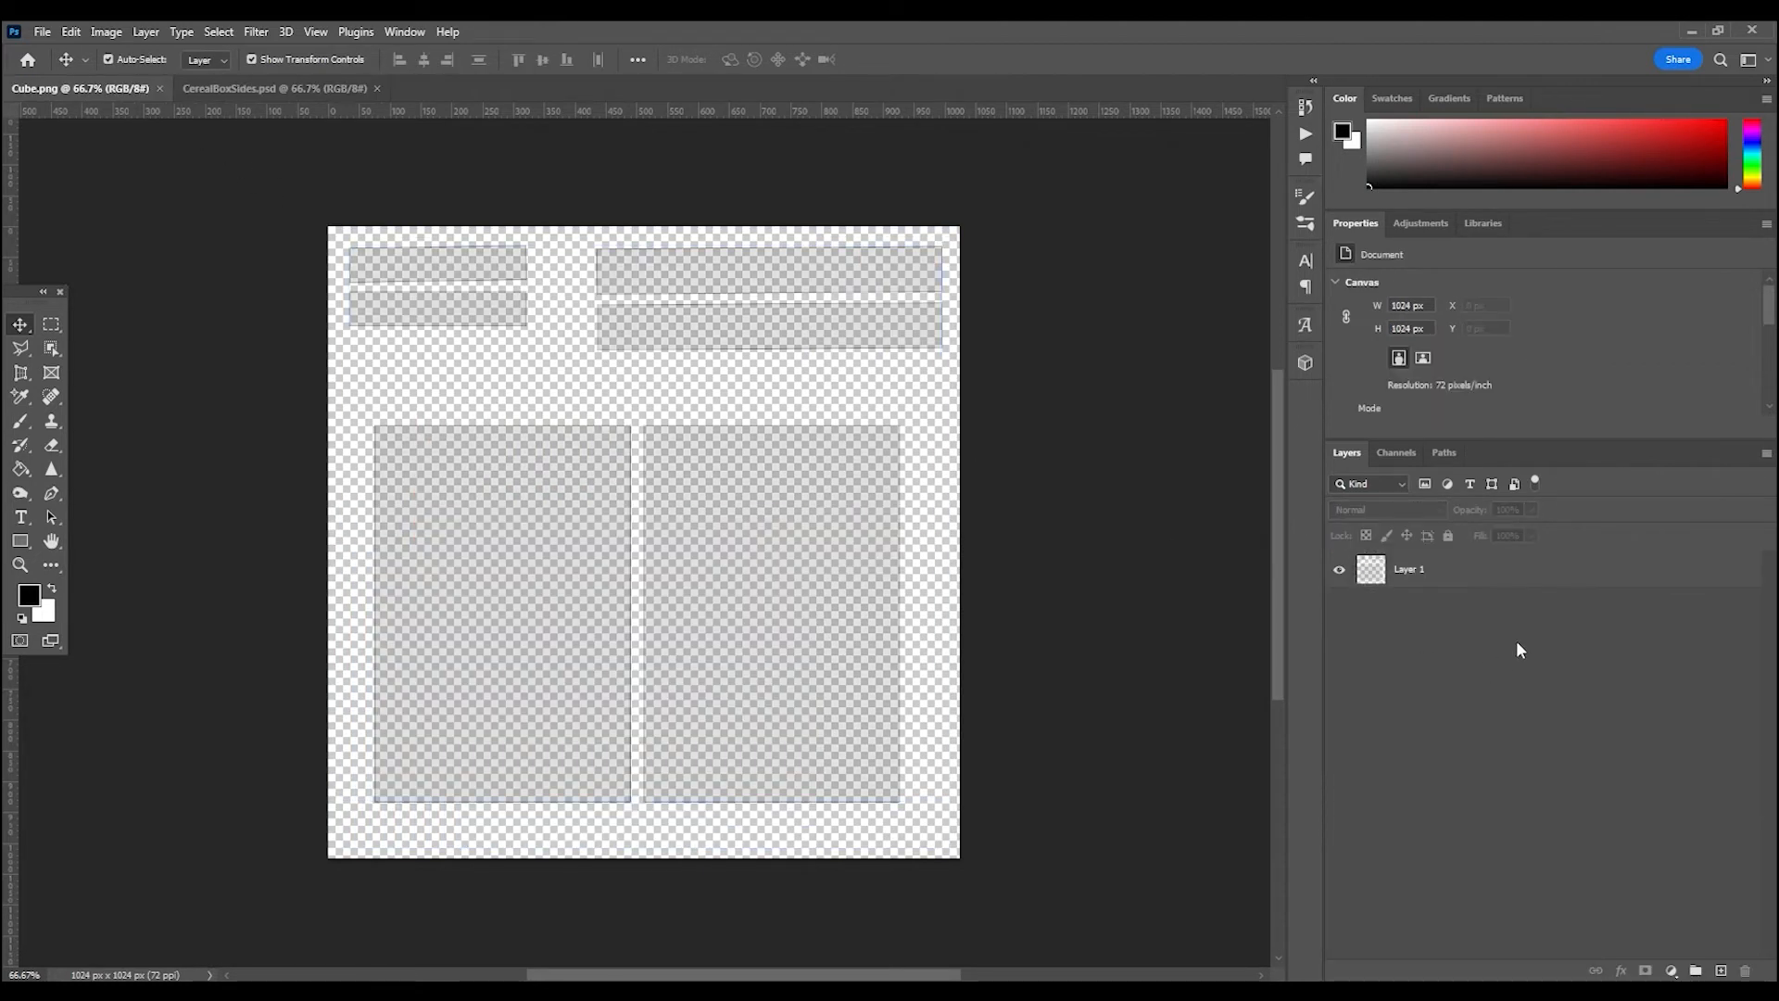
key("ctrl+v")
- Place the UV layout's Layer 1 above the pasted box artwork layers and lock it completely
left_click_drag(1462, 802, 1437, 567)
left_click(1409, 882)
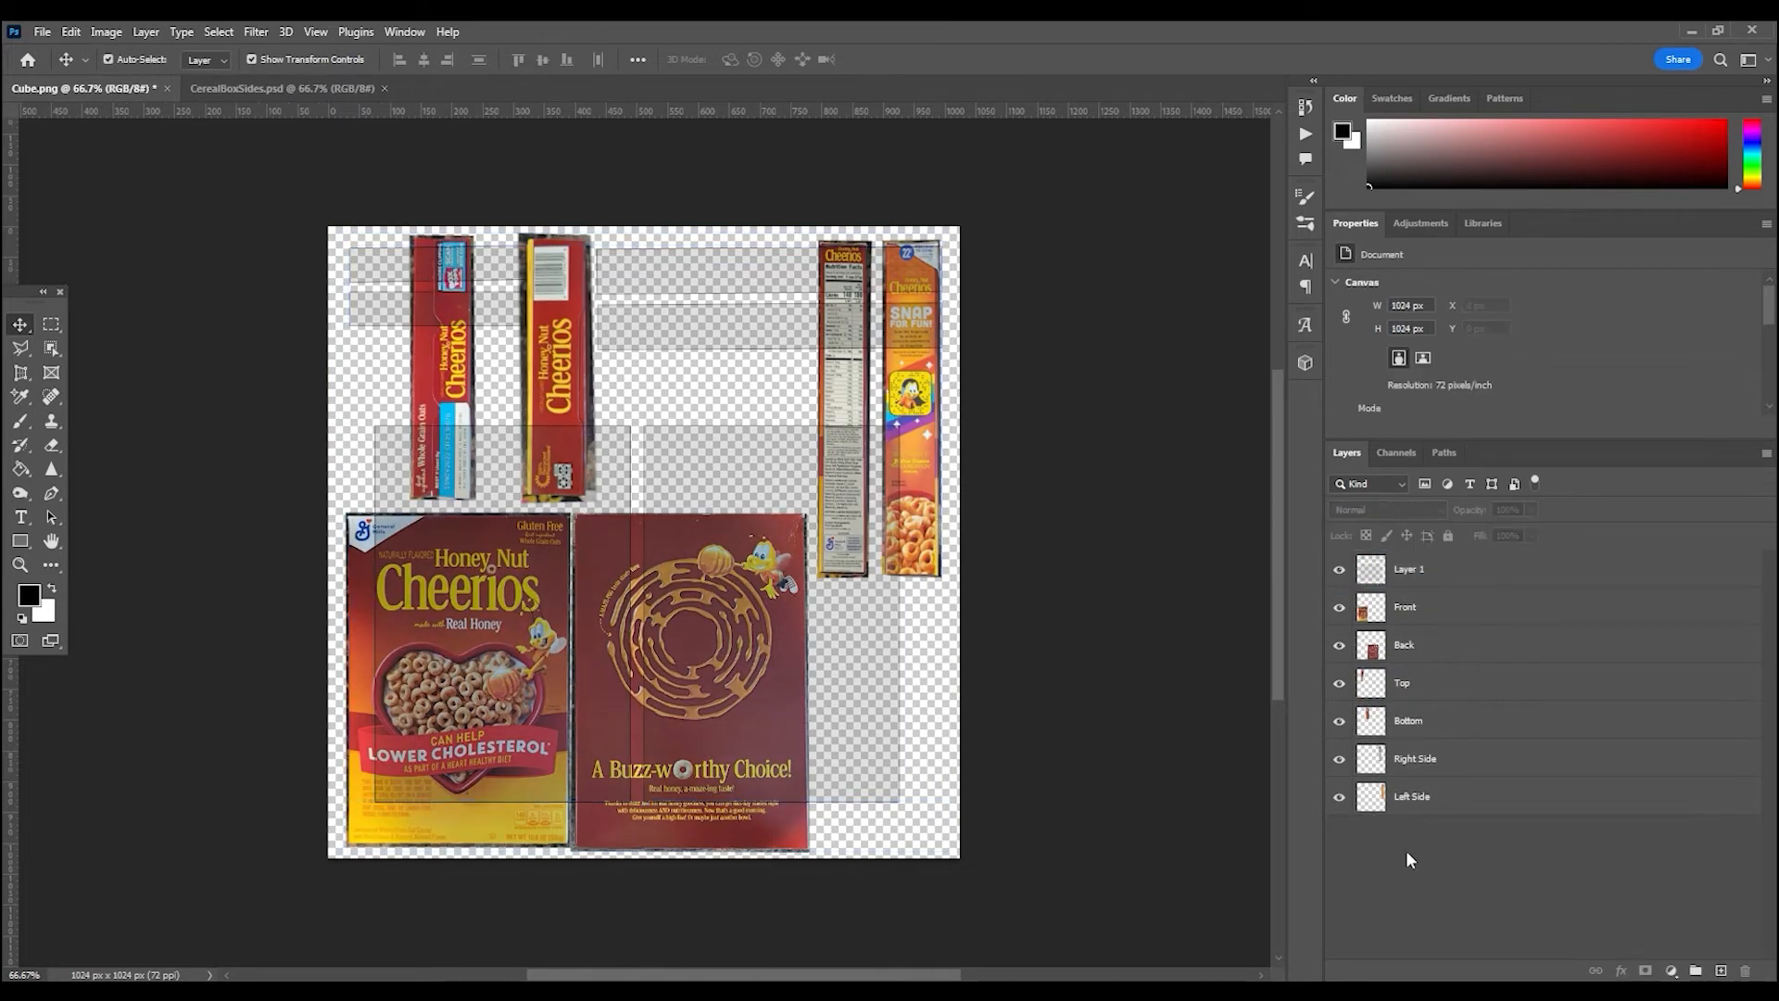
left_click(1430, 582)
left_click(1449, 536)
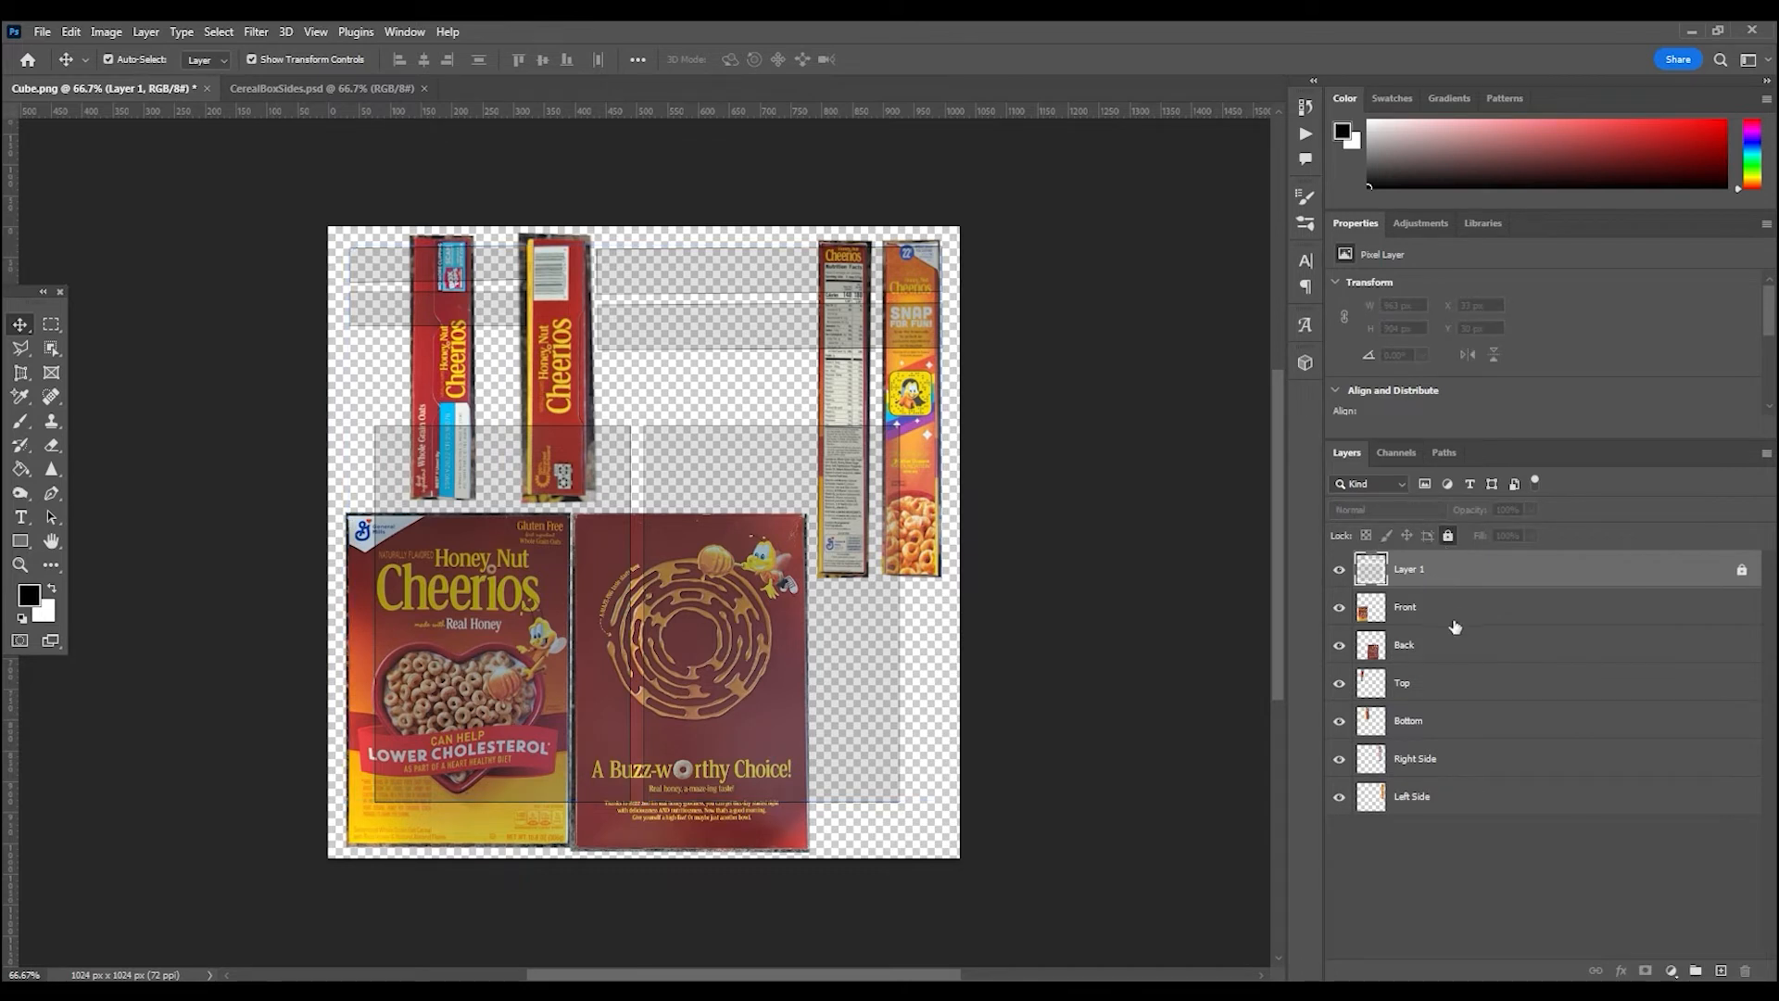
- Move the Front artwork onto the right large UV island and enlarge it to about 118.5% to fit
left_click(1449, 618)
left_click_drag(486, 837, 891, 815)
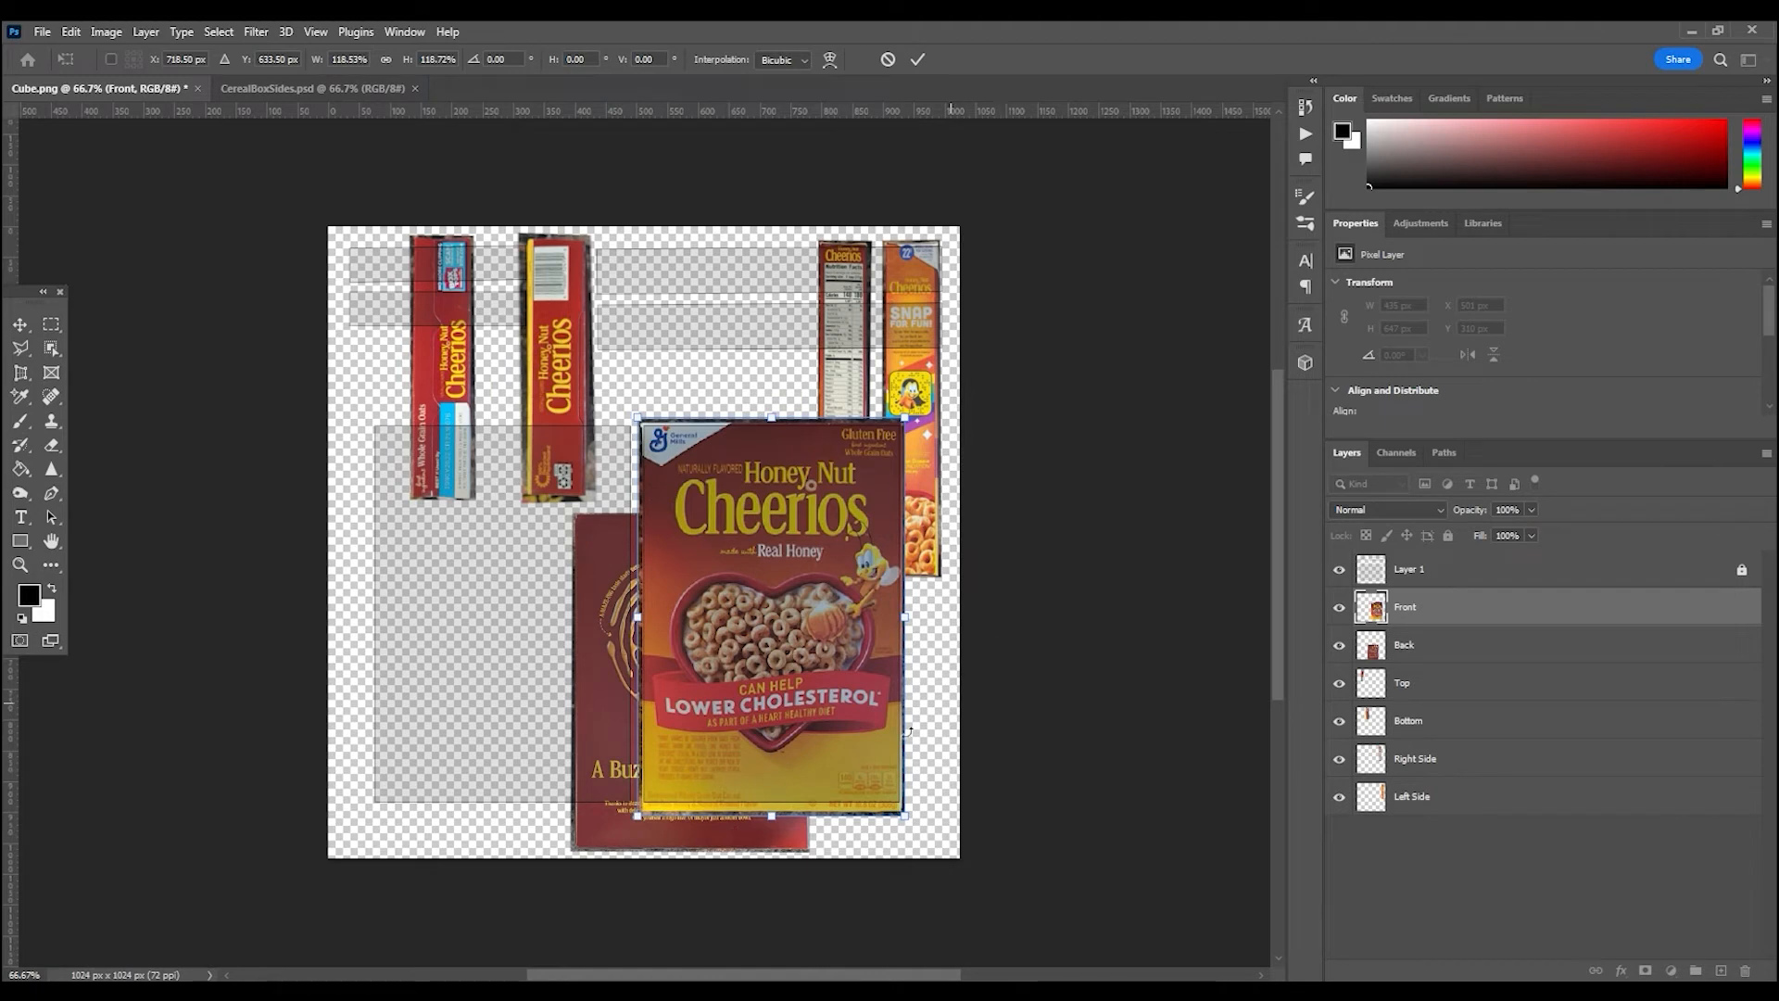
left_click(917, 59)
key("ctrl+t")
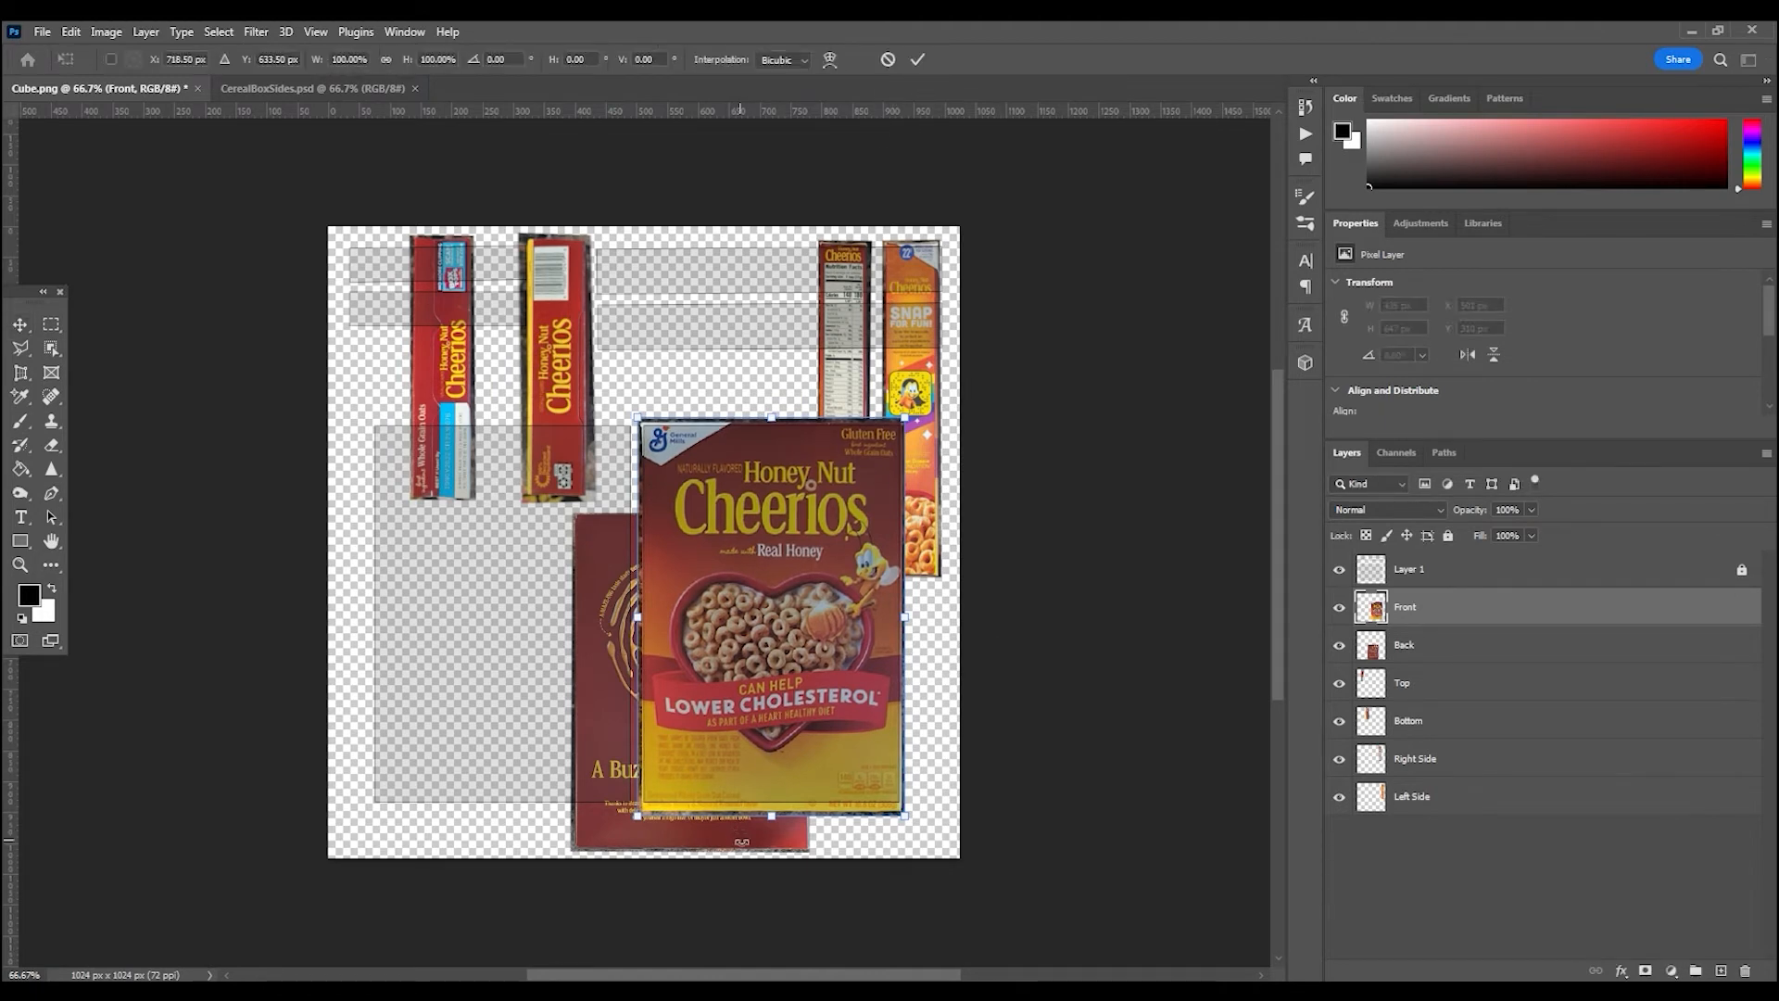
left_click(917, 59)
- Move the Back artwork onto the left large UV island and scale it to about 112.85% to fit
left_click_drag(607, 602, 408, 512)
left_click_drag(609, 761, 637, 803)
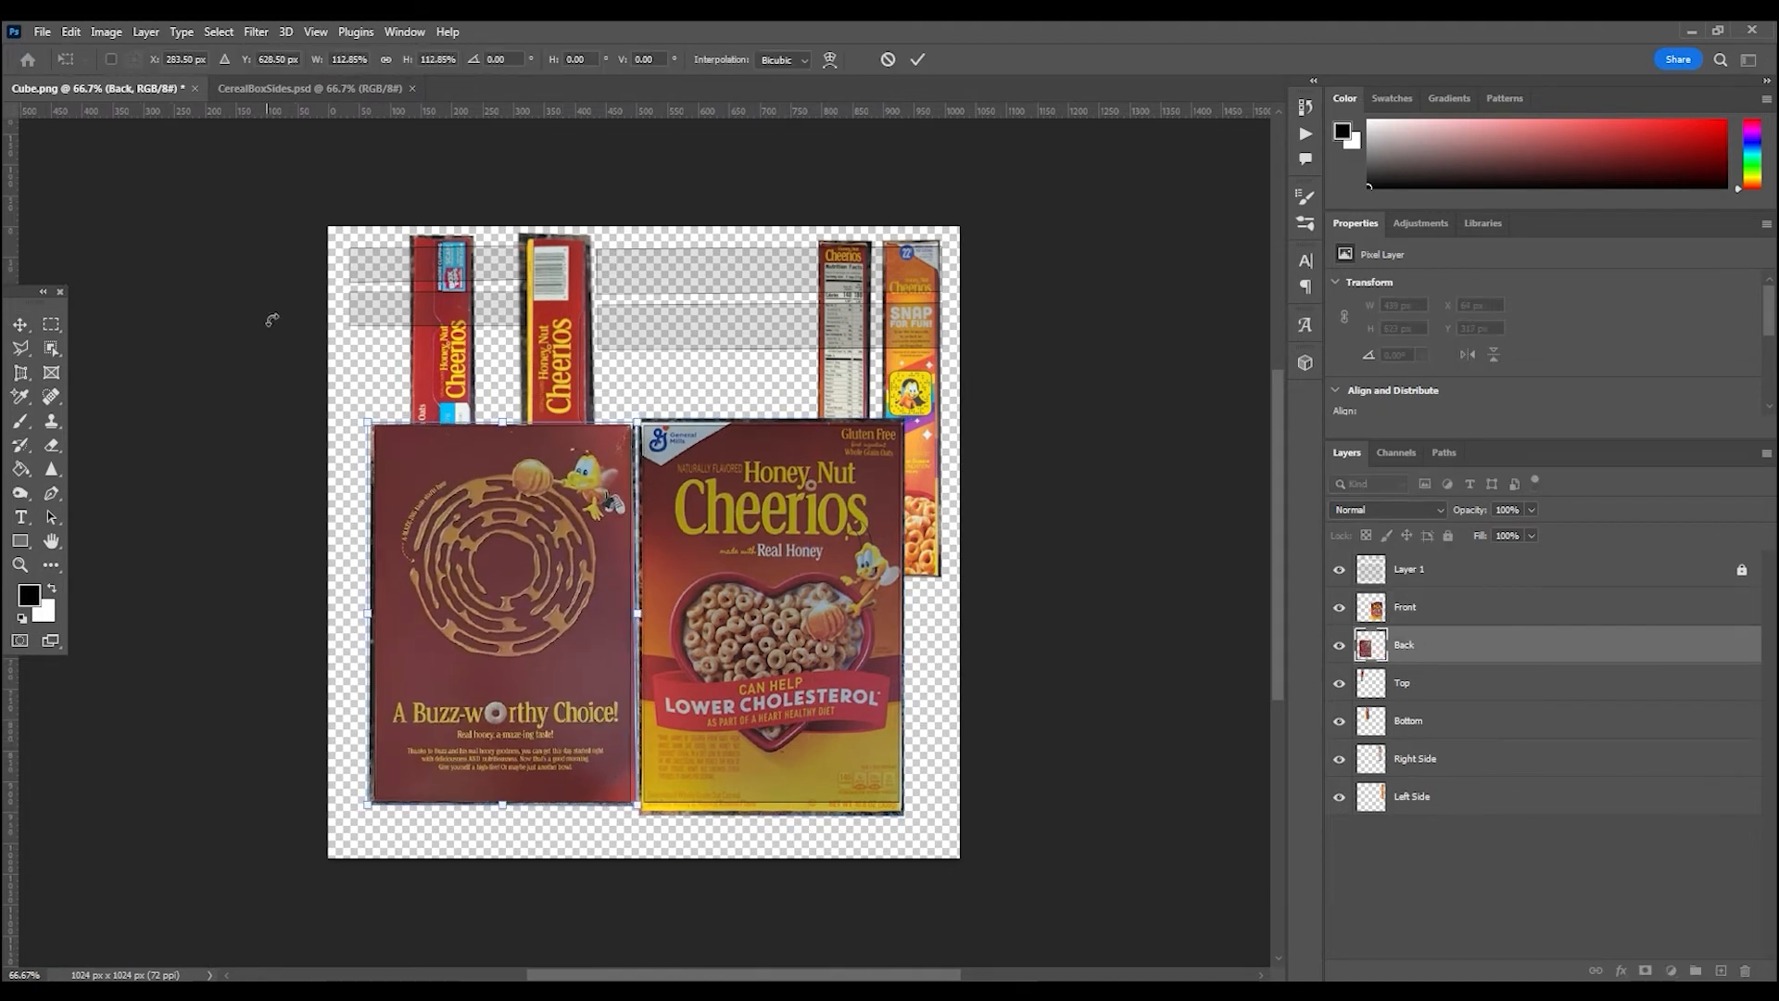
left_click(917, 62)
- Rotate the orange "Snap" side strip to horizontal and fit it onto the upper long UV island
left_click(911, 393)
left_click_drag(951, 232, 1089, 445)
left_click_drag(947, 404, 801, 270)
left_click_drag(933, 246, 943, 243)
left_click_drag(673, 269, 674, 266)
left_click(917, 59)
- Rotate the nutrition facts side strip to horizontal and place it on the lower long UV island
left_click(845, 370)
left_click_drag(879, 232, 1027, 443)
left_click_drag(938, 398, 943, 302)
- Rotate the Top artwork with the blue panel to horizontal and fit it onto the upper short UV island
left_click(437, 374)
left_click_drag(480, 231, 583, 406)
left_click_drag(514, 373, 533, 286)
- Rotate the Bottom artwork about 90°, scale it to about 69.5%, fit it onto the lower short UV island and clear the selection
left_click(558, 369)
left_click_drag(601, 235, 505, 325)
left_click_drag(274, 319, 341, 314)
left_click_drag(418, 318, 416, 313)
left_click_drag(540, 340, 531, 330)
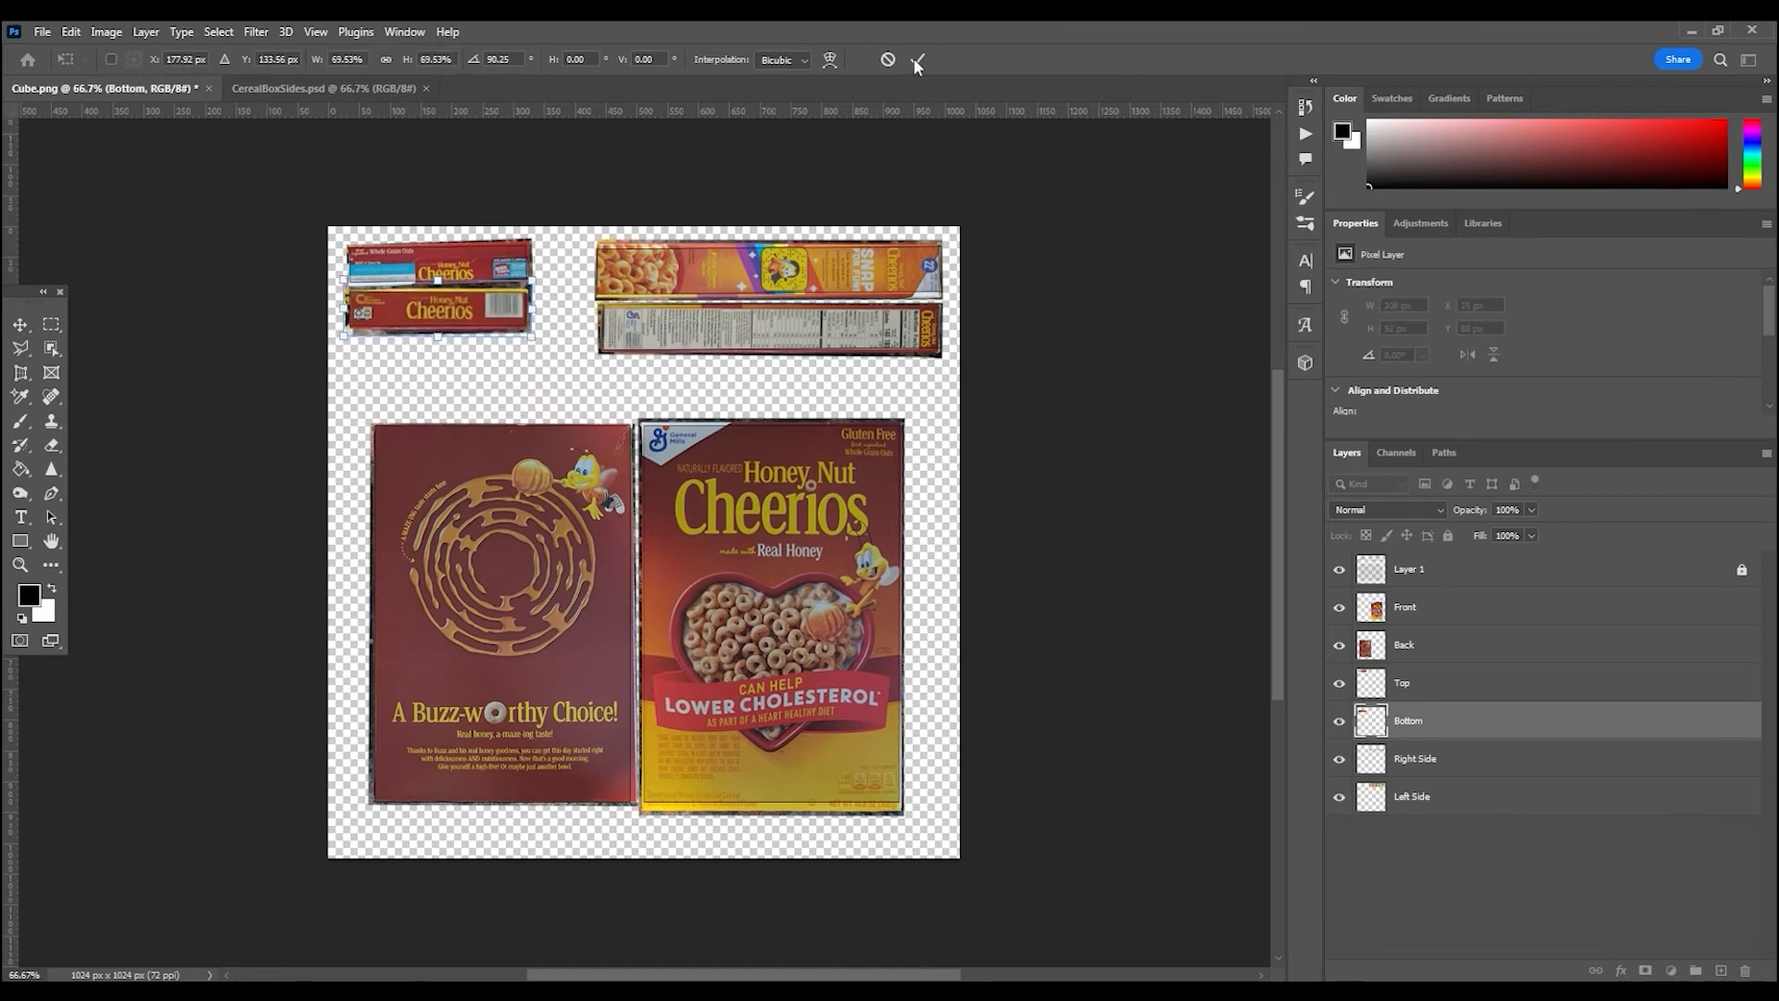
left_click(917, 60)
left_click(1236, 545)
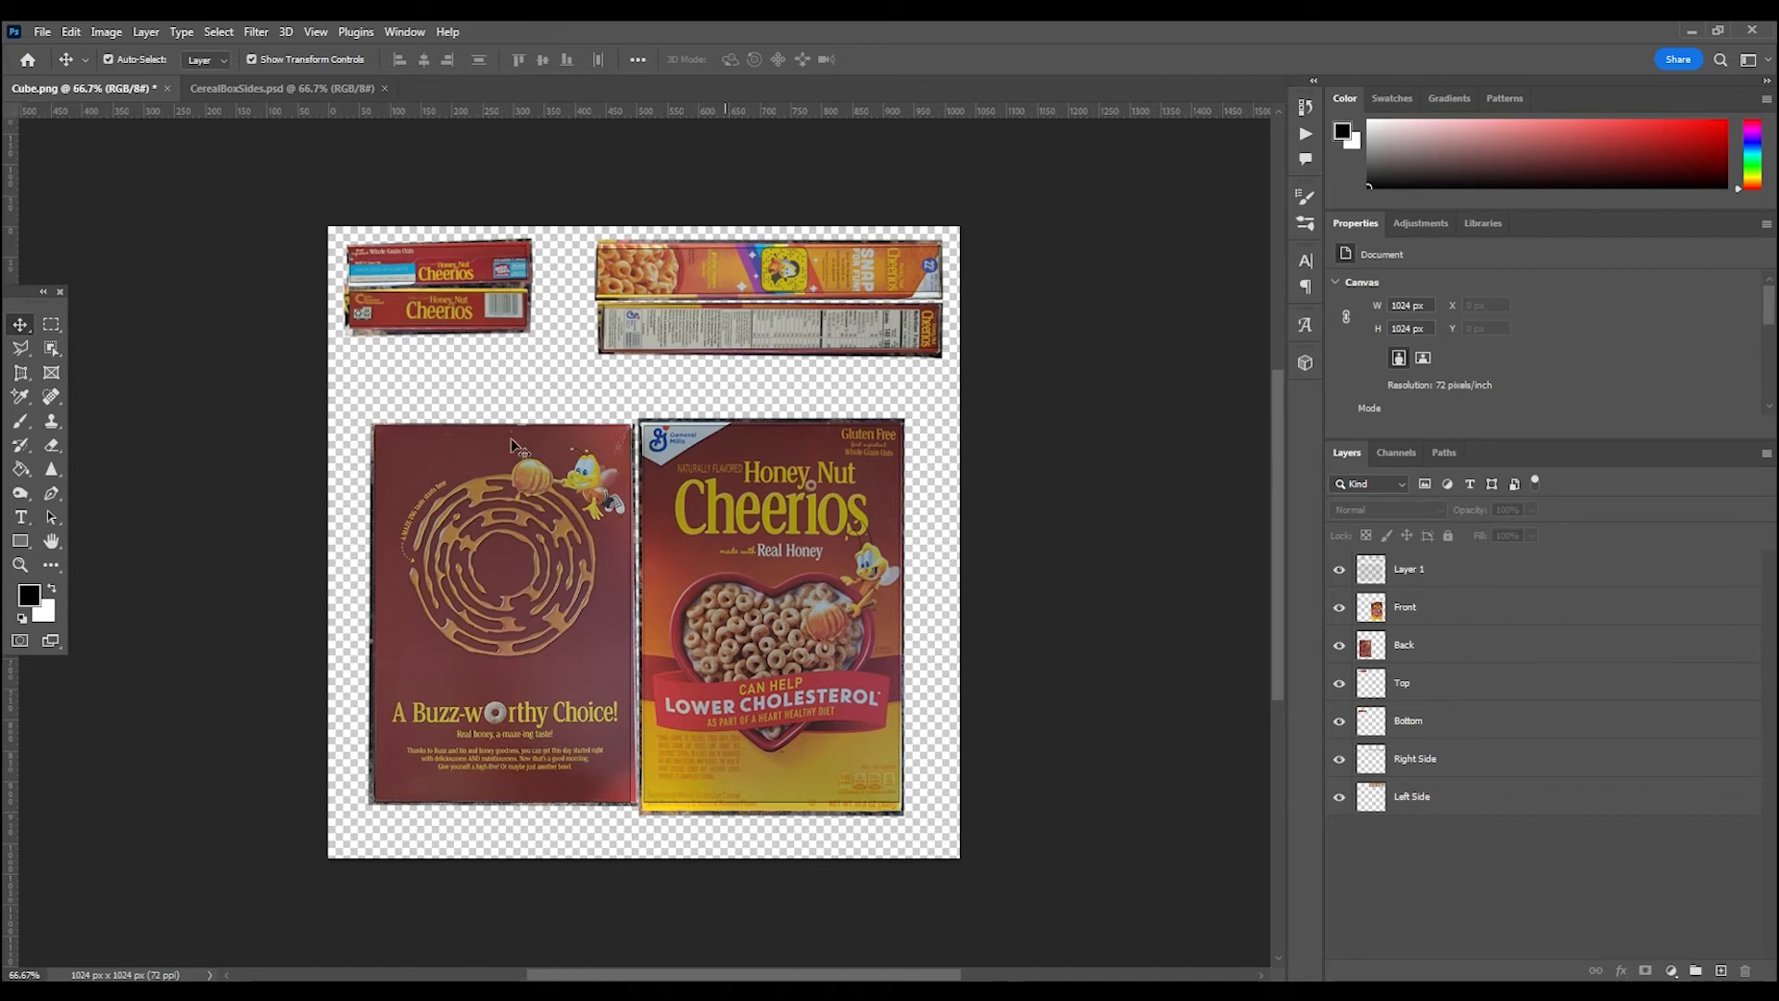
- Export the composed texture as a 1024 x 1024 PNG named Cube_WImages to the Desktop
left_click(43, 34)
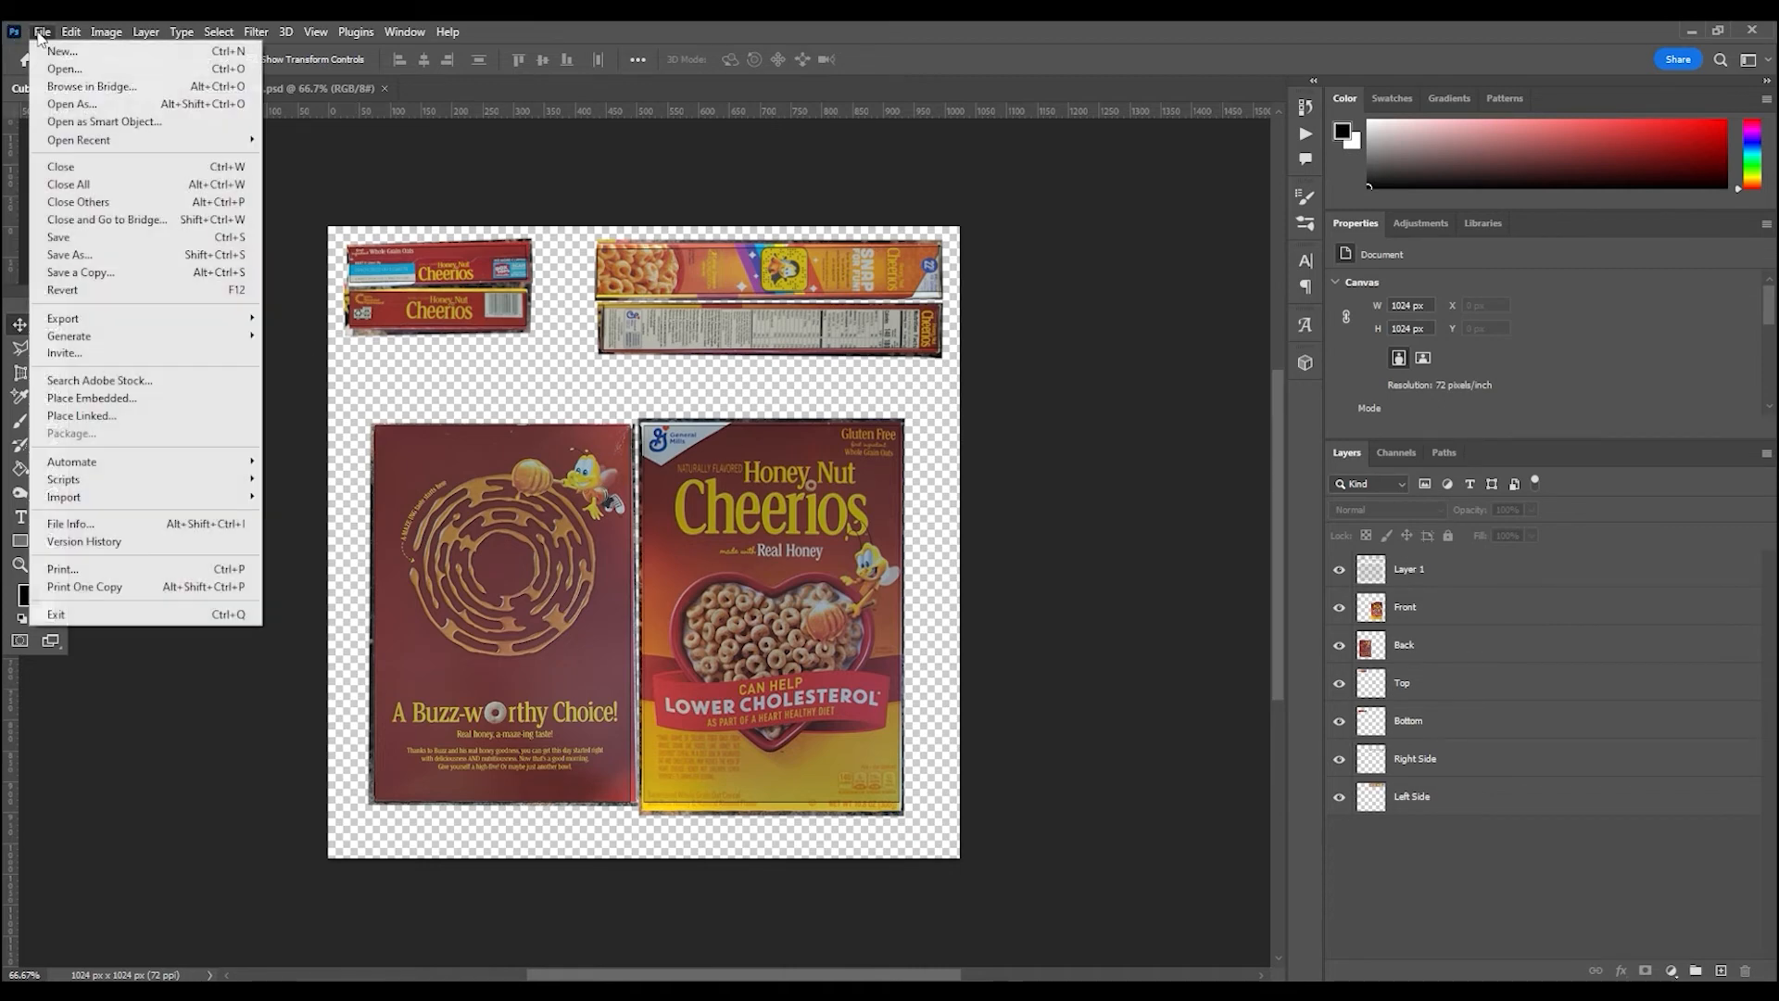
mouse_move(124, 317)
left_click(361, 335)
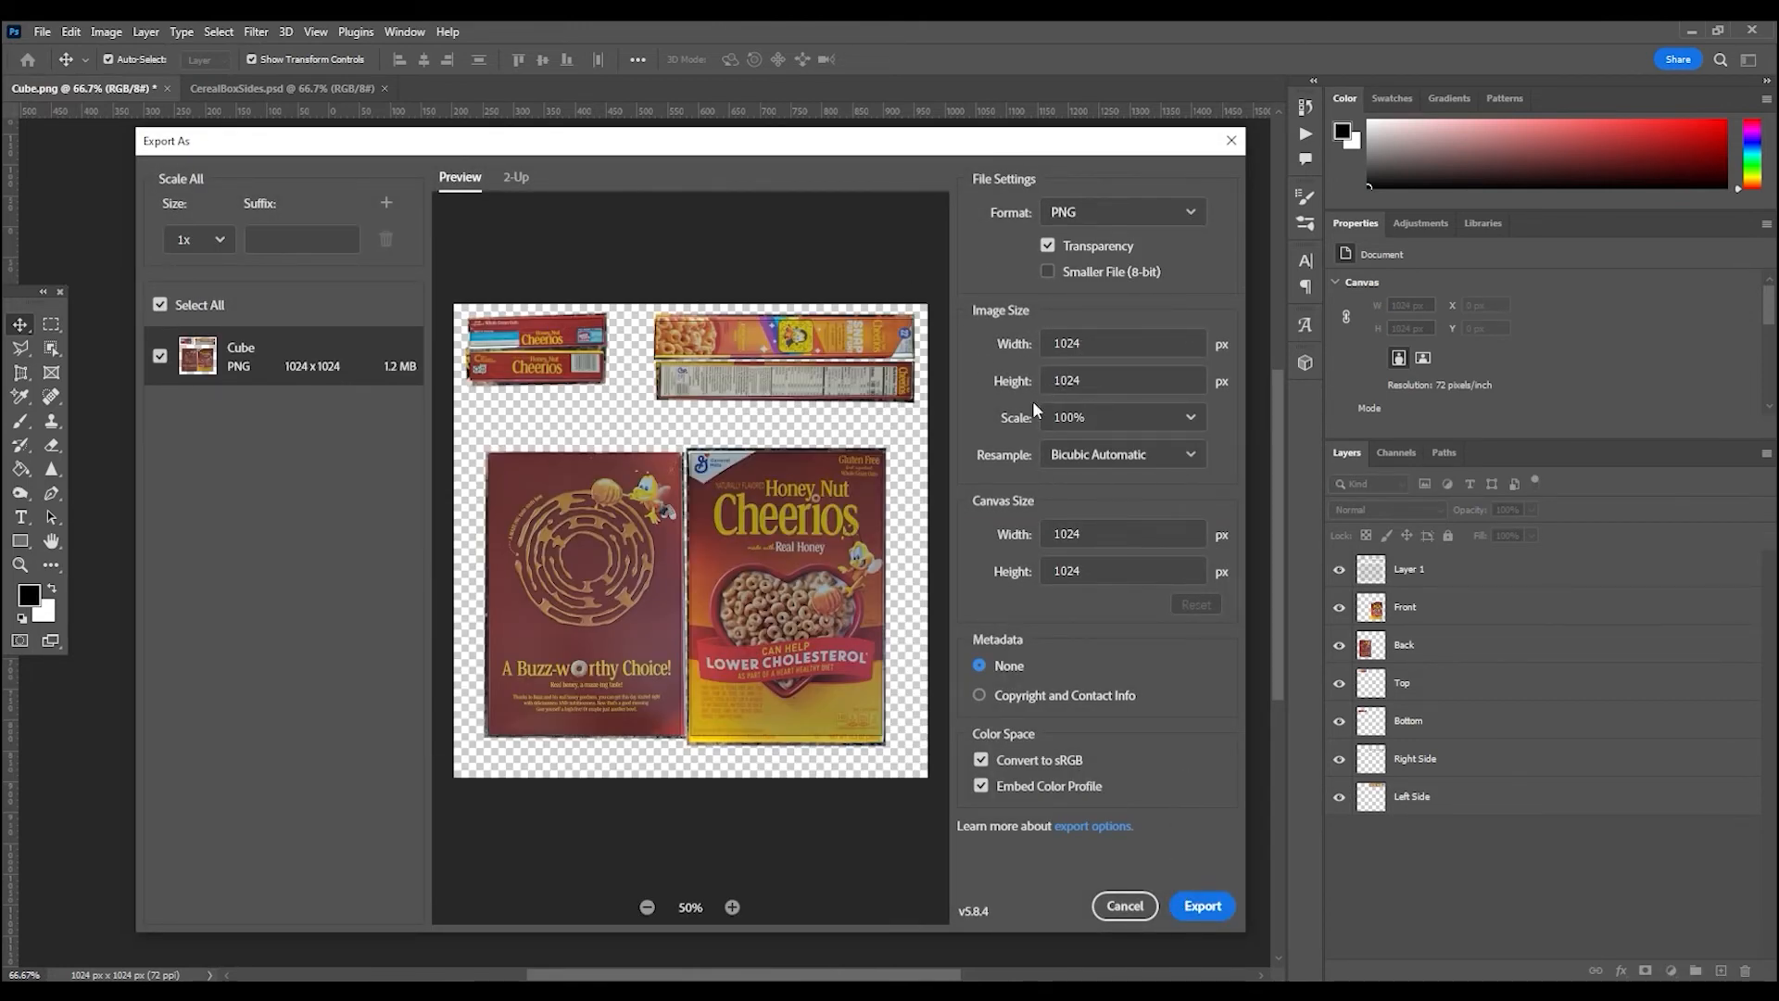
left_click(1204, 906)
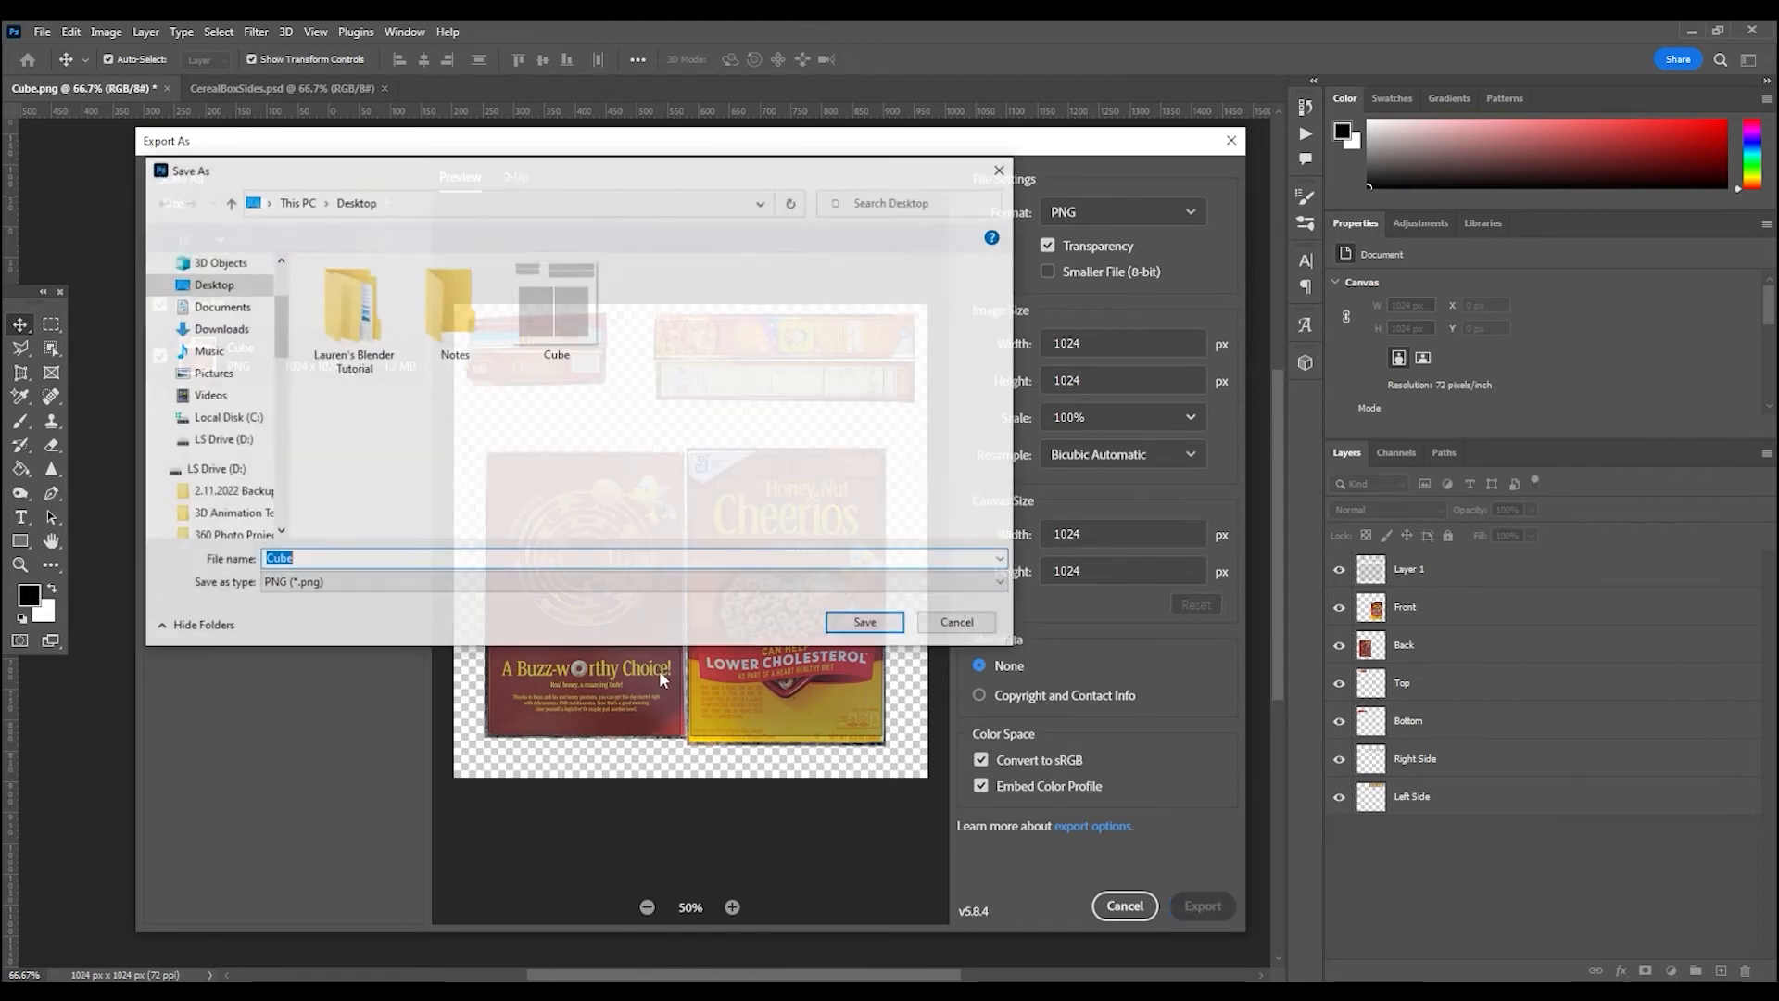
left_click(309, 559)
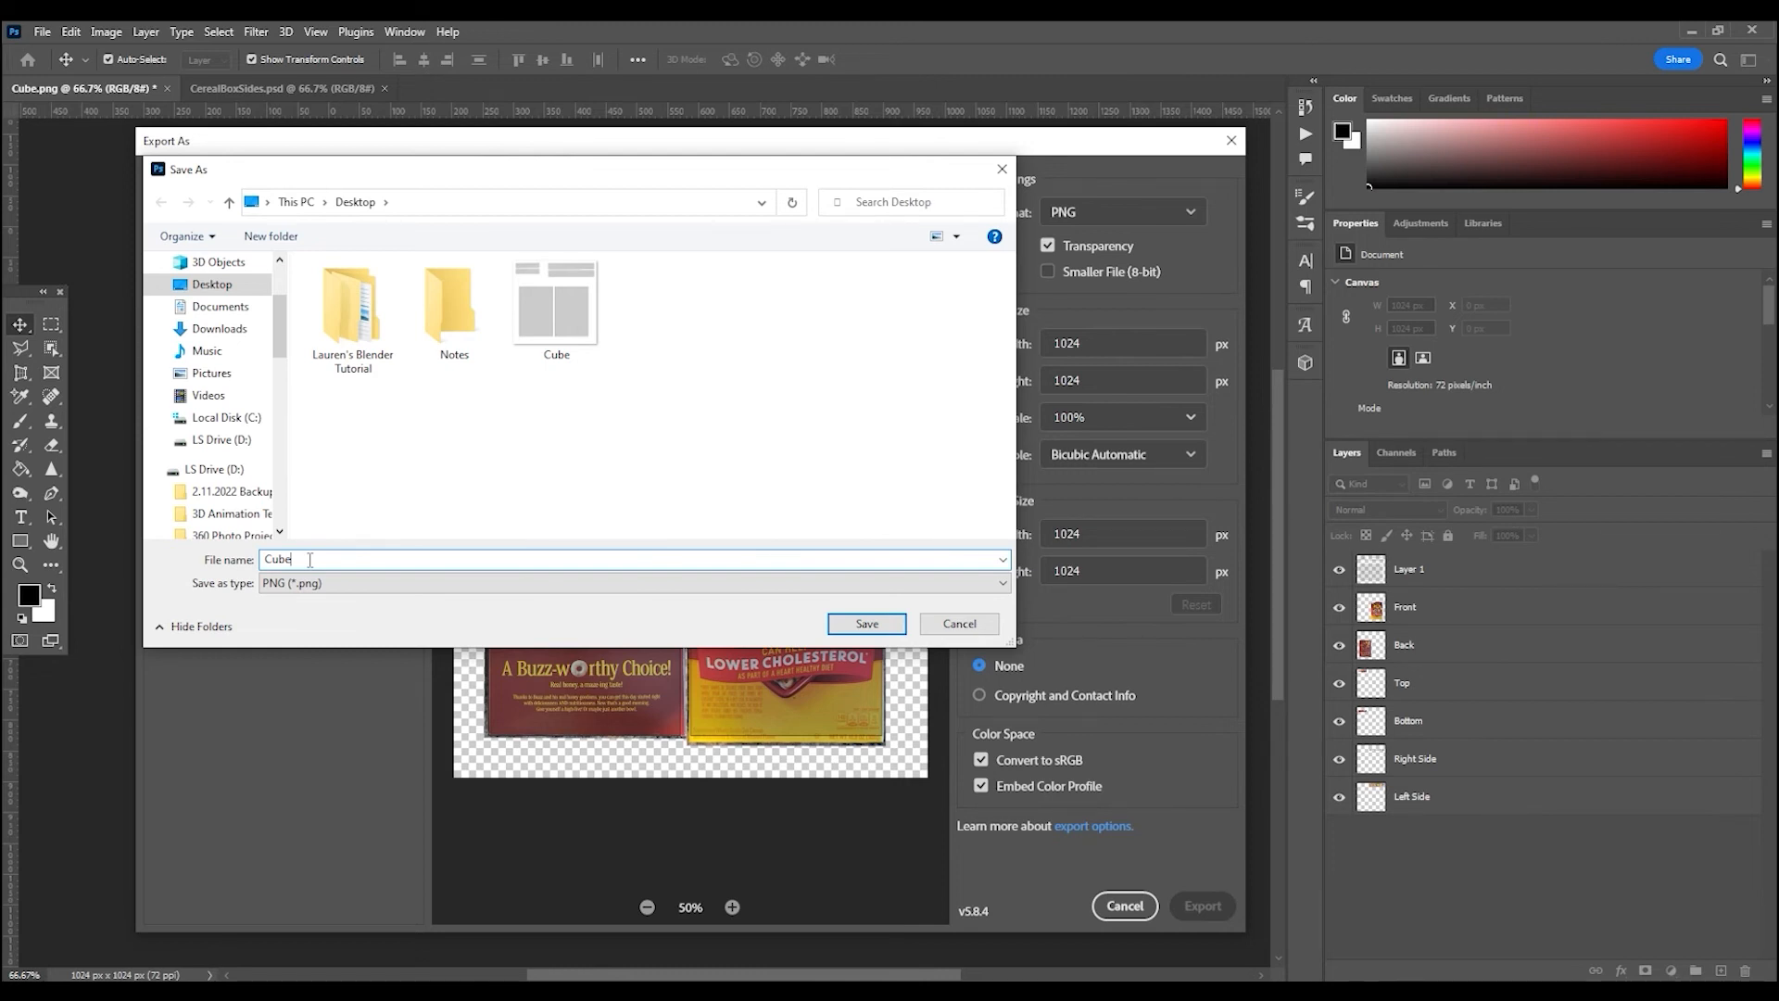
type("_WImag")
left_click(868, 625)
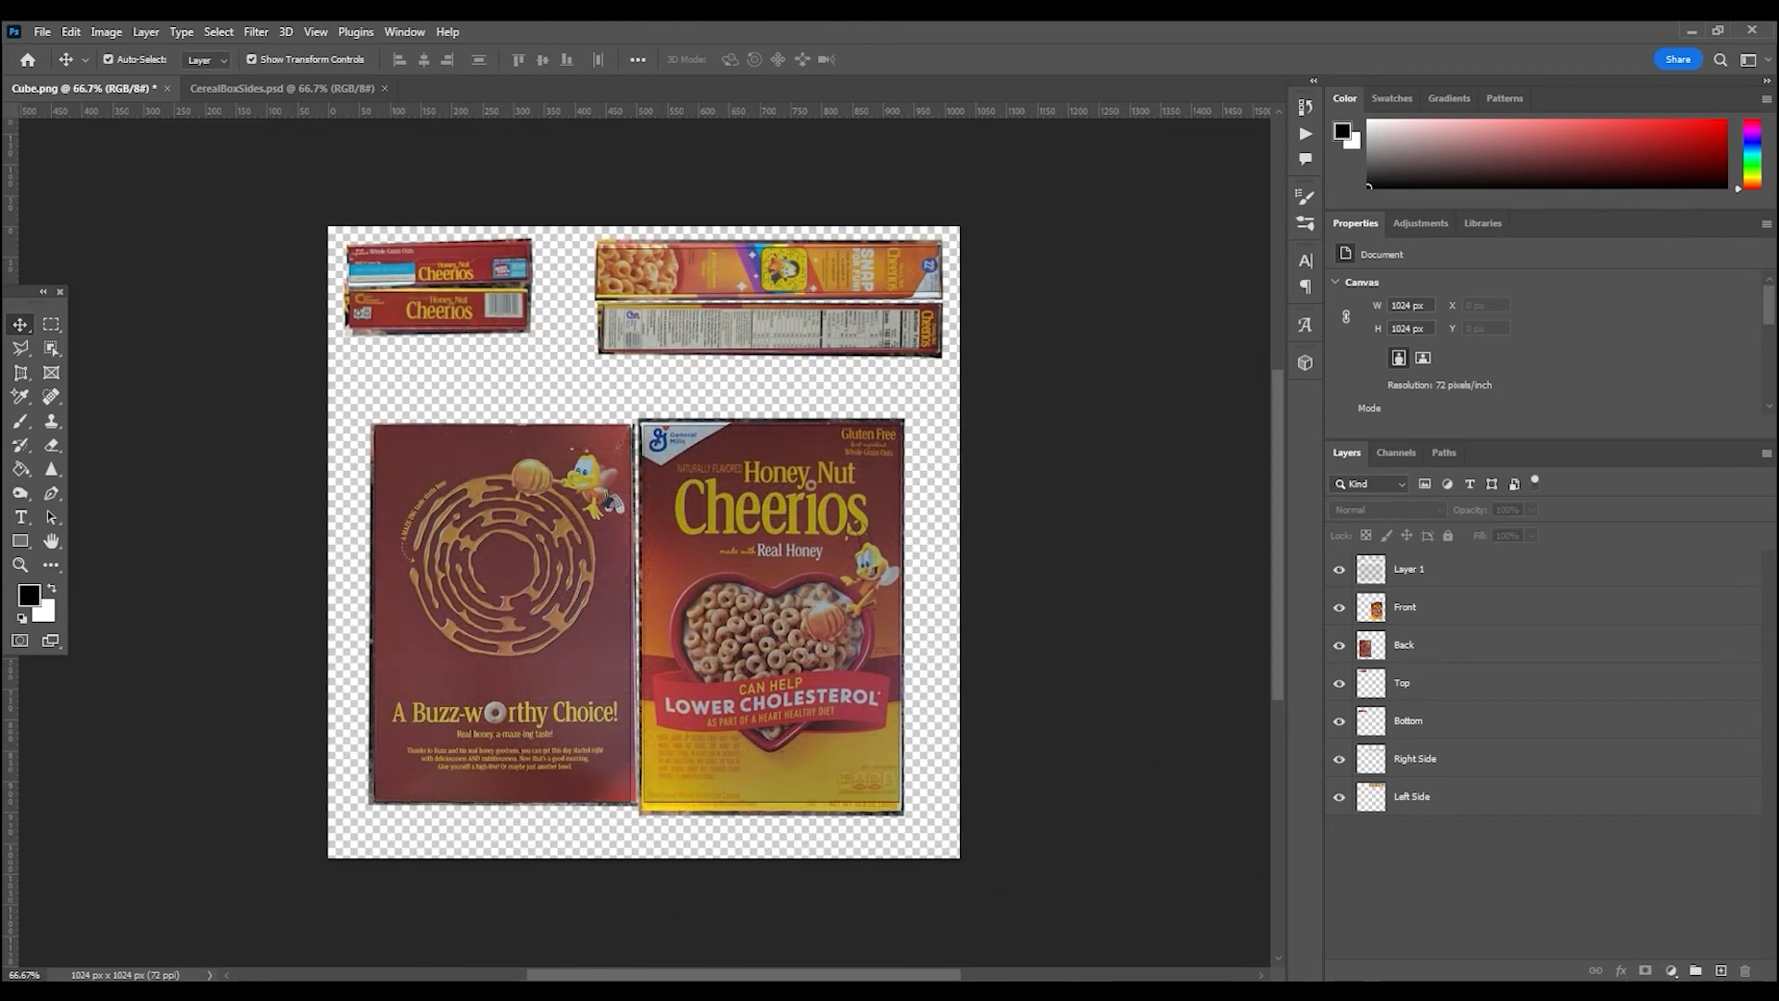
- Switch to Blender and open Cube_WImages.png from the Desktop as the image in the UV editor
key("alt+Tab")
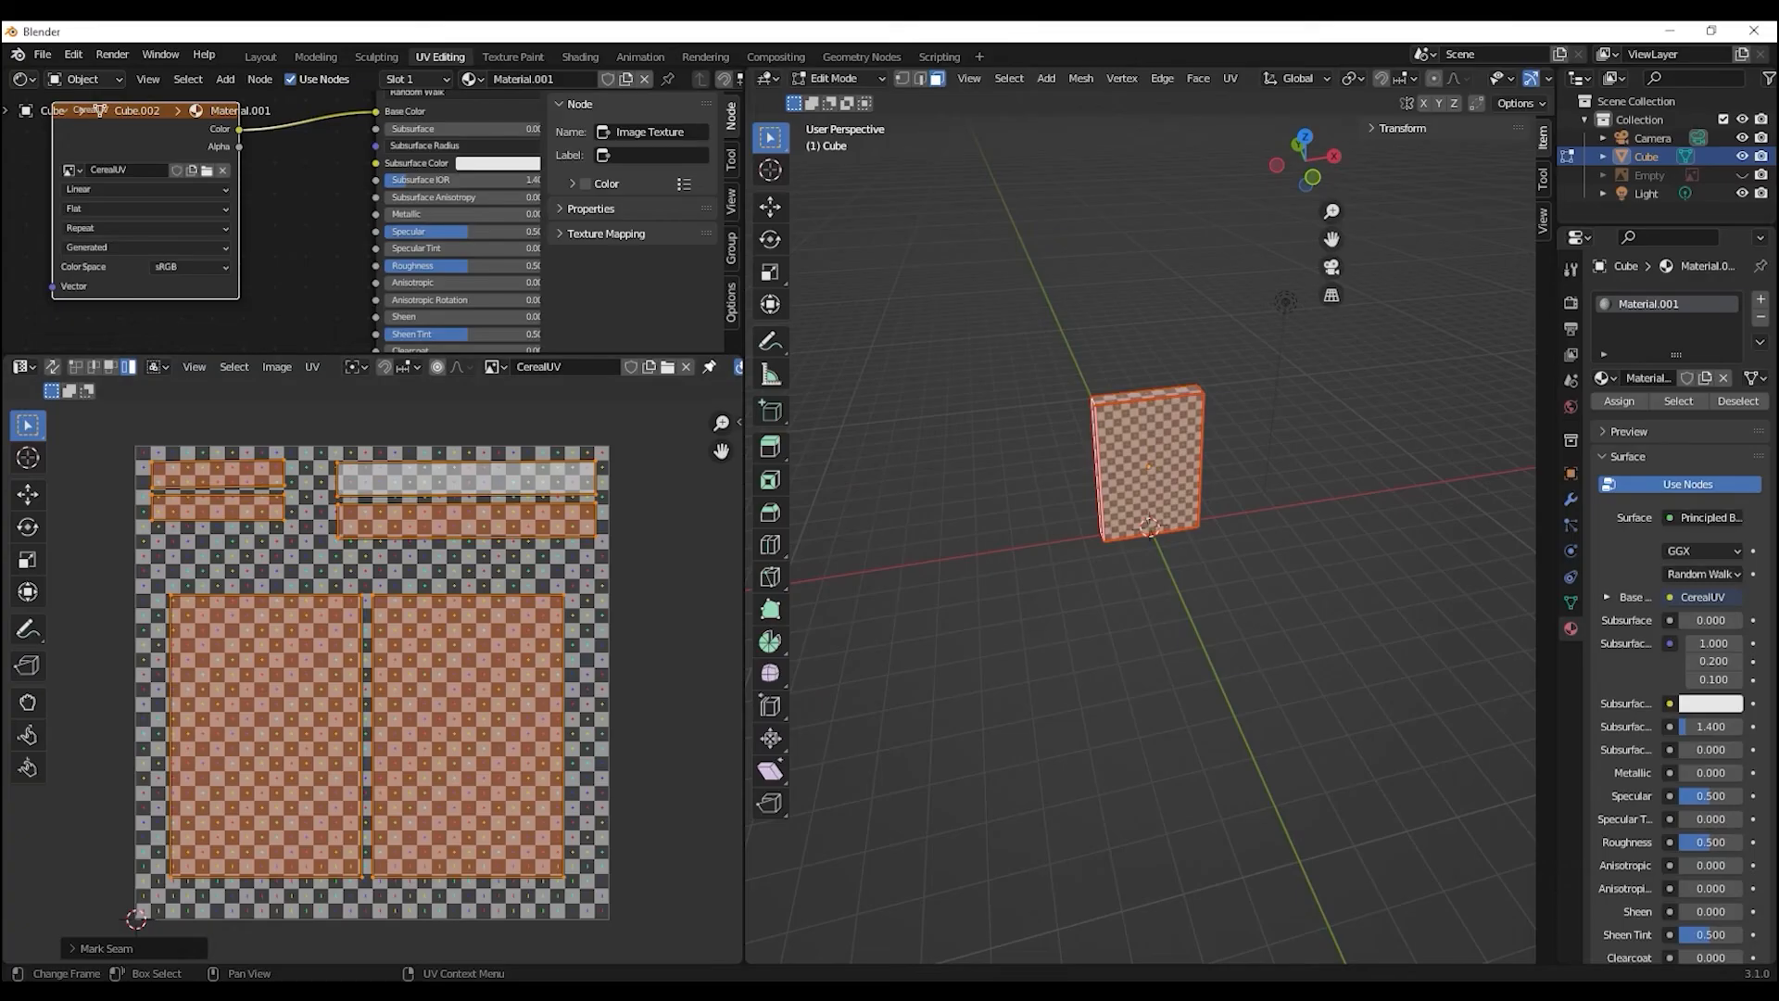
left_click(668, 369)
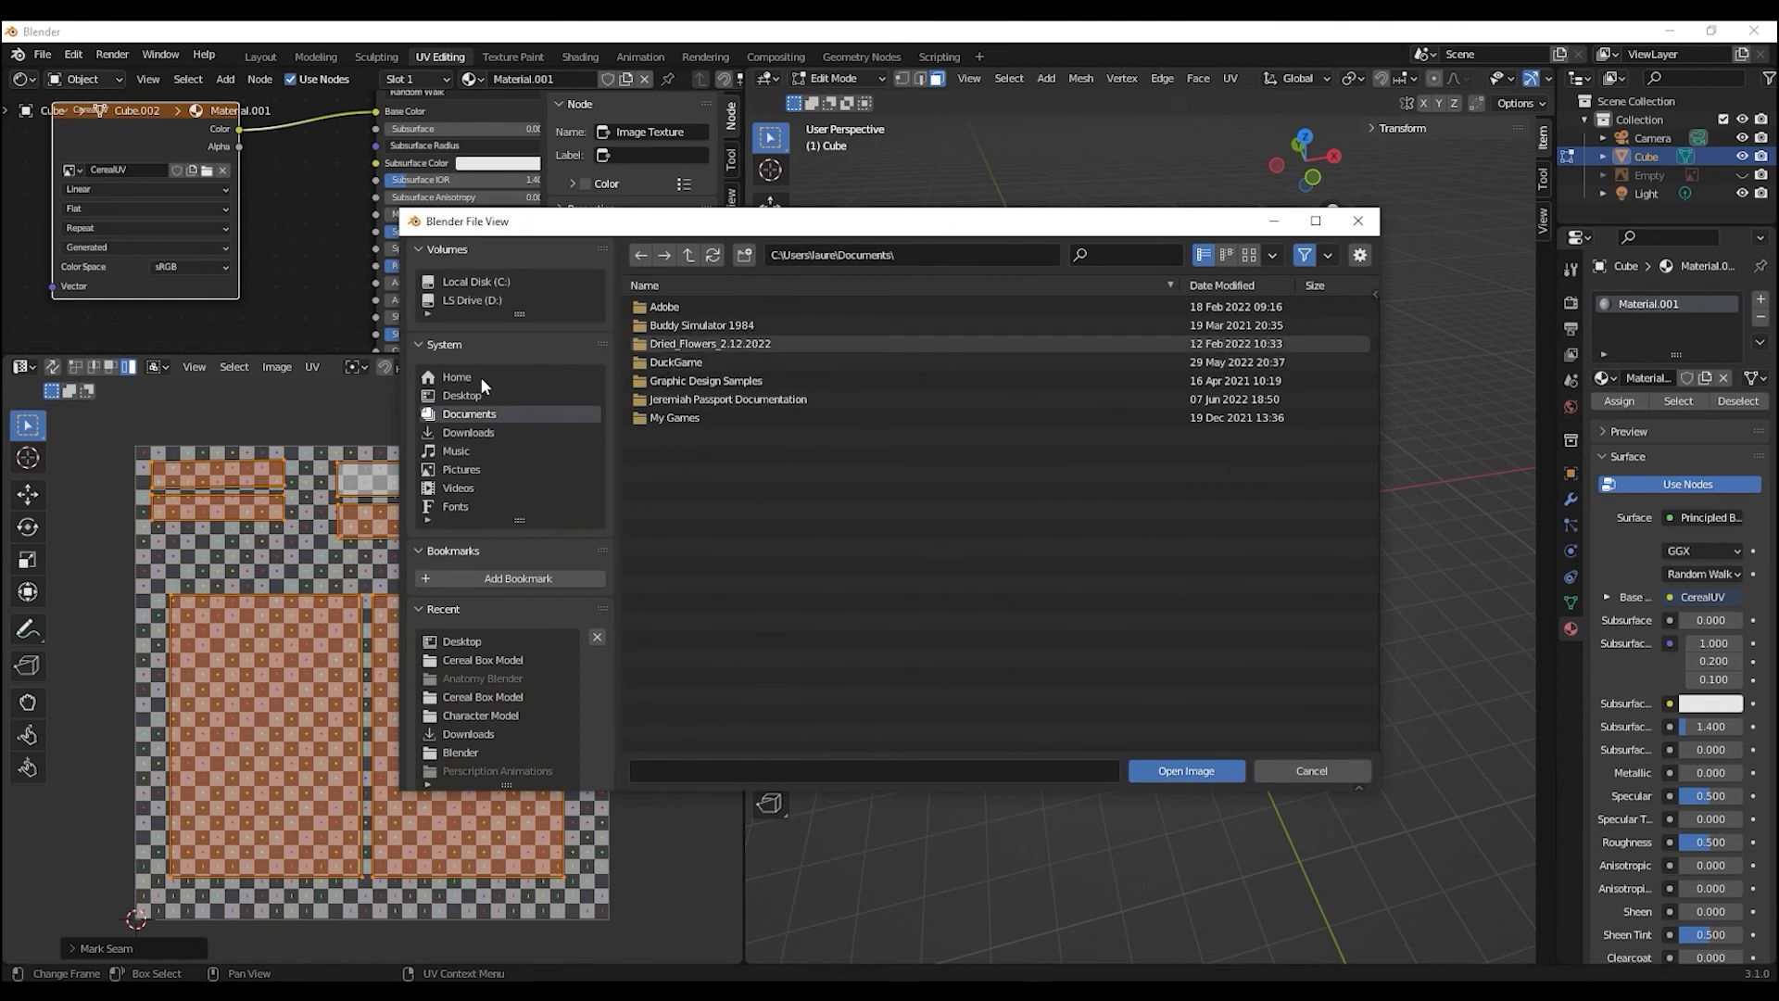
left_click(463, 394)
left_click(665, 362)
left_click(1197, 774)
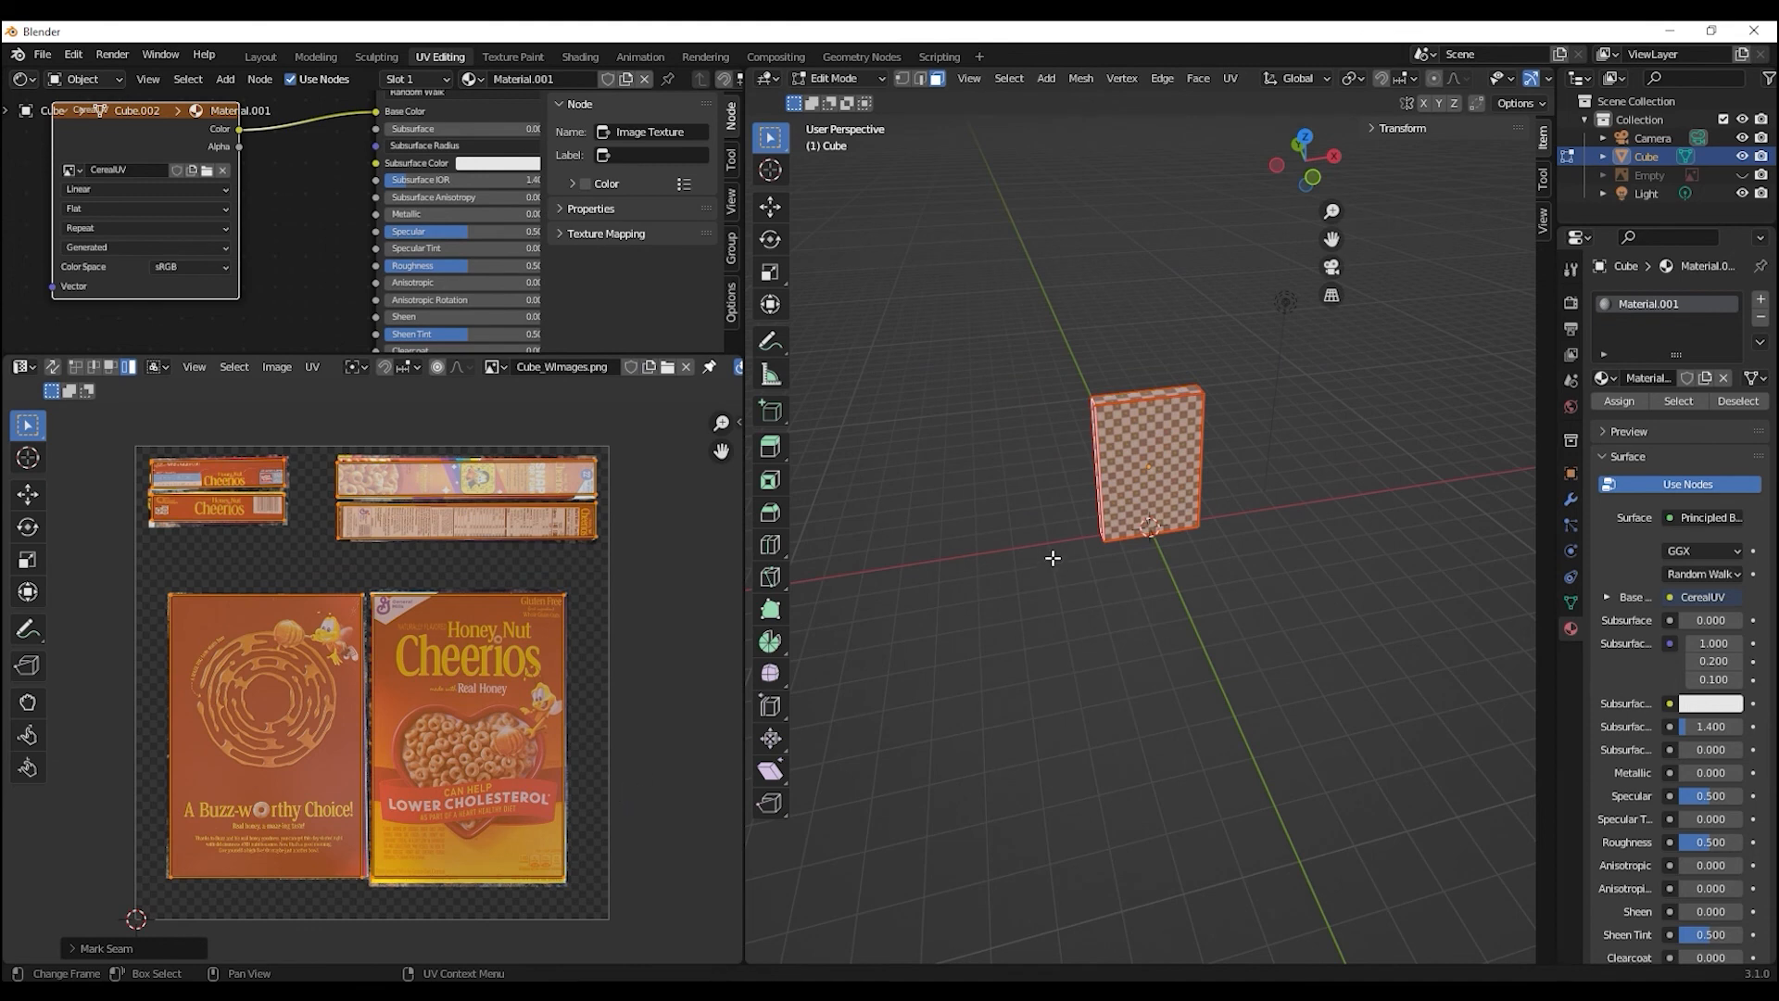
- Set the material's Image Texture node to use Cube_WImages.png and view the textured box from the front
middle_click_drag(1046, 613, 1108, 626)
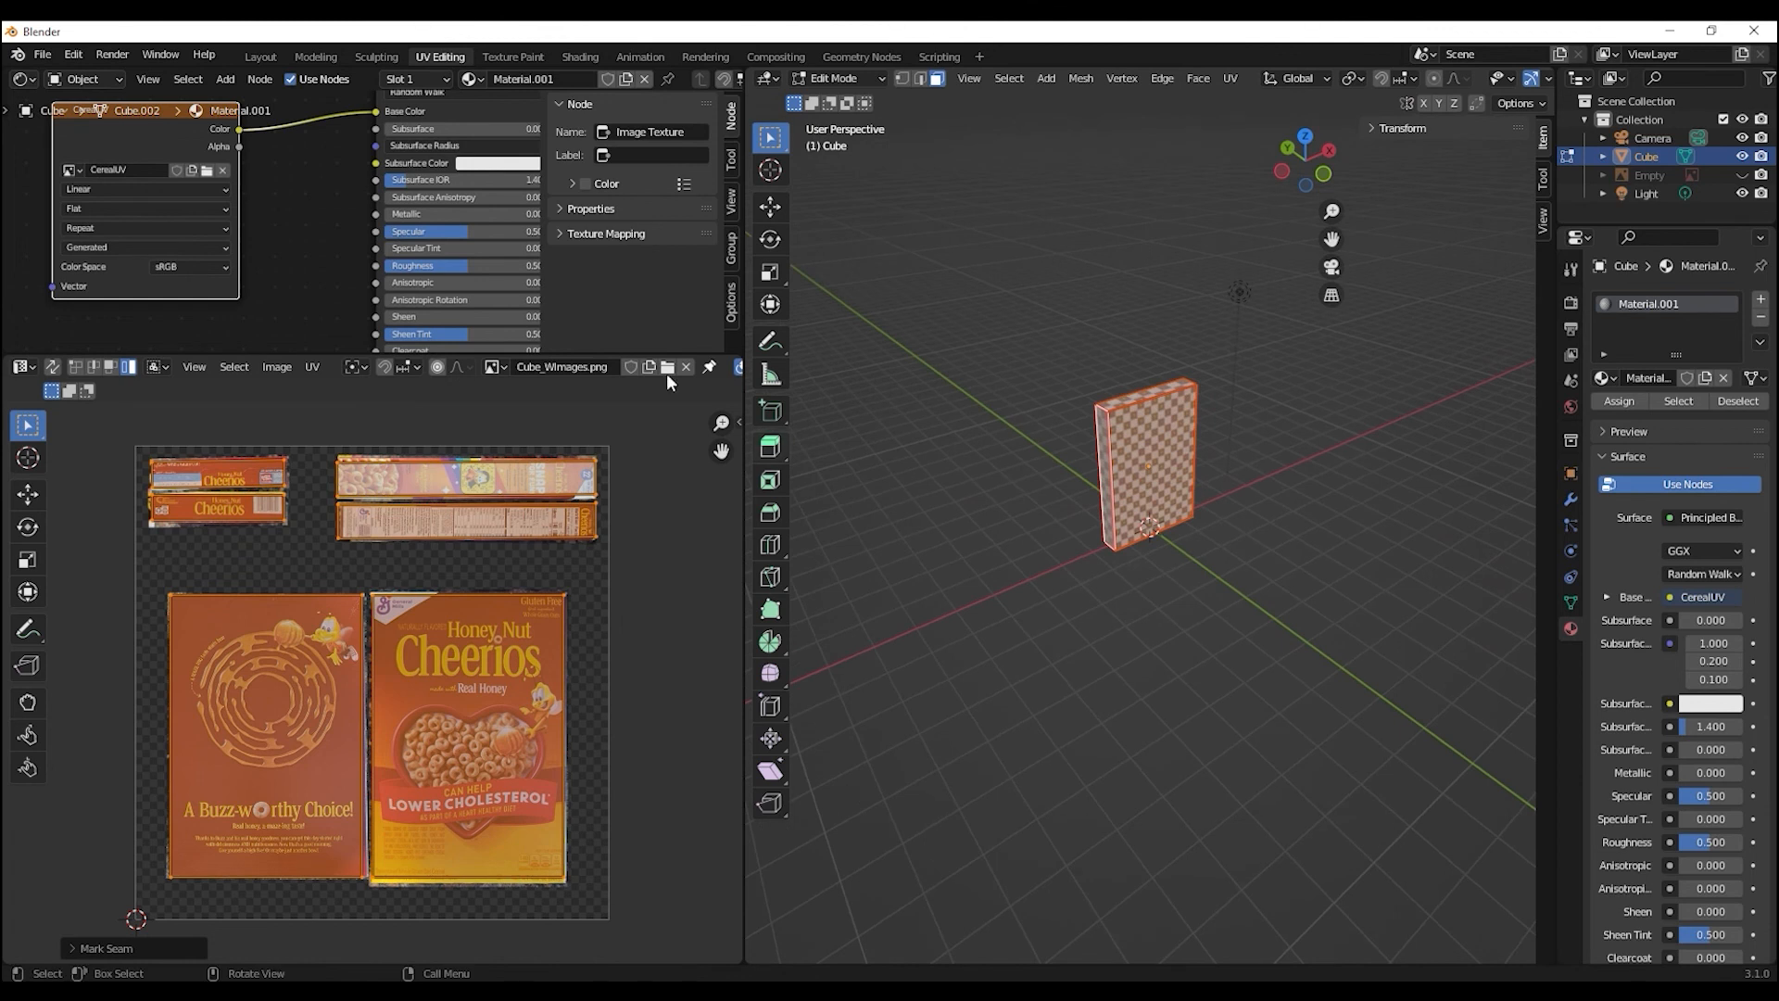
left_click(73, 171)
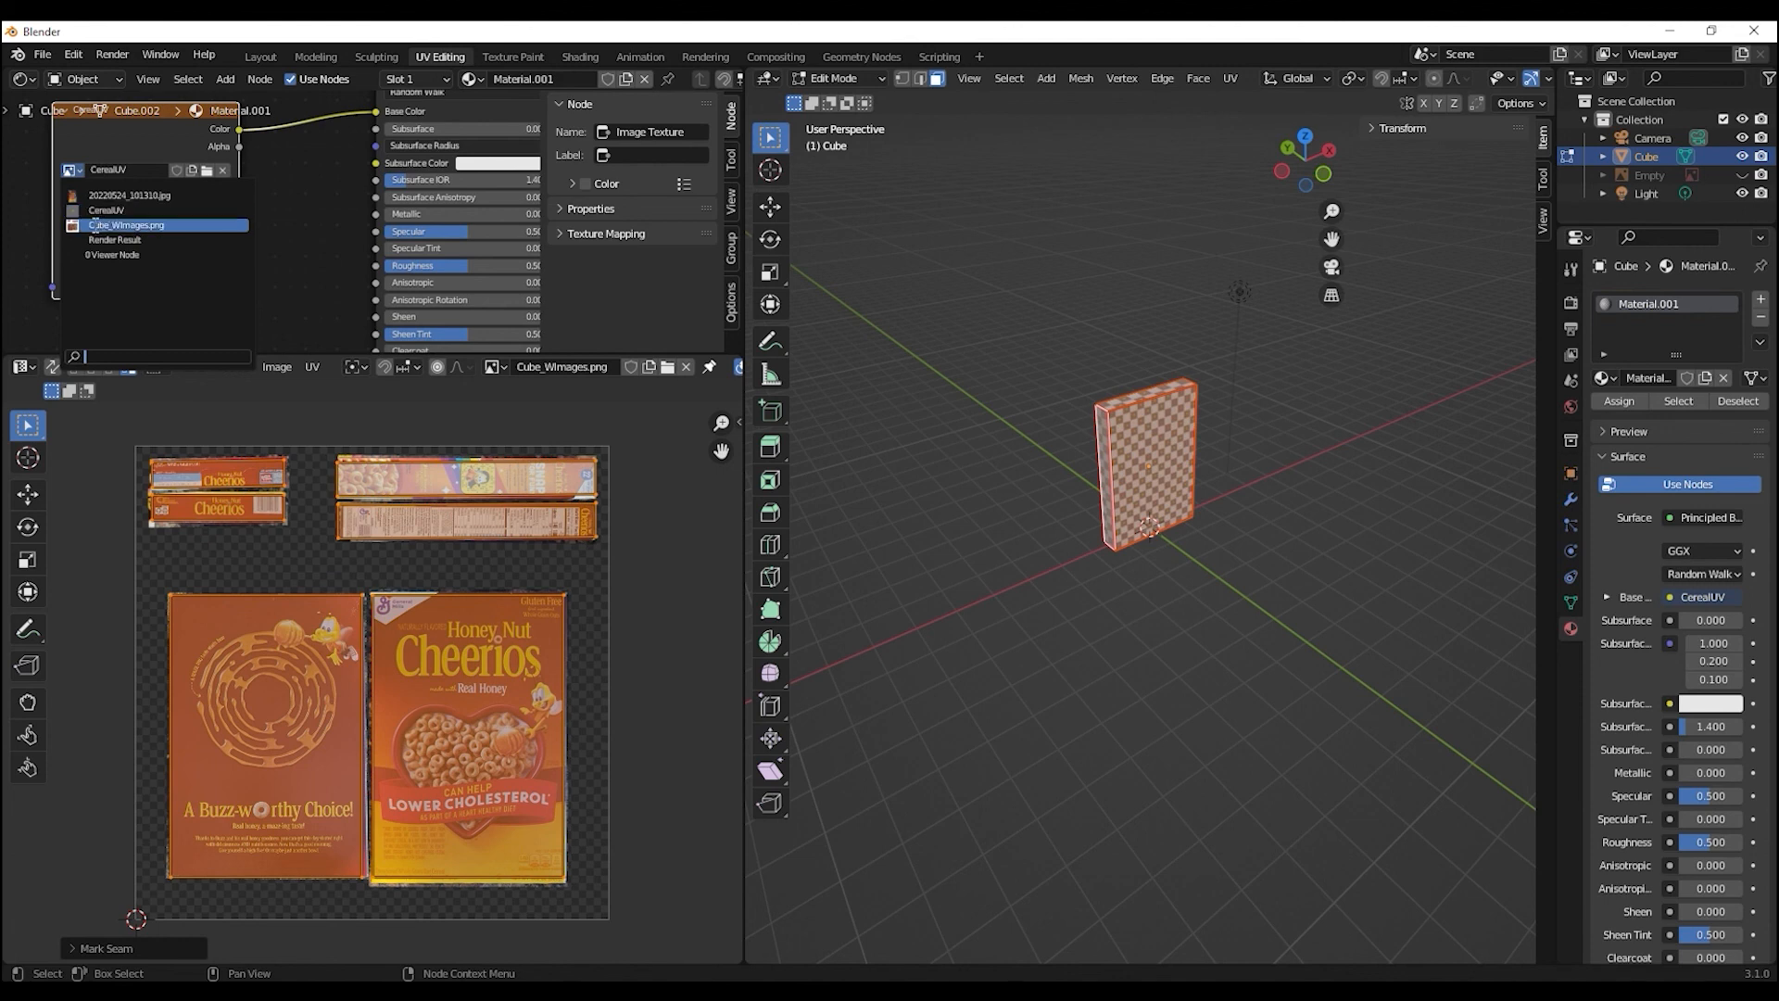
left_click(120, 225)
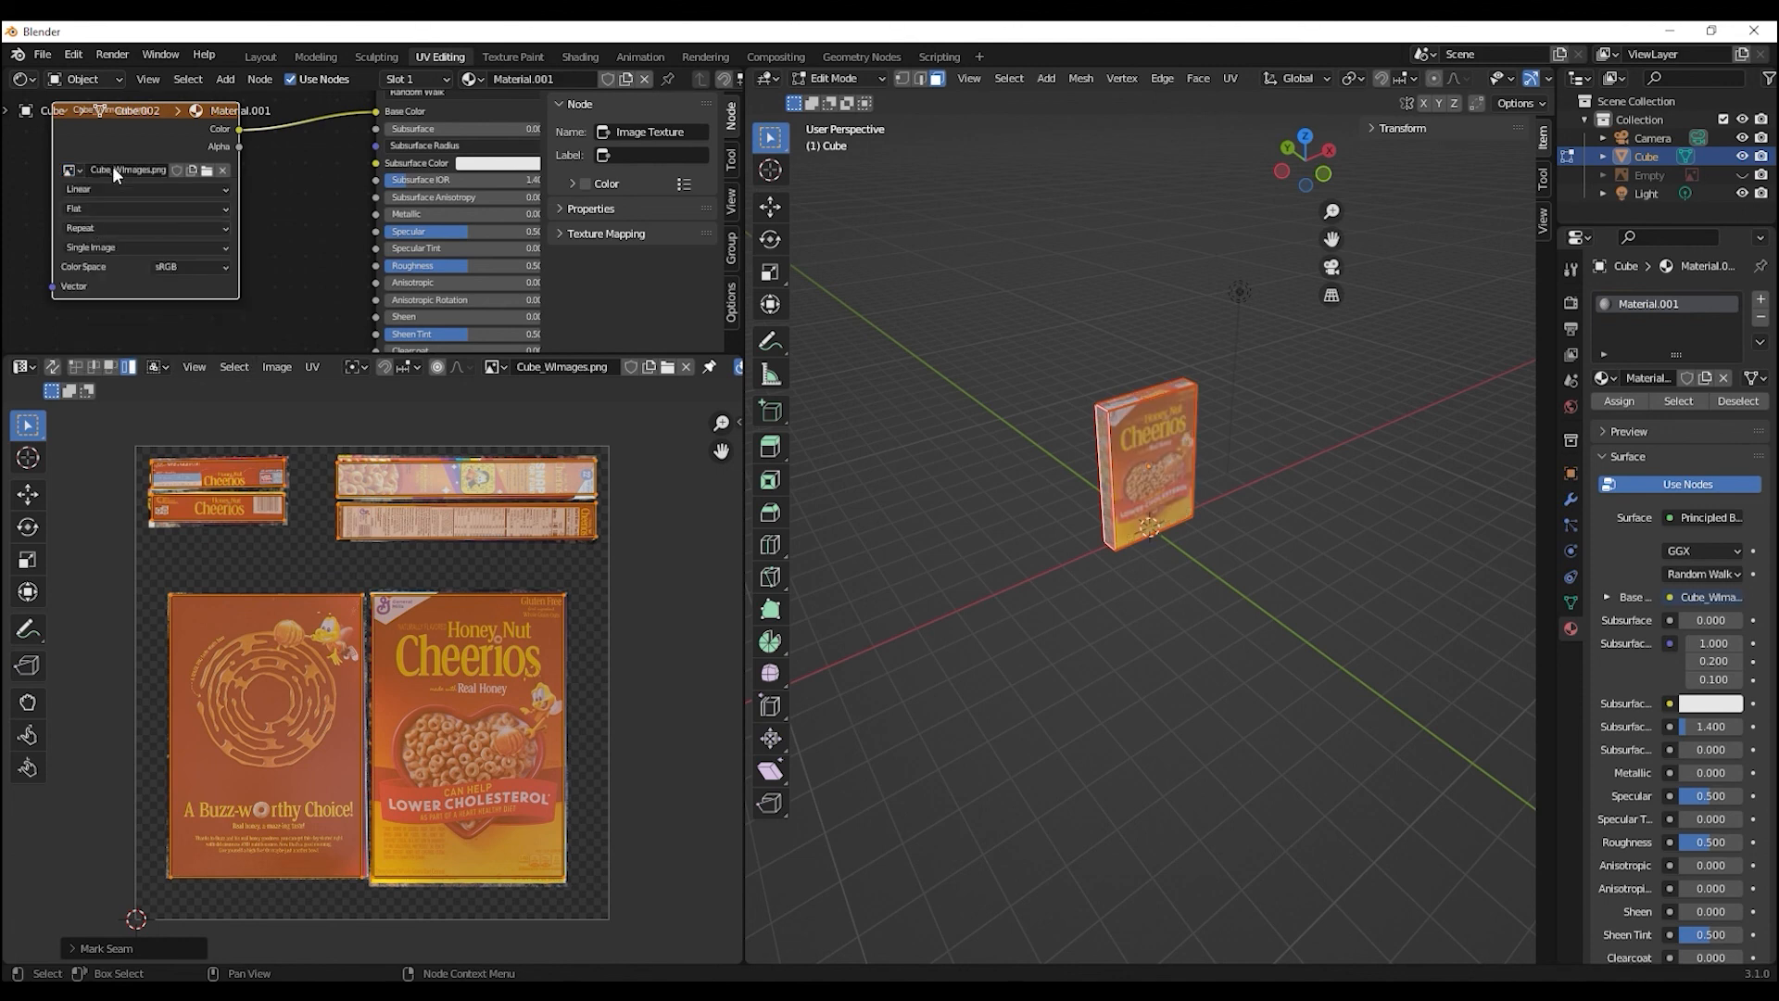
middle_click_drag(1257, 567, 1082, 632)
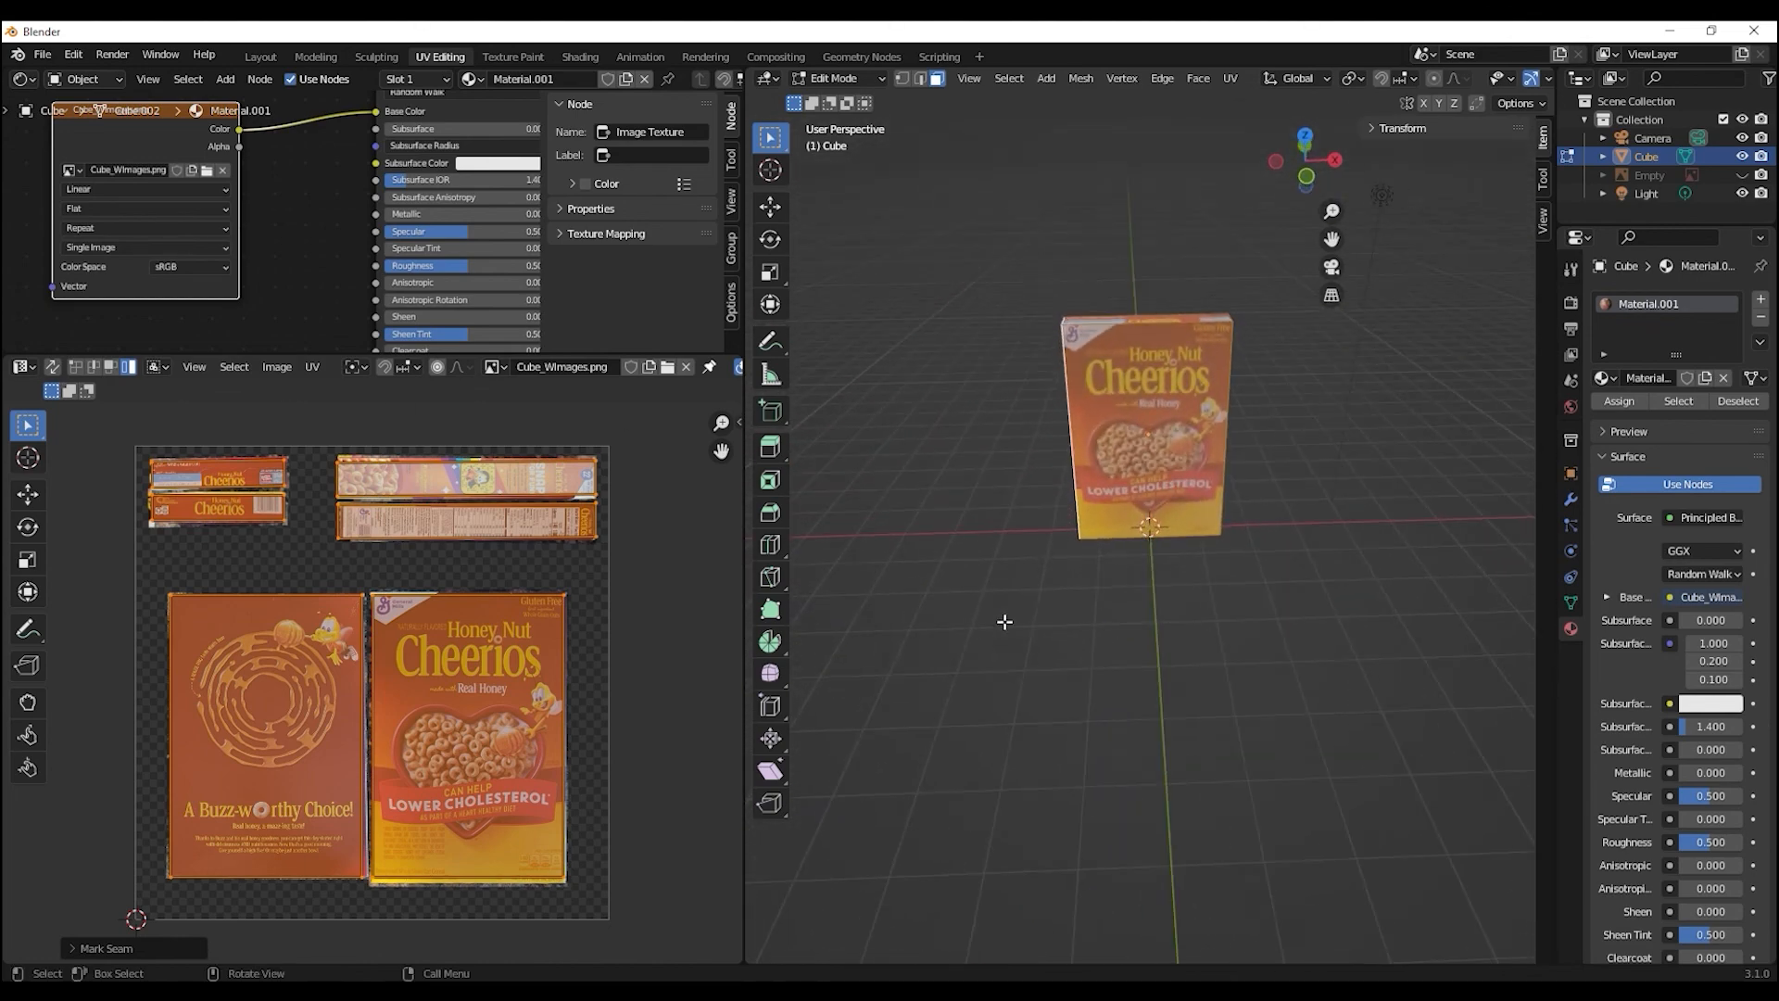